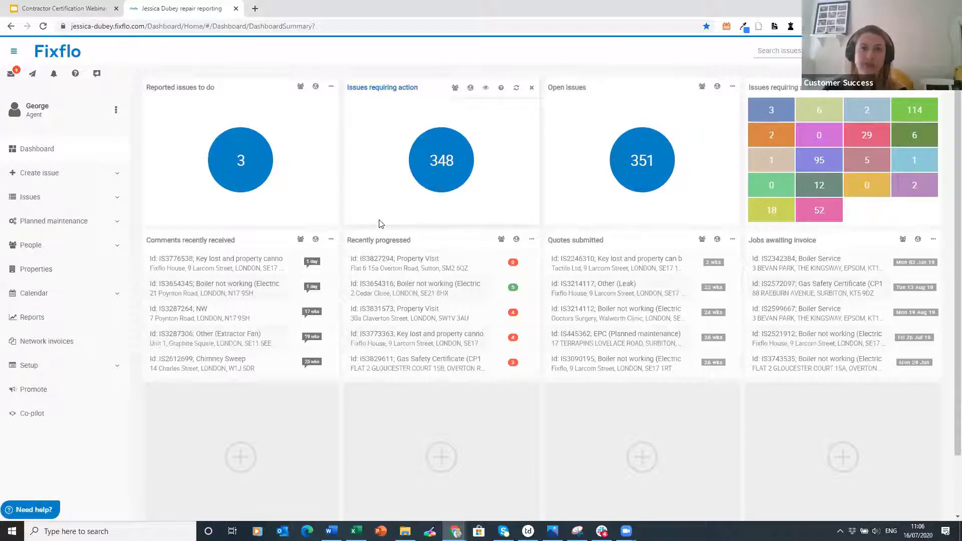
# - Add the Contractors category's Contractor certification compliance panel to an empty dashboard tile
pyautogui.scroll(-1, 392, 276)
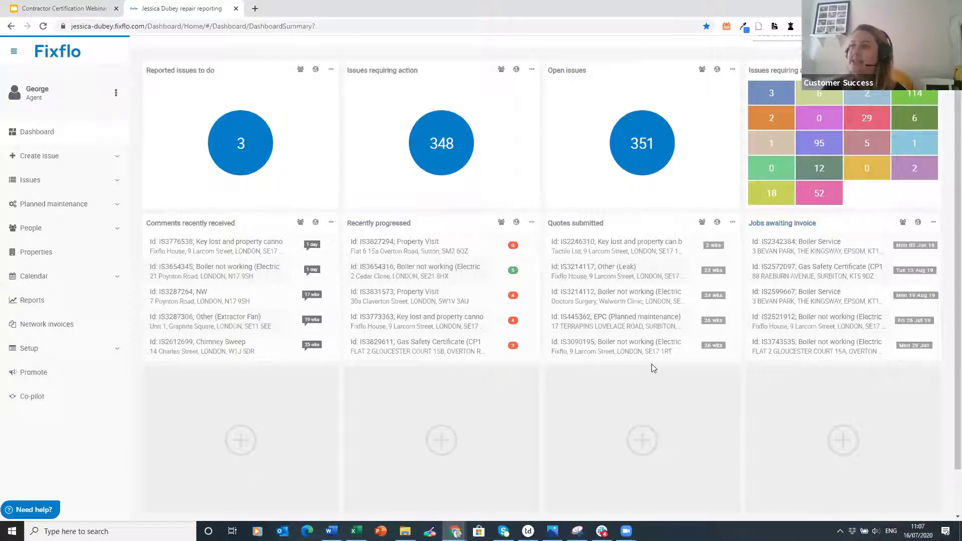
pyautogui.scroll(-1, 651, 371)
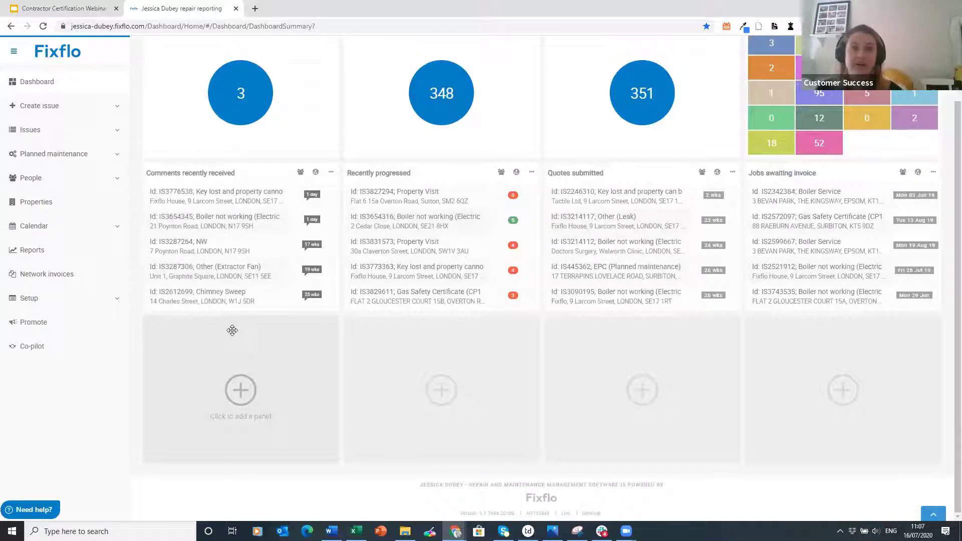
pyautogui.click(279, 345)
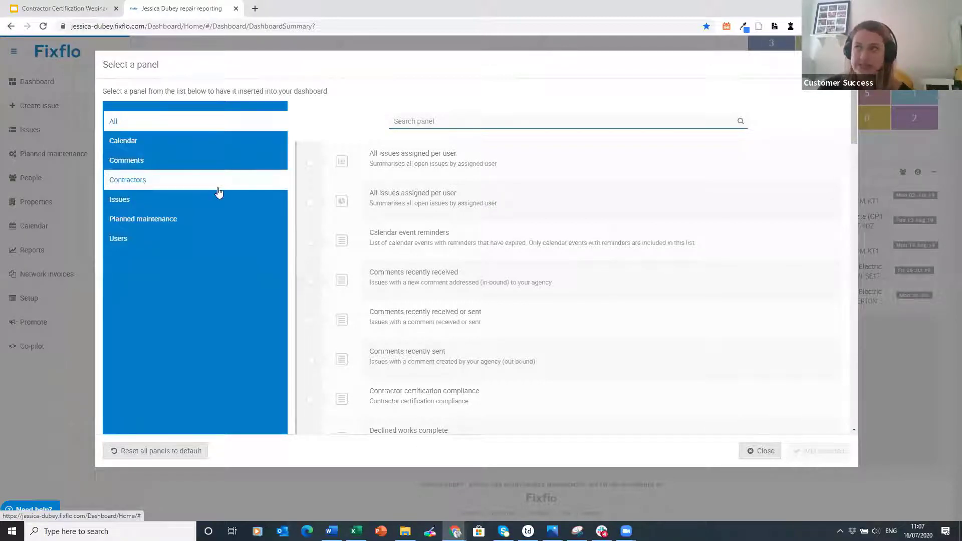
pyautogui.click(215, 189)
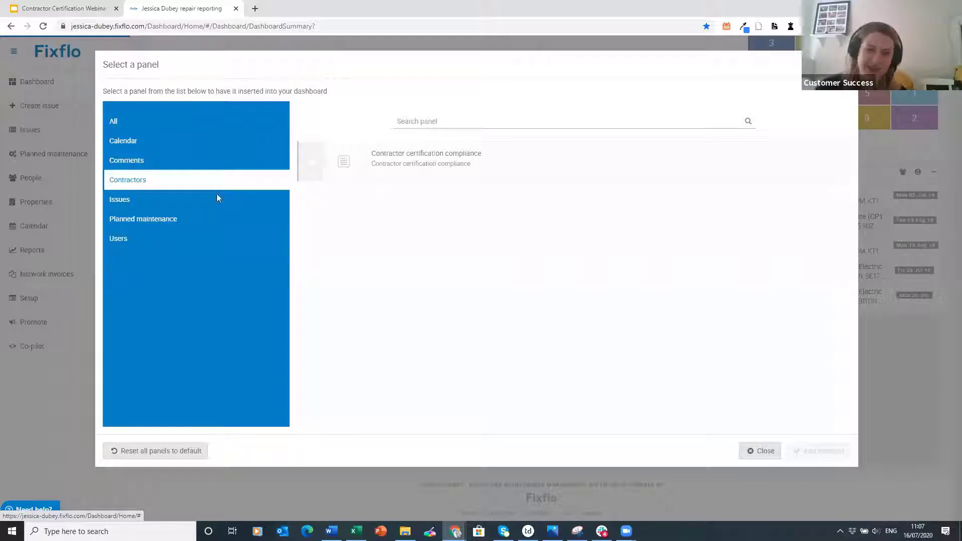
pyautogui.click(434, 171)
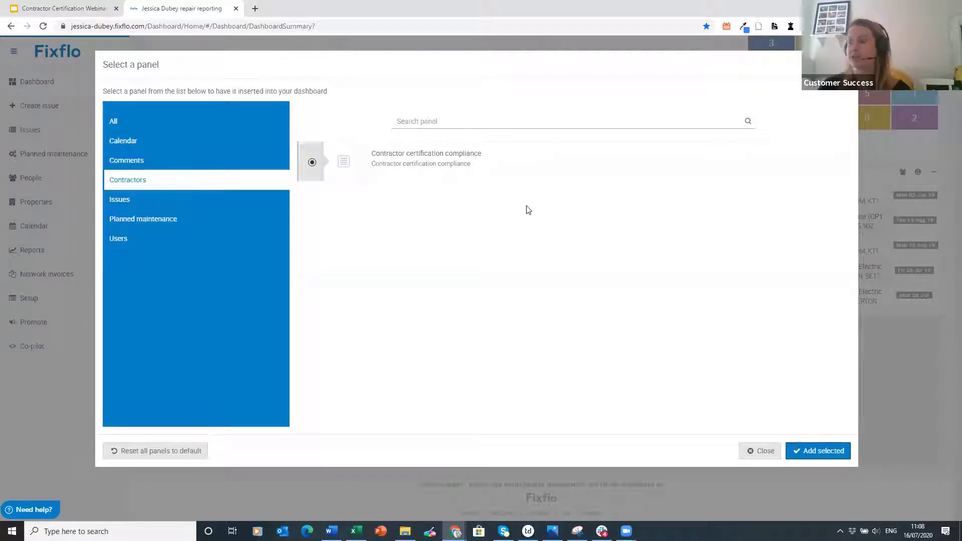
pyautogui.click(820, 452)
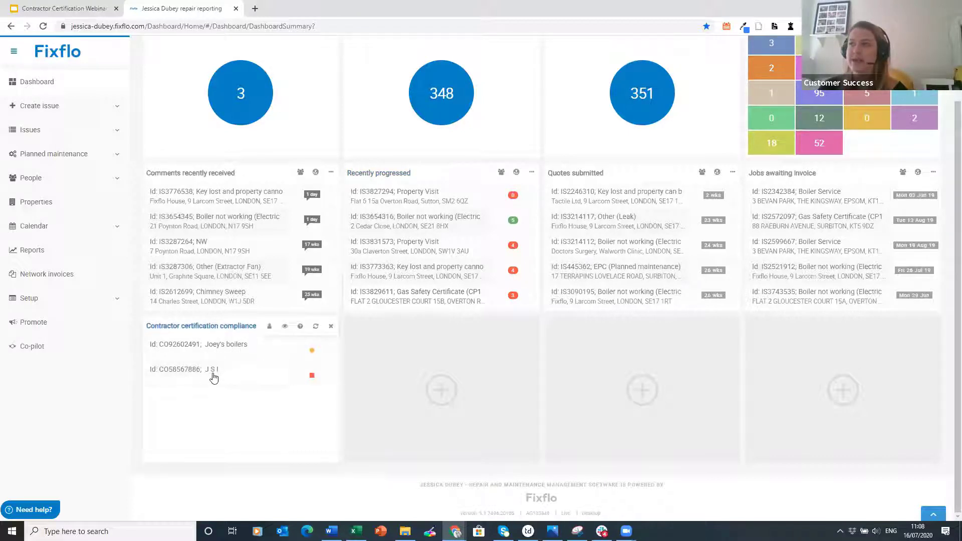
pyautogui.moveTo(316, 358)
pyautogui.moveTo(312, 378)
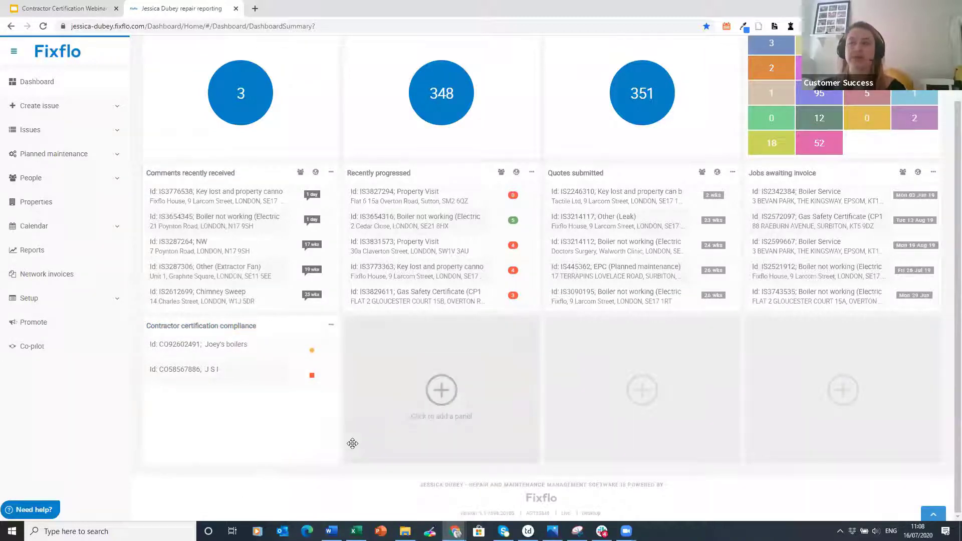
pyautogui.scroll(2, 341, 435)
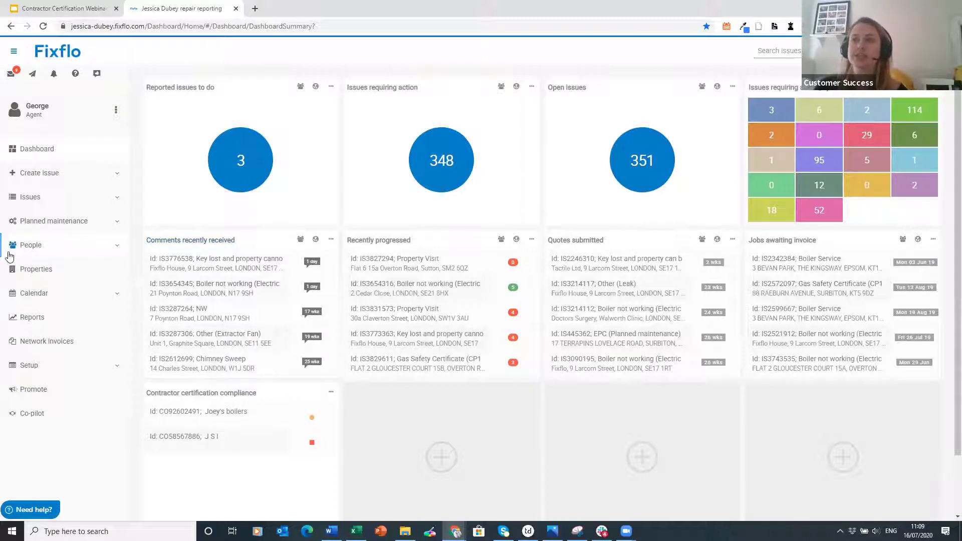
# - Open People > Contractors and read the five contractors' certification status markers
pyautogui.click(83, 254)
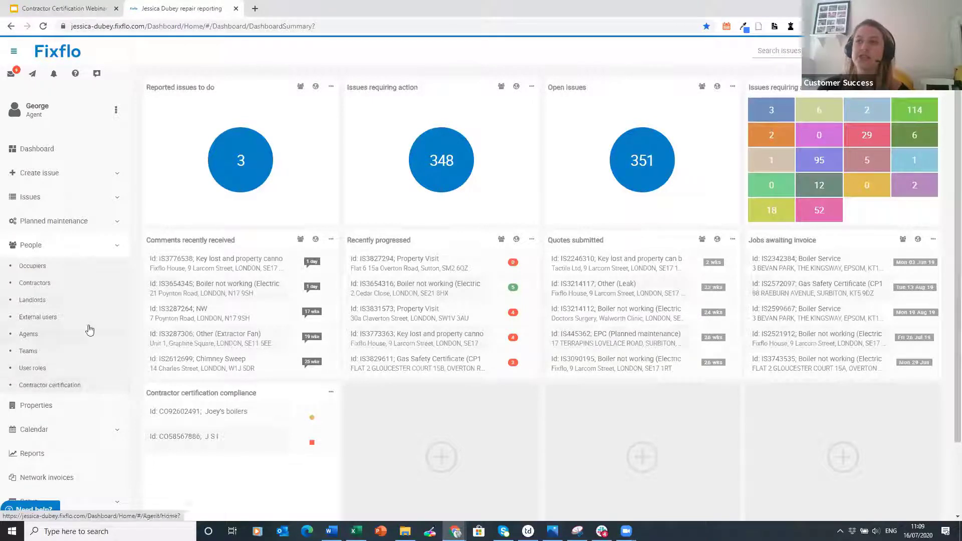
pyautogui.click(103, 285)
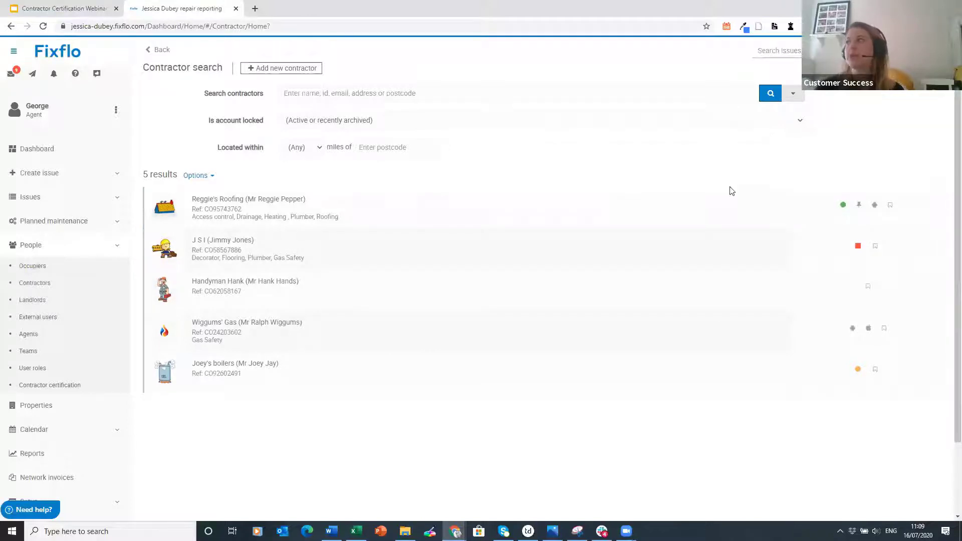
pyautogui.moveTo(842, 209)
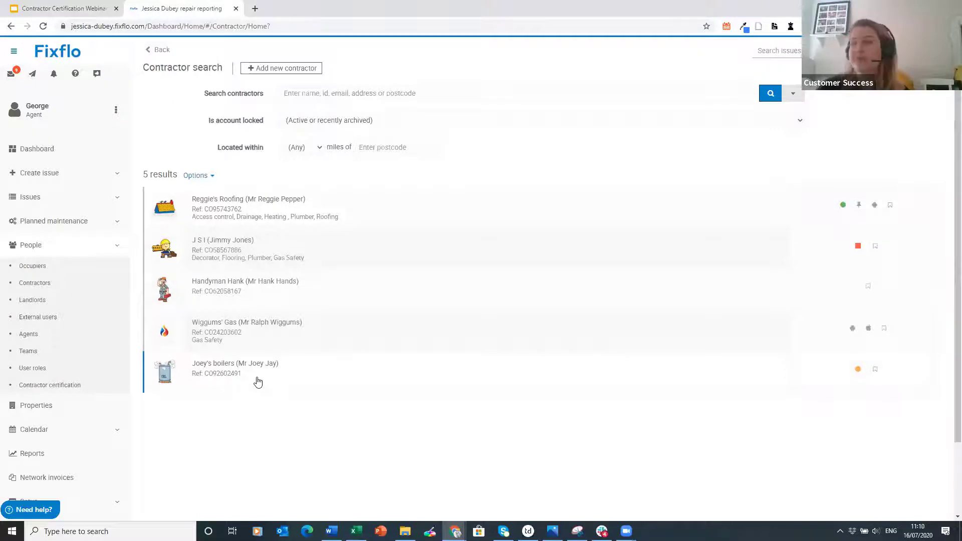
pyautogui.moveTo(856, 373)
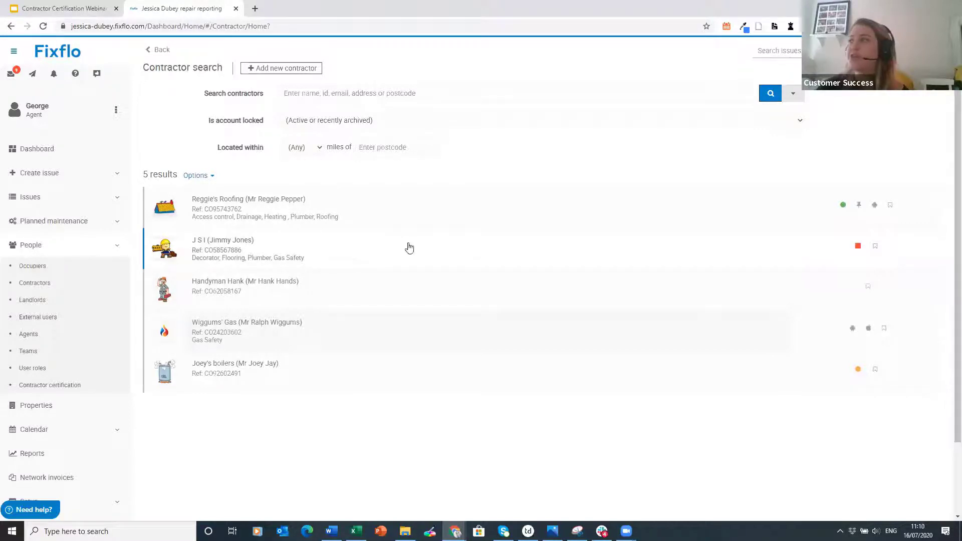
pyautogui.moveTo(856, 253)
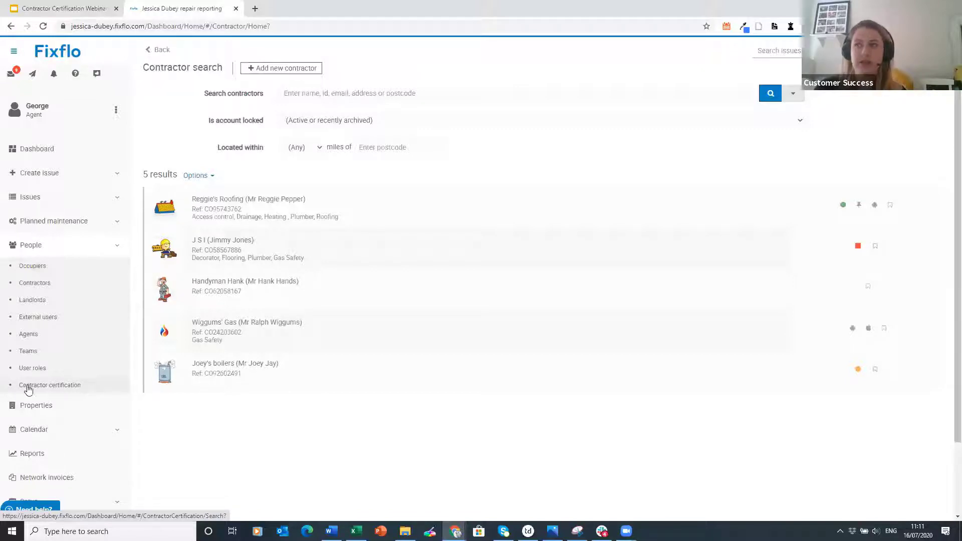
# - Open Contractor certification search and filter it to certificates with Compliance status About to expire
pyautogui.click(94, 387)
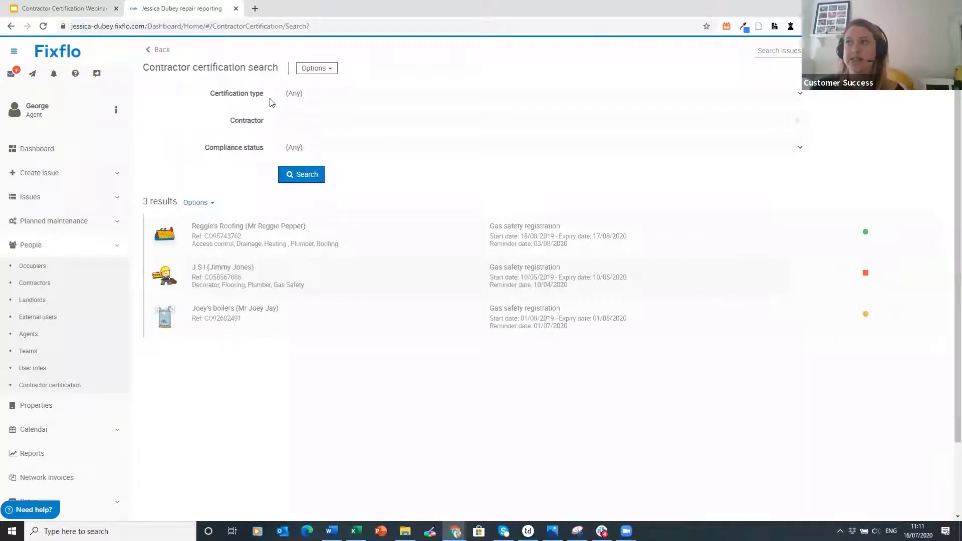
pyautogui.click(325, 97)
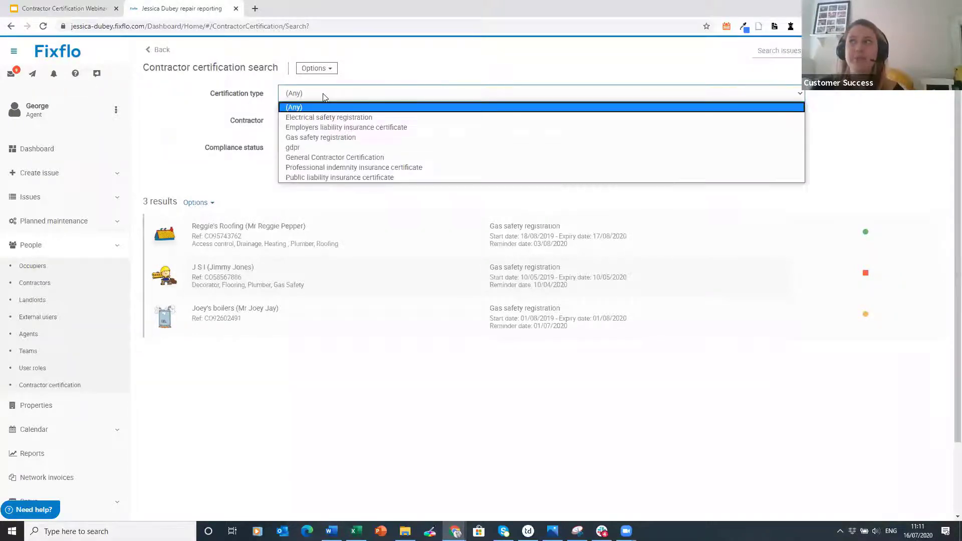
pyautogui.click(323, 97)
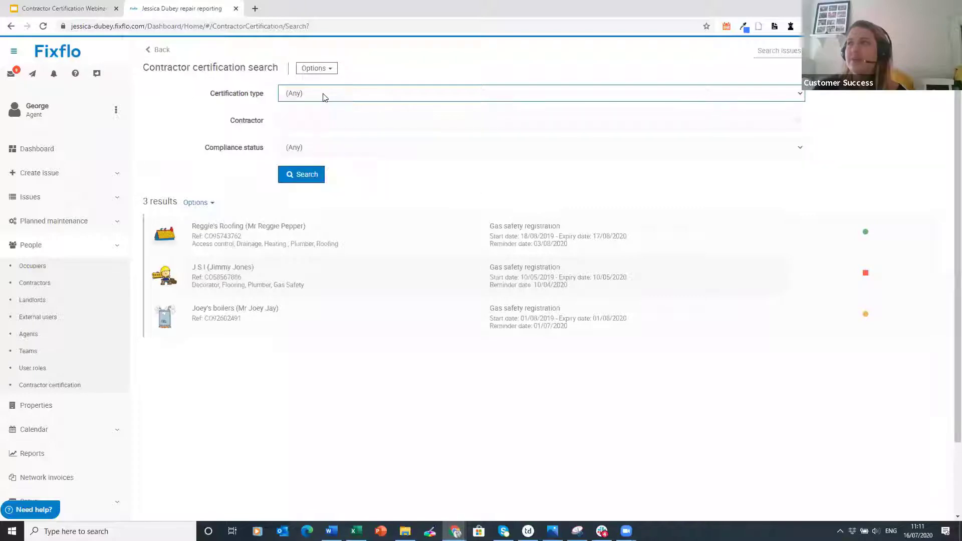
pyautogui.click(300, 123)
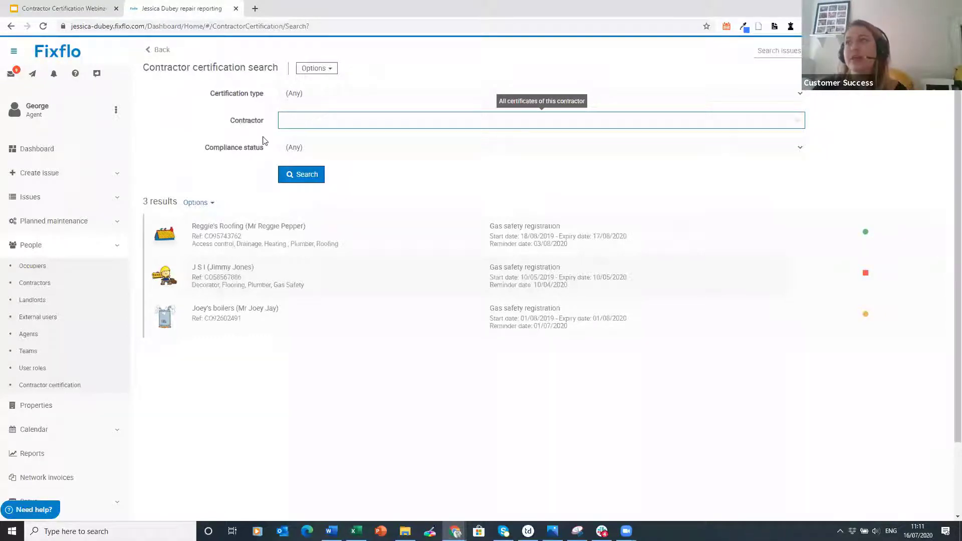
pyautogui.click(328, 149)
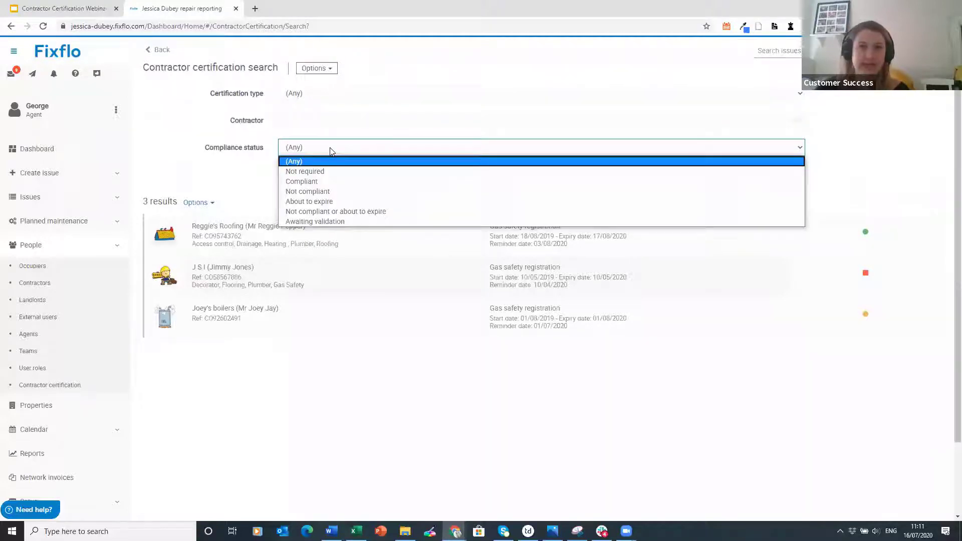
pyautogui.click(332, 201)
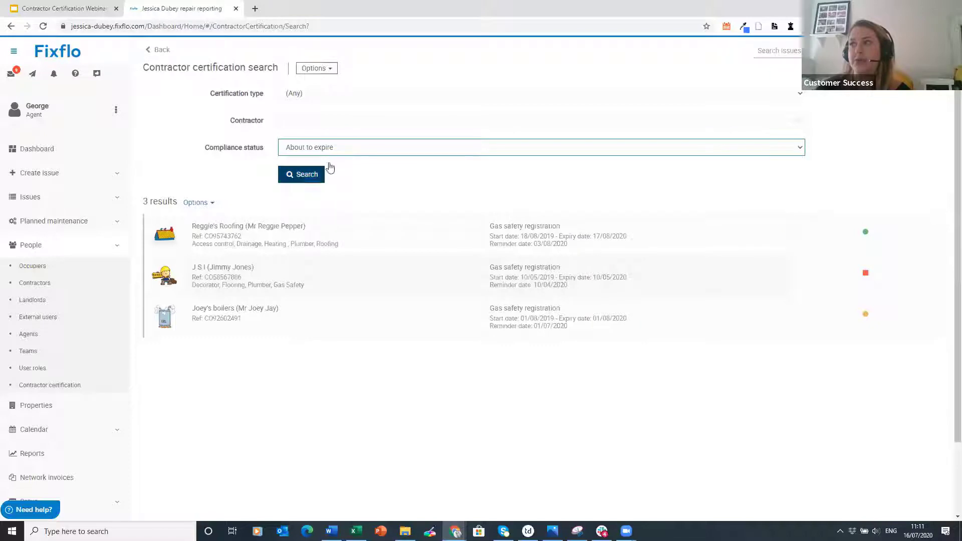
pyautogui.click(315, 180)
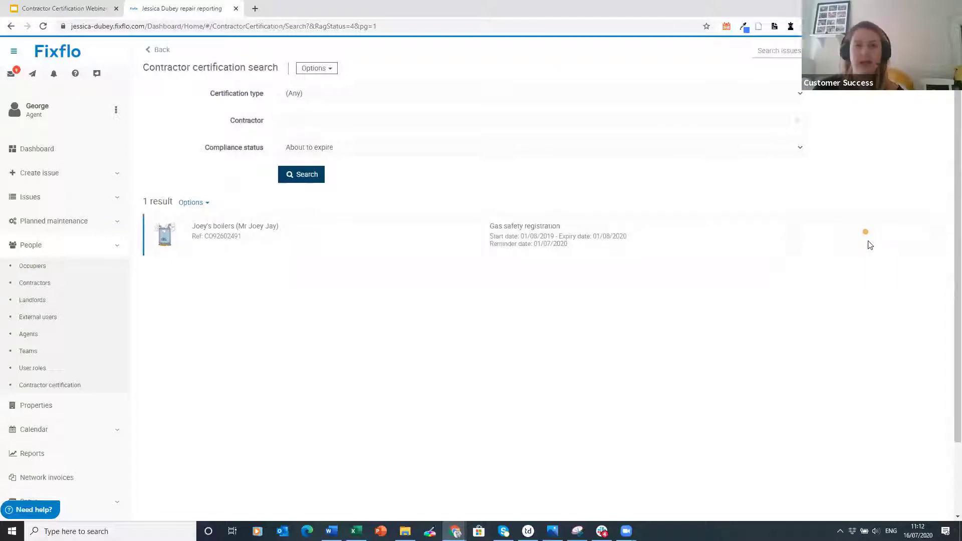
# - Reset Compliance status to (Any) and search again to list all 3 gas safety registrations
pyautogui.click(335, 150)
pyautogui.click(310, 161)
pyautogui.click(310, 175)
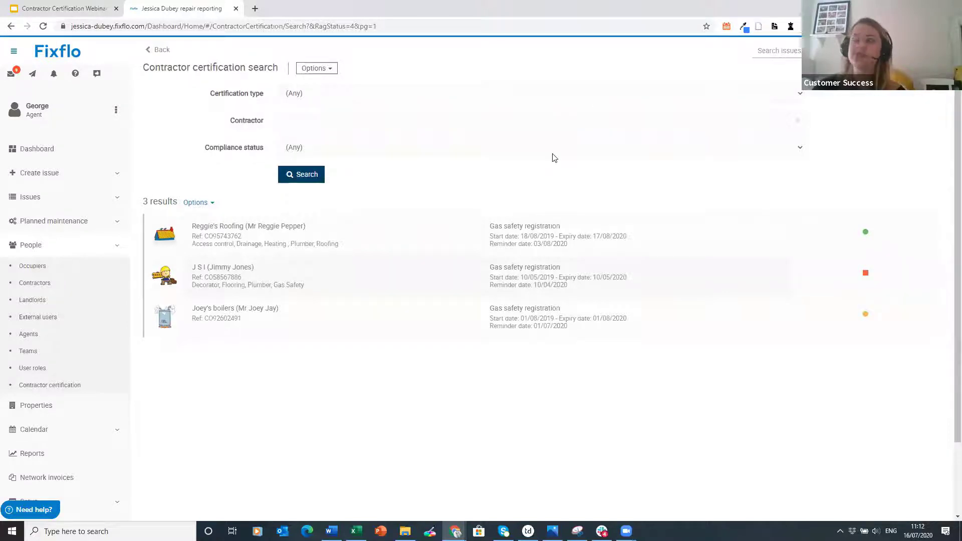
# - Show the Options menu of certificate actions on the Contractor certification search page
pyautogui.click(332, 72)
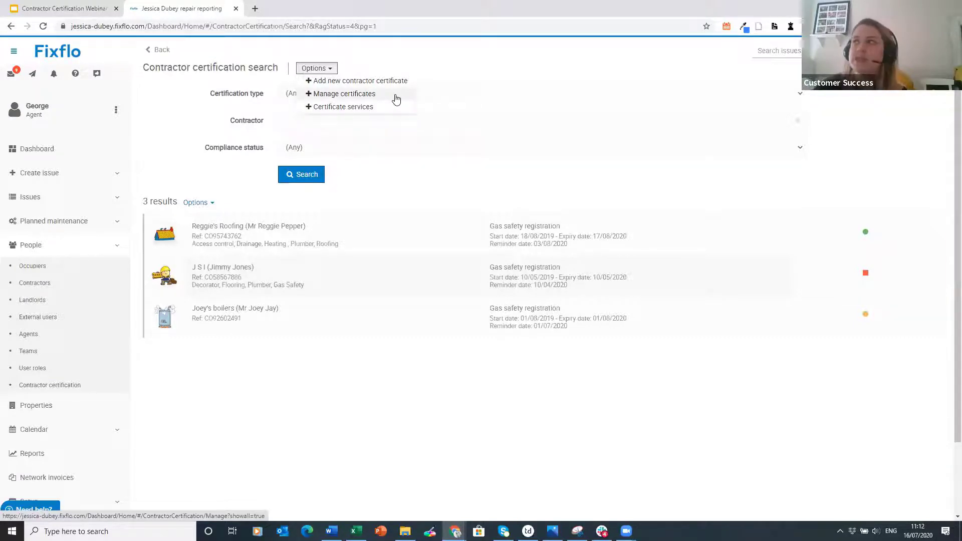
# - Under Manage certificates, toggle Show archived off and on, then edit Gas safety registration
pyautogui.click(394, 97)
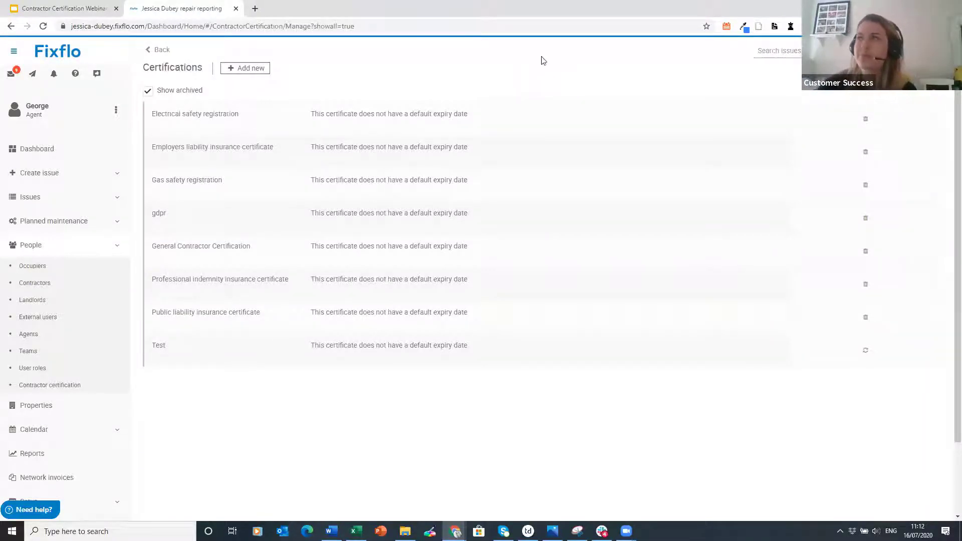
pyautogui.click(165, 95)
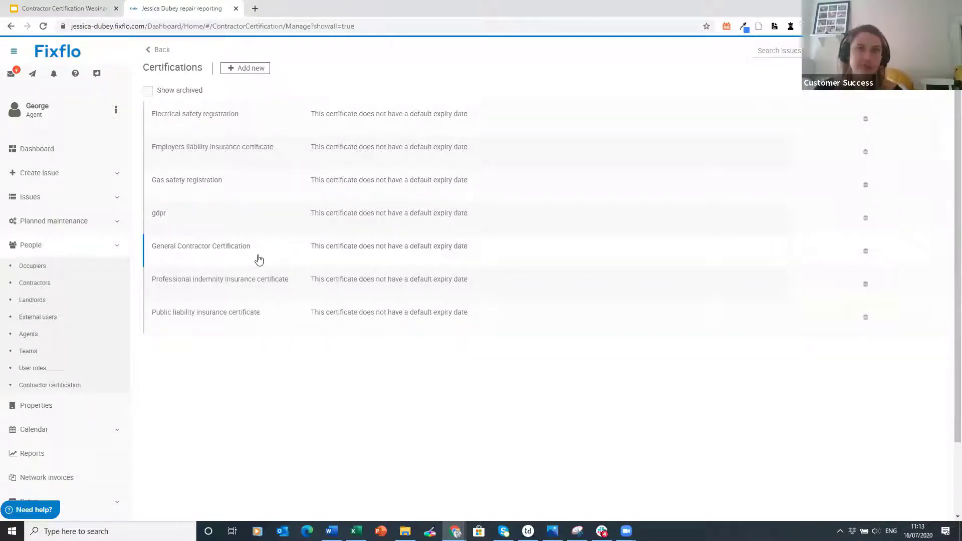
pyautogui.click(190, 91)
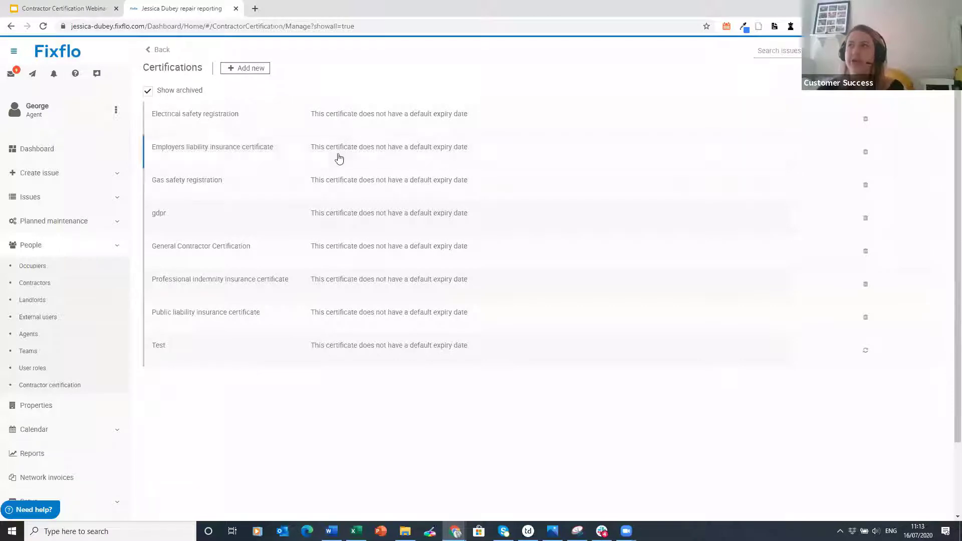
pyautogui.click(389, 194)
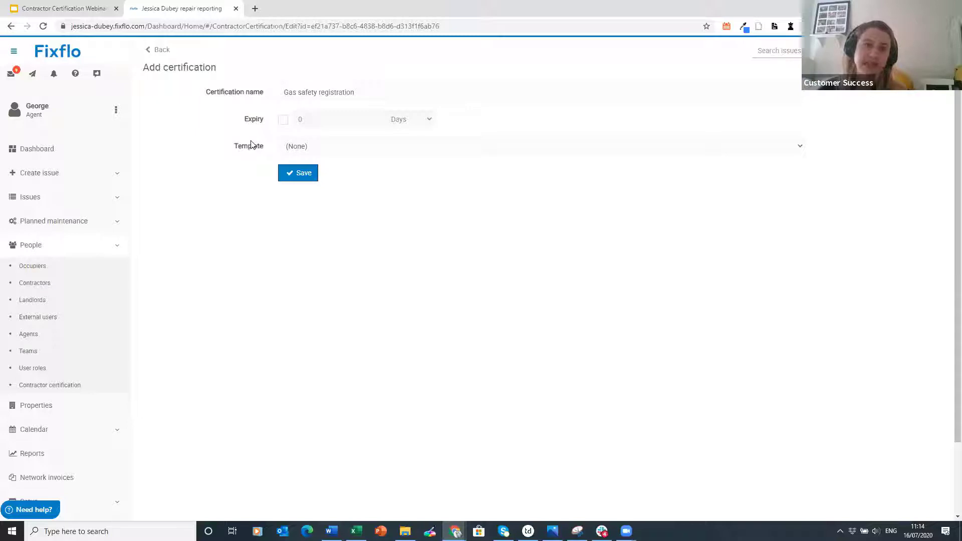
# - Turn on expiry for Gas safety registration at 1 Years, keeping Template as (None)
pyautogui.click(284, 124)
pyautogui.click(371, 118)
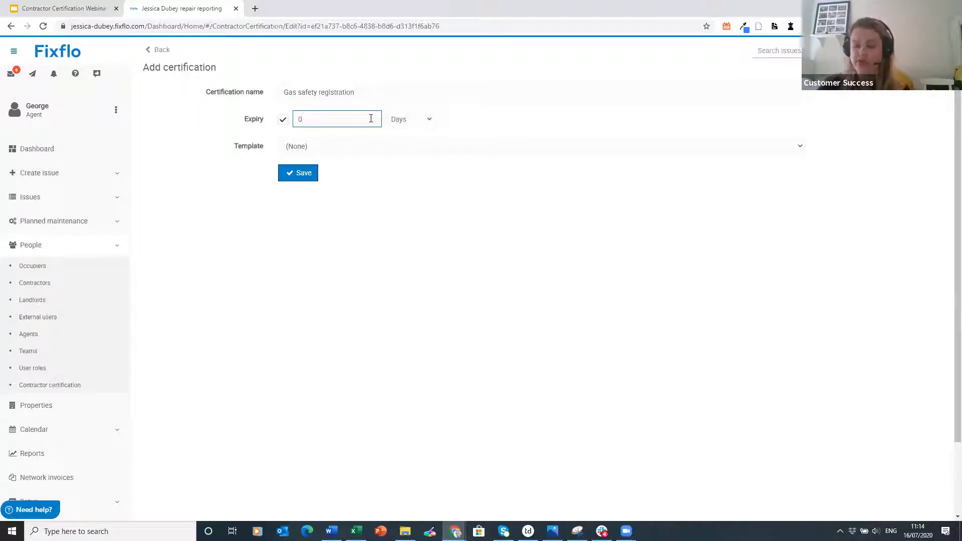
pyautogui.write('1')
pyautogui.click(413, 119)
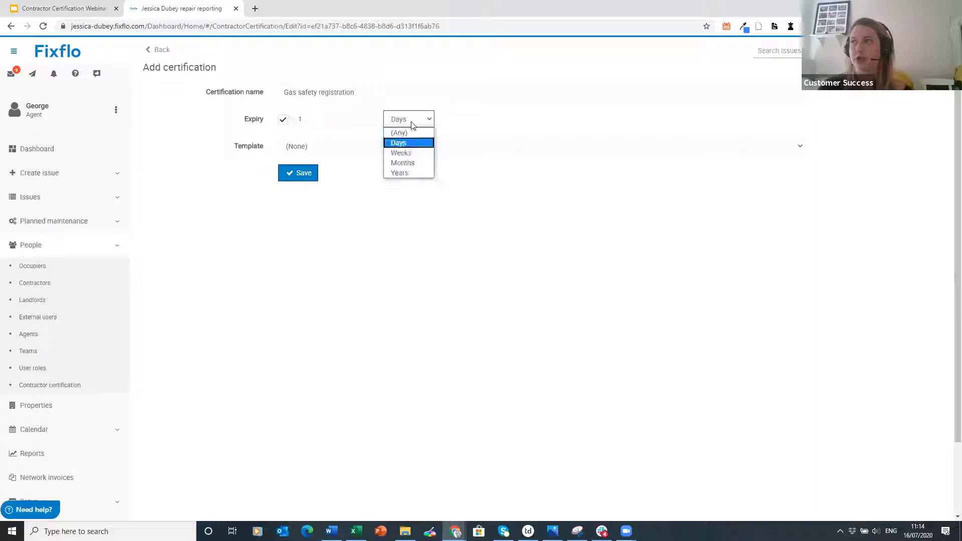
pyautogui.click(413, 172)
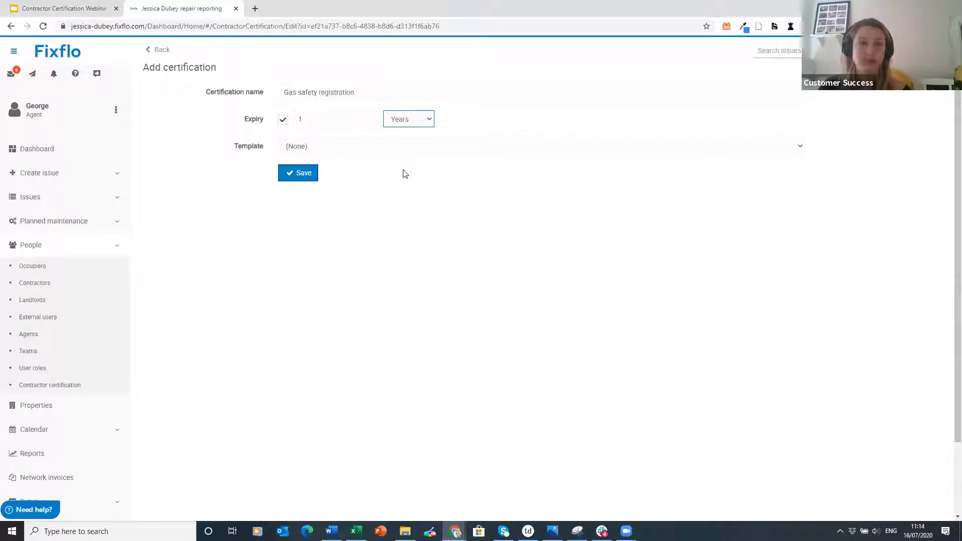
pyautogui.click(310, 145)
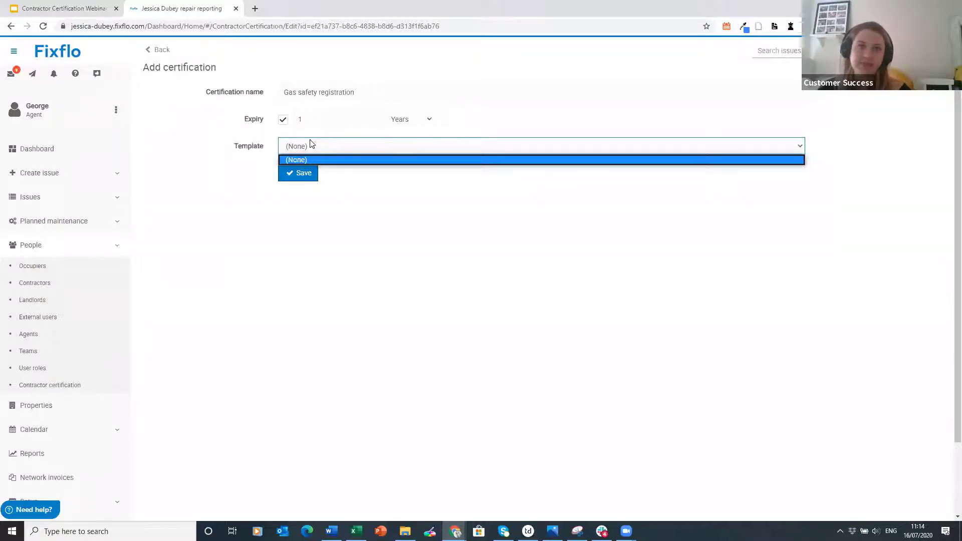
pyautogui.click(310, 145)
pyautogui.click(73, 253)
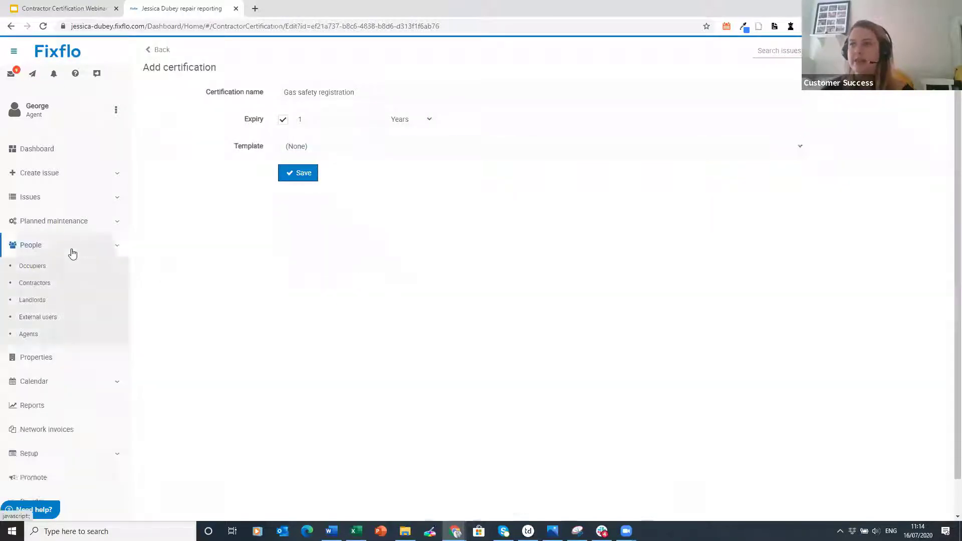
pyautogui.click(68, 373)
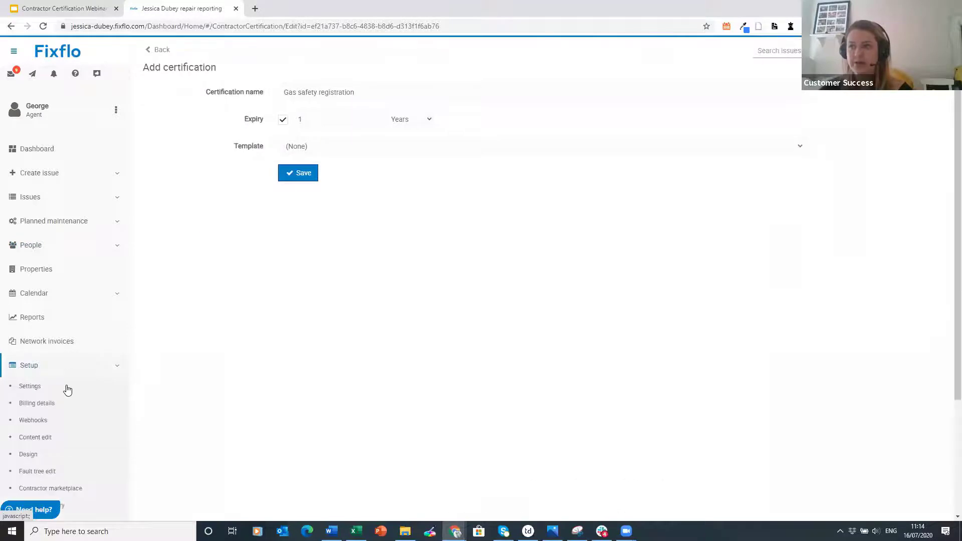
pyautogui.scroll(-2, 68, 376)
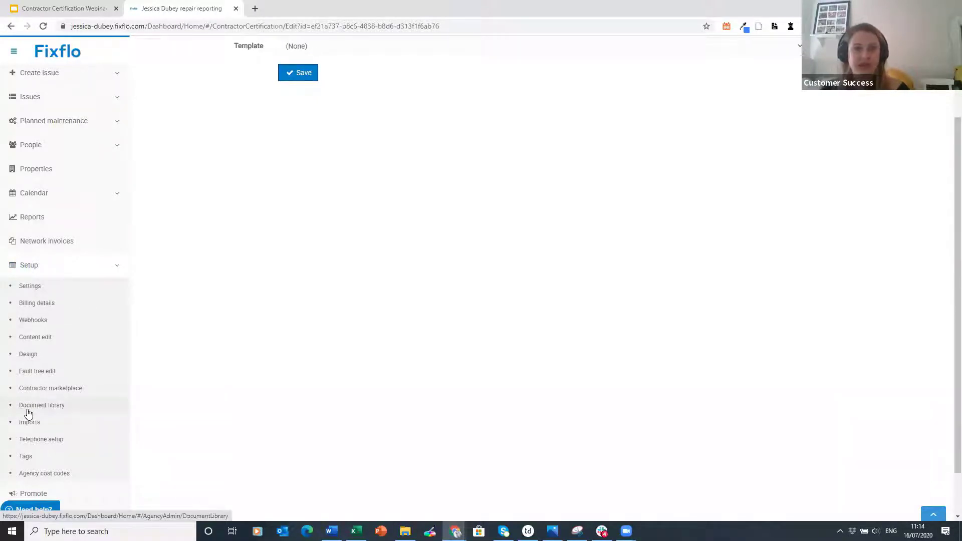
pyautogui.click(83, 264)
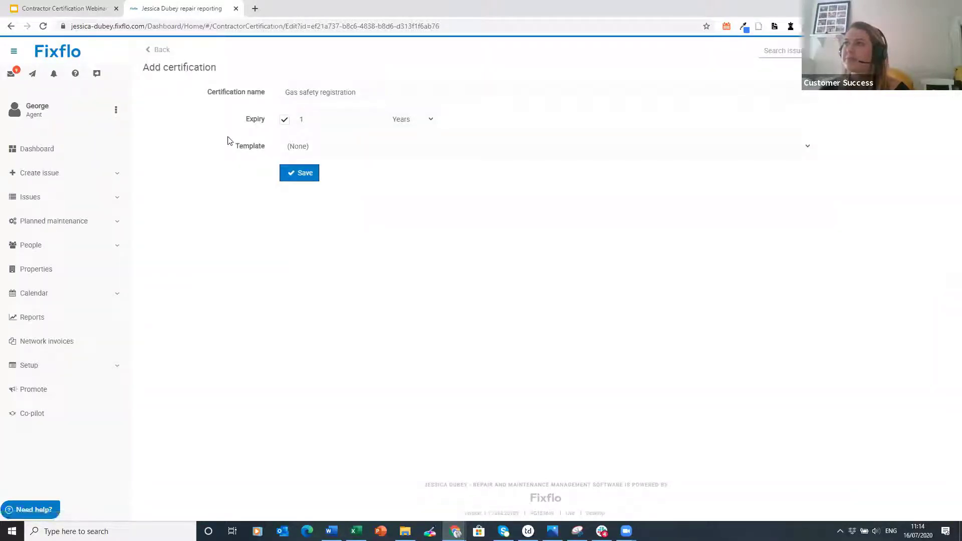
pyautogui.click(93, 252)
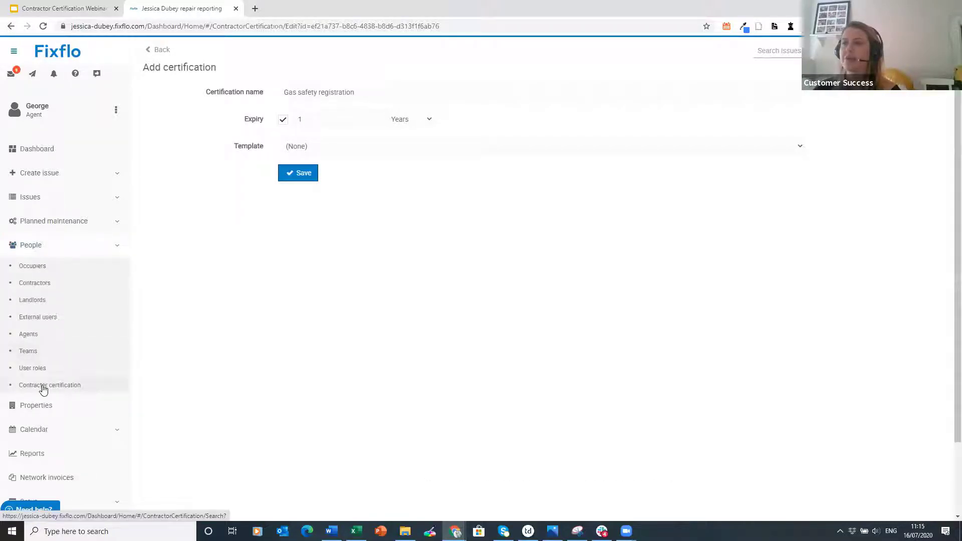
# - Go to Contractor certification and choose Options > Manage certificates to list all 8 certificate types
pyautogui.click(78, 390)
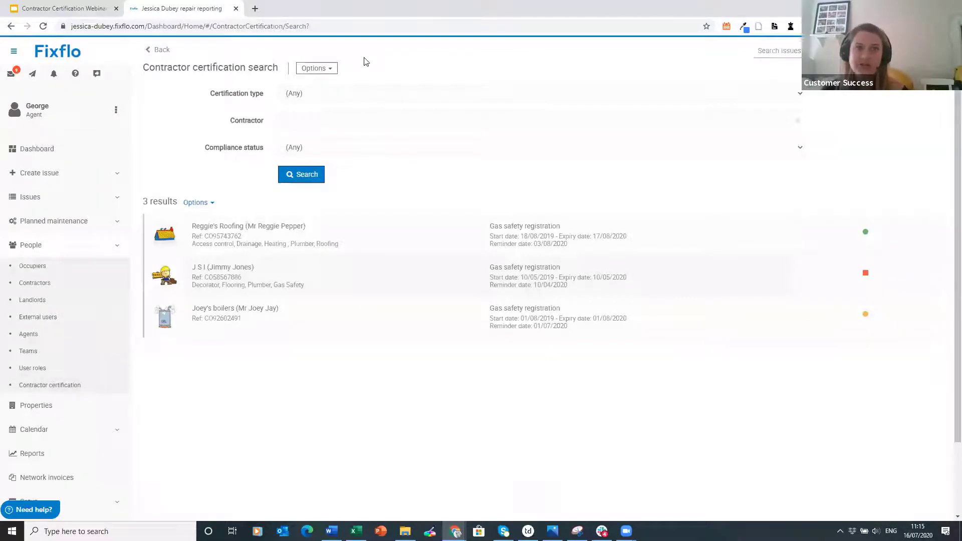
pyautogui.click(329, 69)
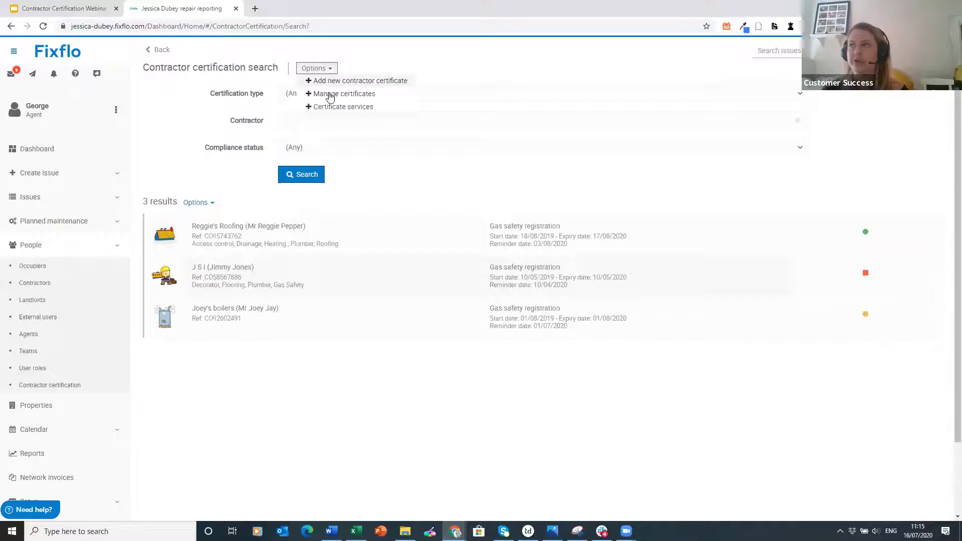
pyautogui.click(393, 98)
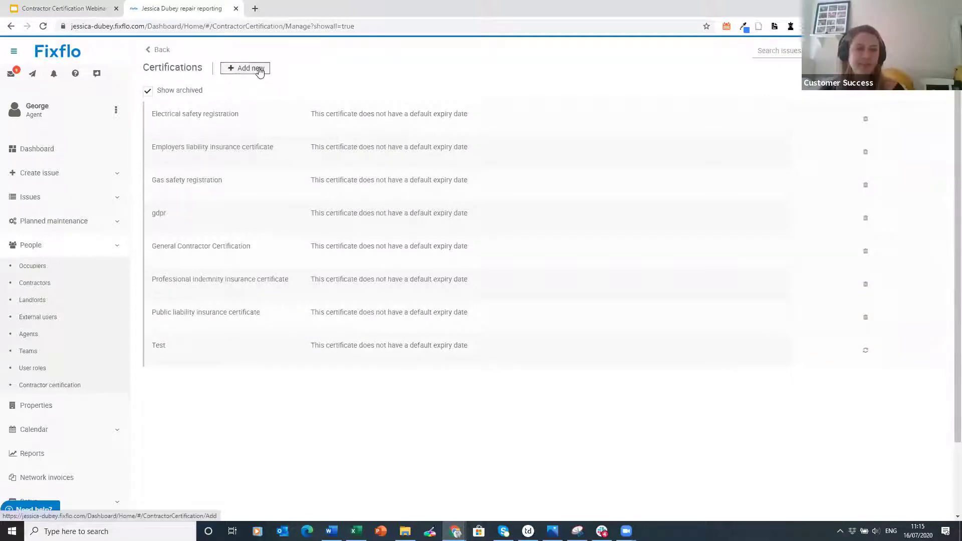
# - Add a new contractor certificate type named 'Master Plumber' with template (None) and save it
pyautogui.click(101, 387)
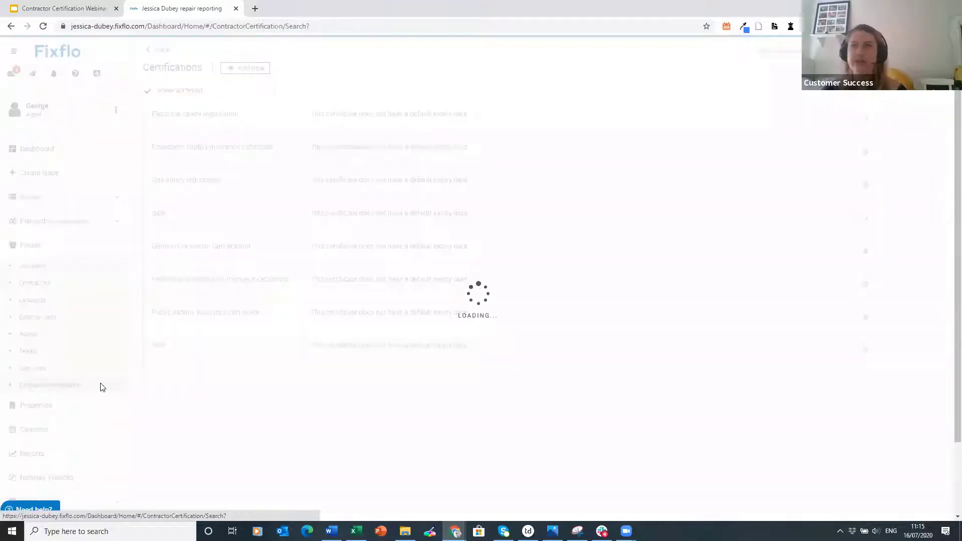
pyautogui.click(336, 70)
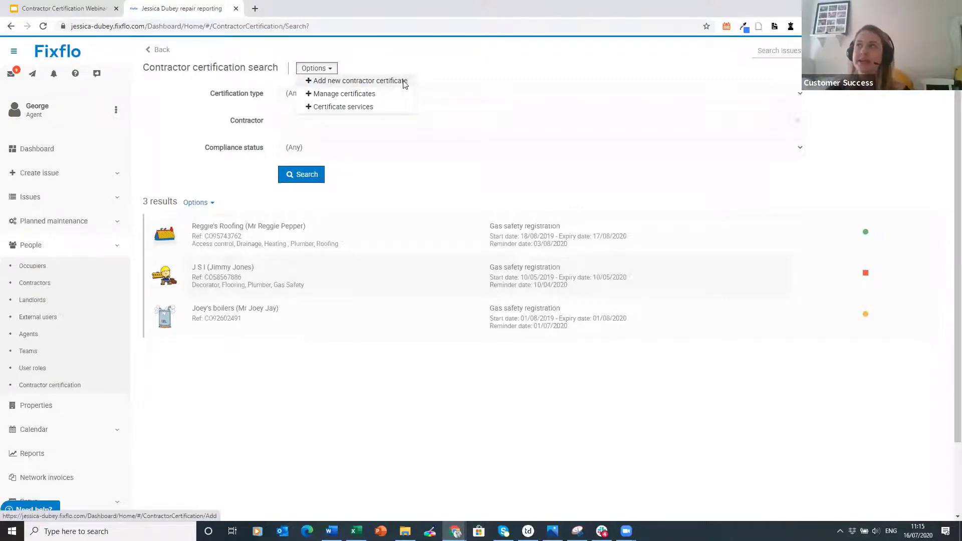
pyautogui.click(403, 84)
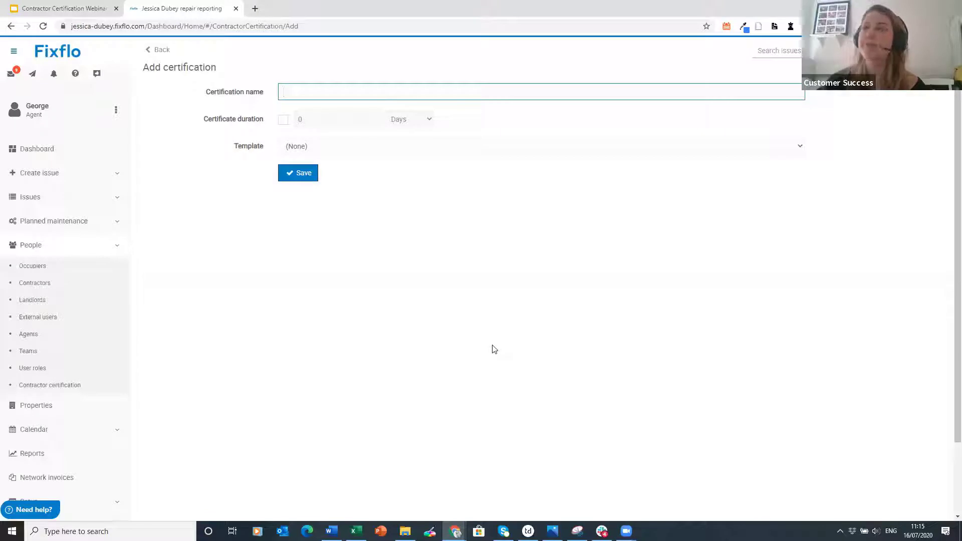
pyautogui.write('aster Plumber')
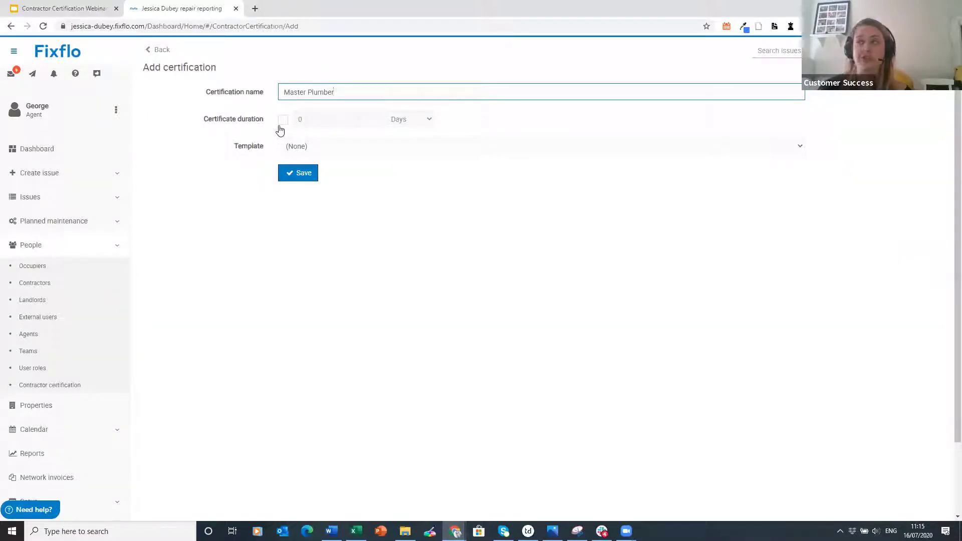
pyautogui.click(301, 150)
pyautogui.click(301, 152)
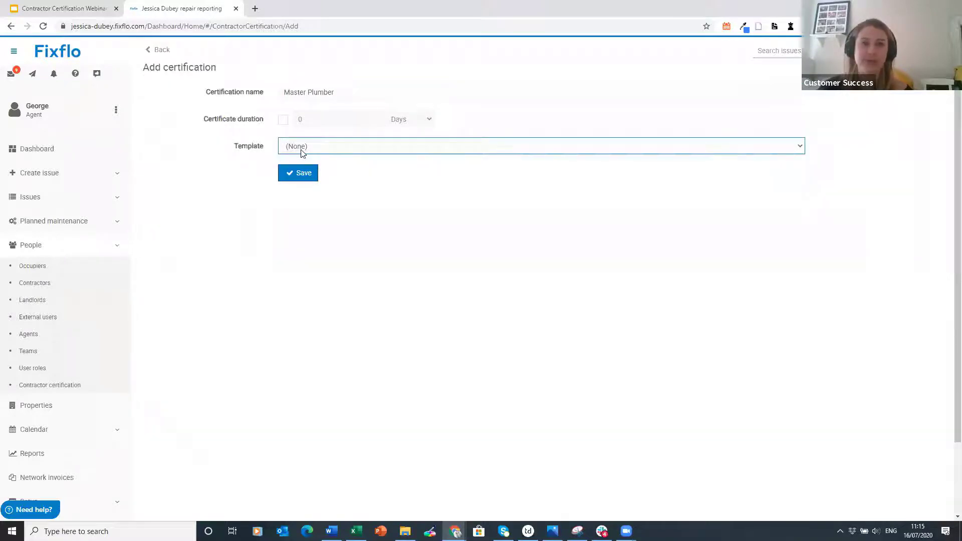
pyautogui.scroll(-1, 69, 478)
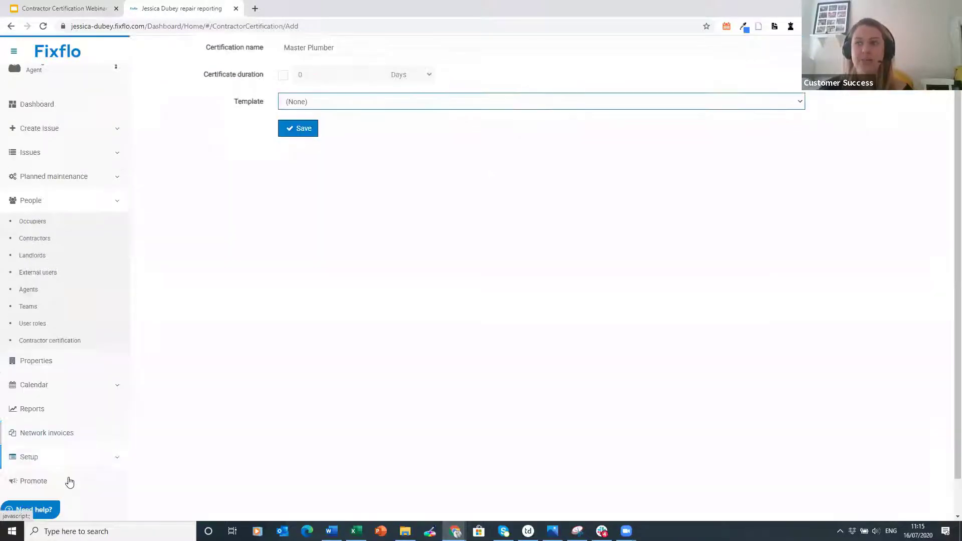
pyautogui.scroll(1, 376, 346)
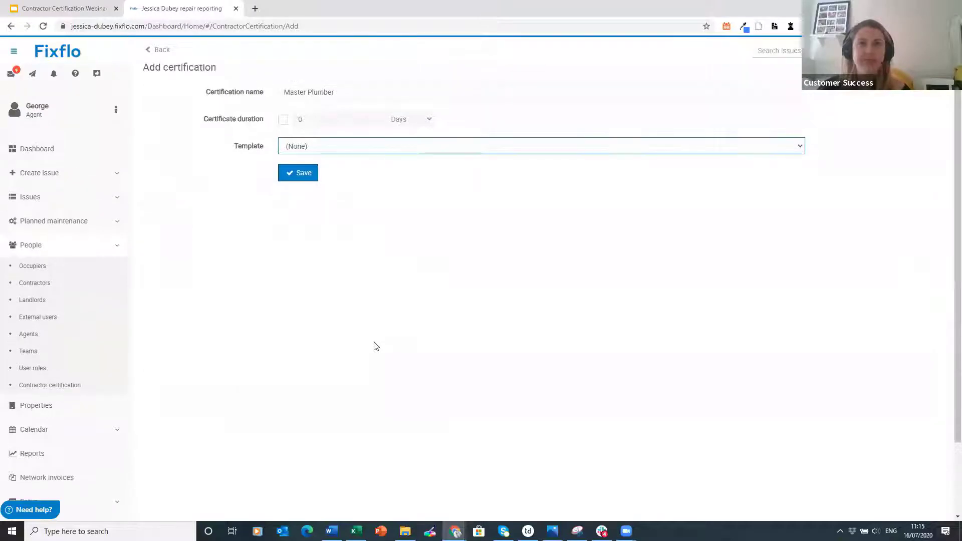
pyautogui.click(293, 173)
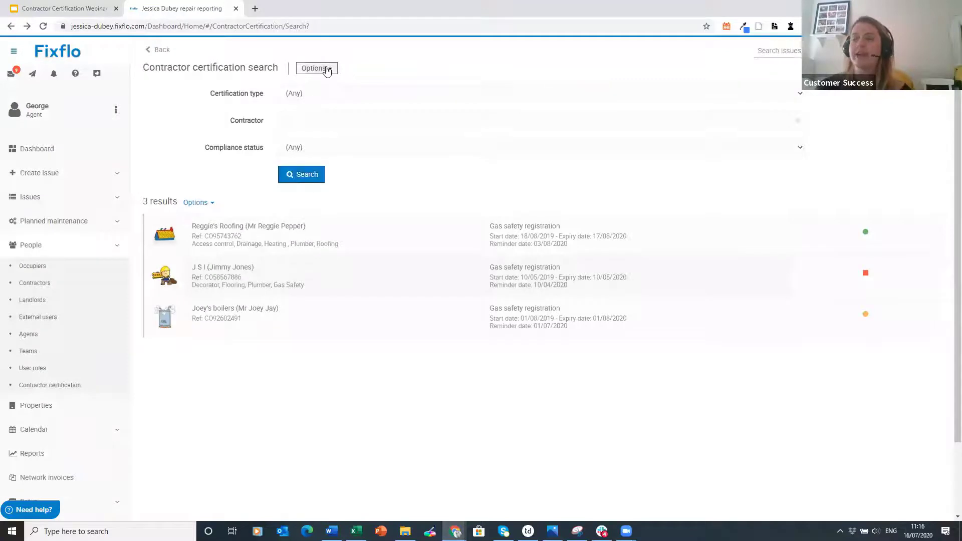
pyautogui.click(326, 70)
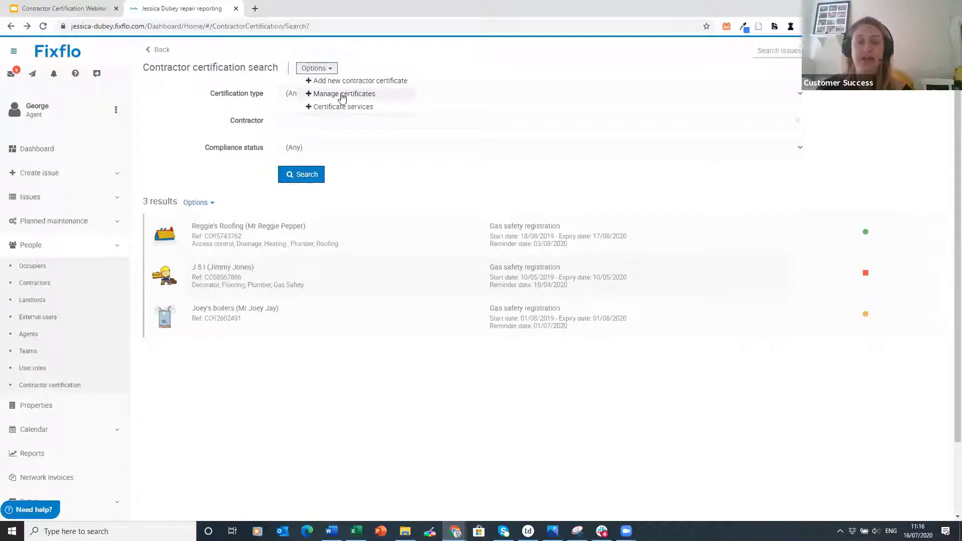
pyautogui.click(343, 96)
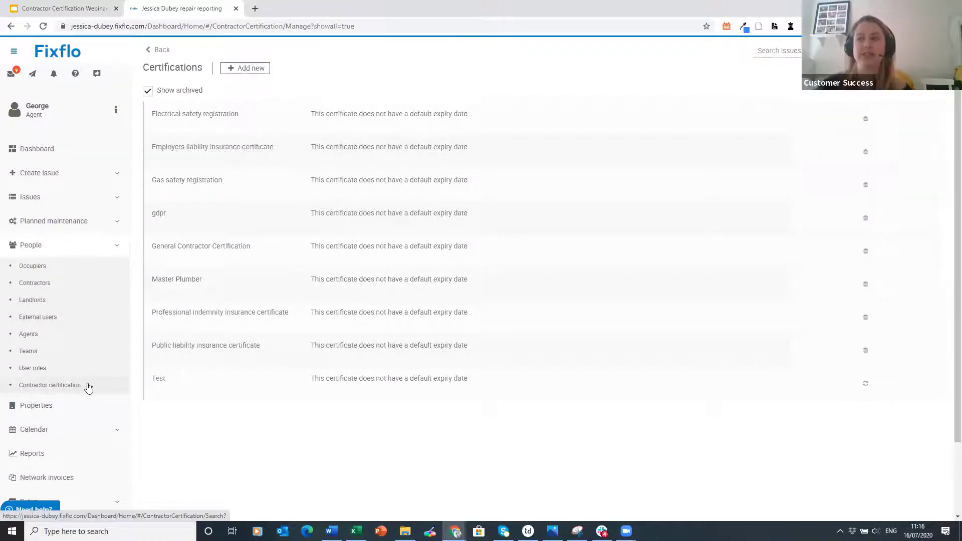
pyautogui.click(88, 386)
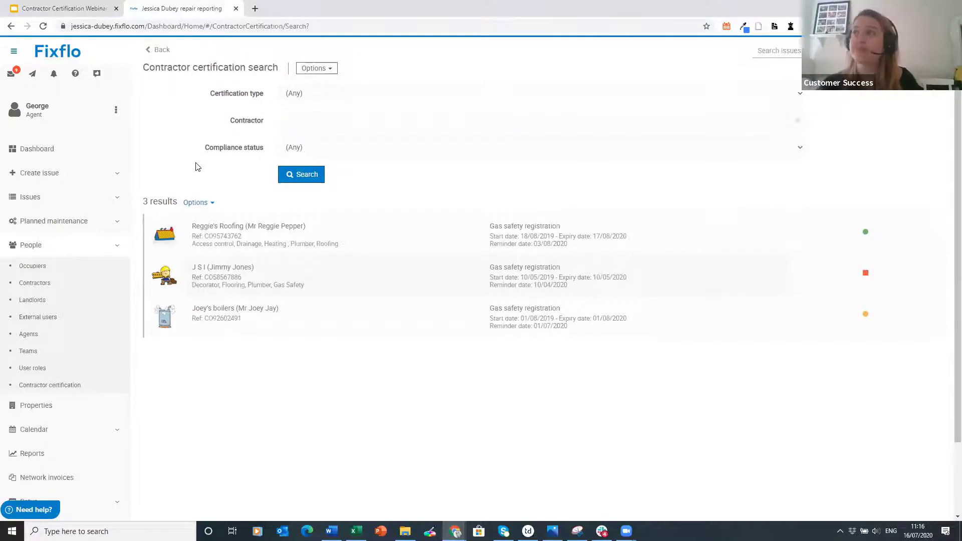
# - Choose Options > Certificate services to list the certifications required per contractor service
pyautogui.click(323, 72)
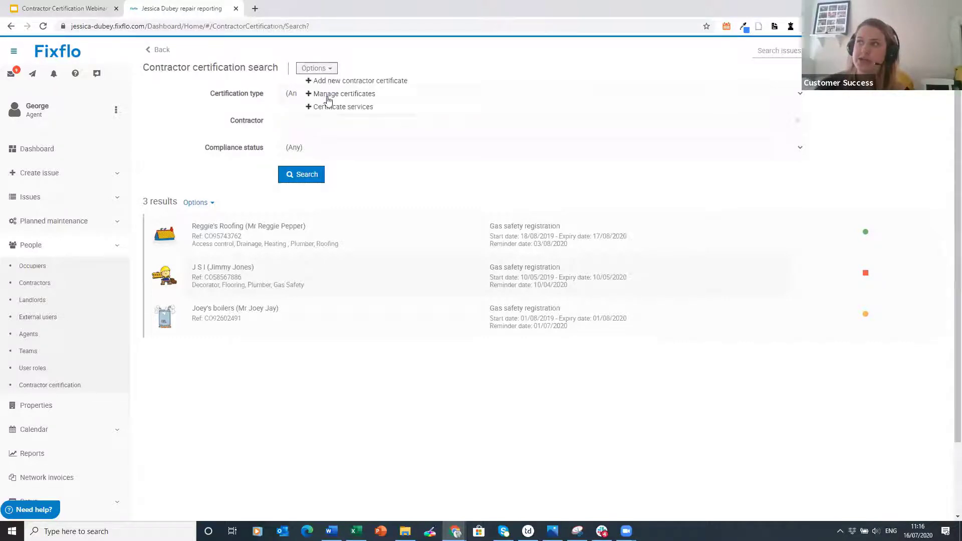
pyautogui.click(376, 107)
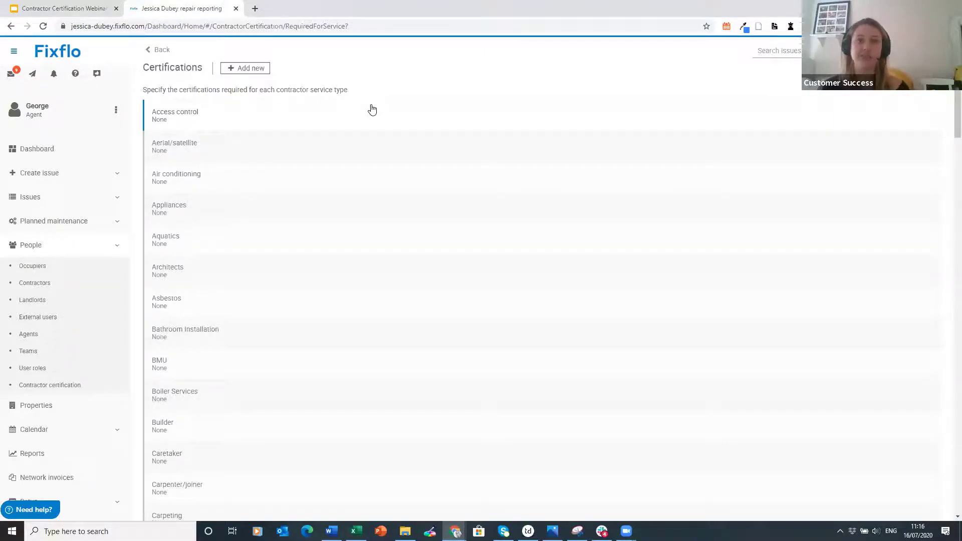
pyautogui.scroll(-6, 338, 131)
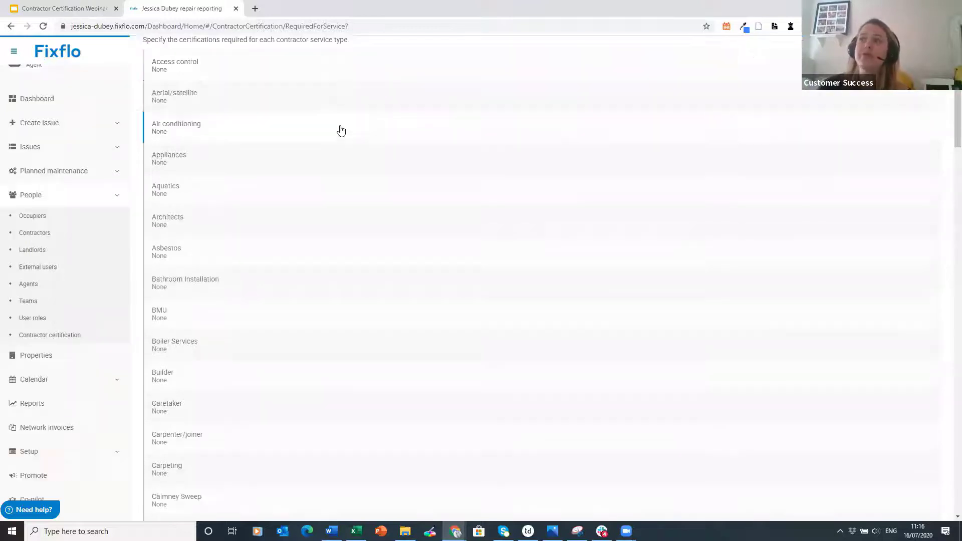
pyautogui.scroll(-3, 331, 179)
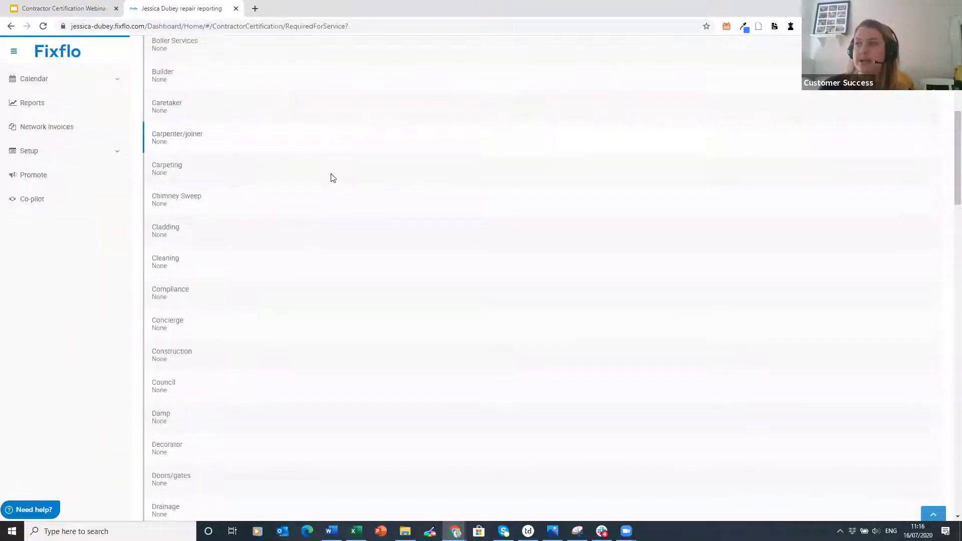
pyautogui.scroll(-5, 330, 179)
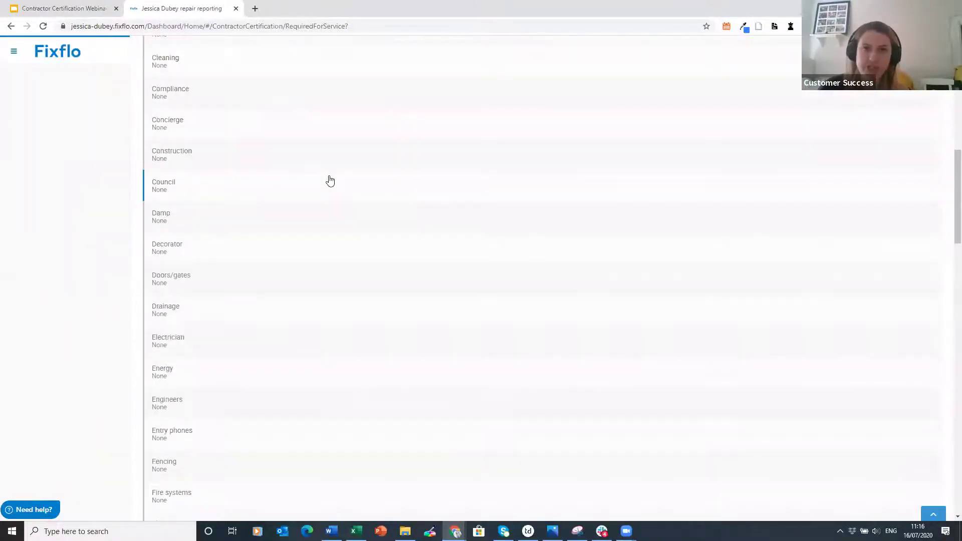
pyautogui.scroll(-5, 330, 181)
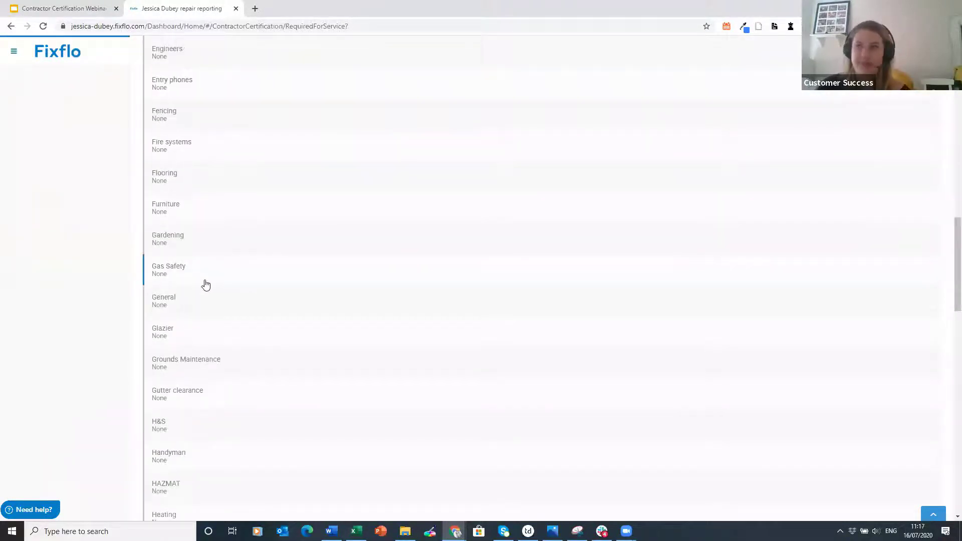
# - Make Gas Safety require the Gas safety registration certificate and save
pyautogui.click(205, 285)
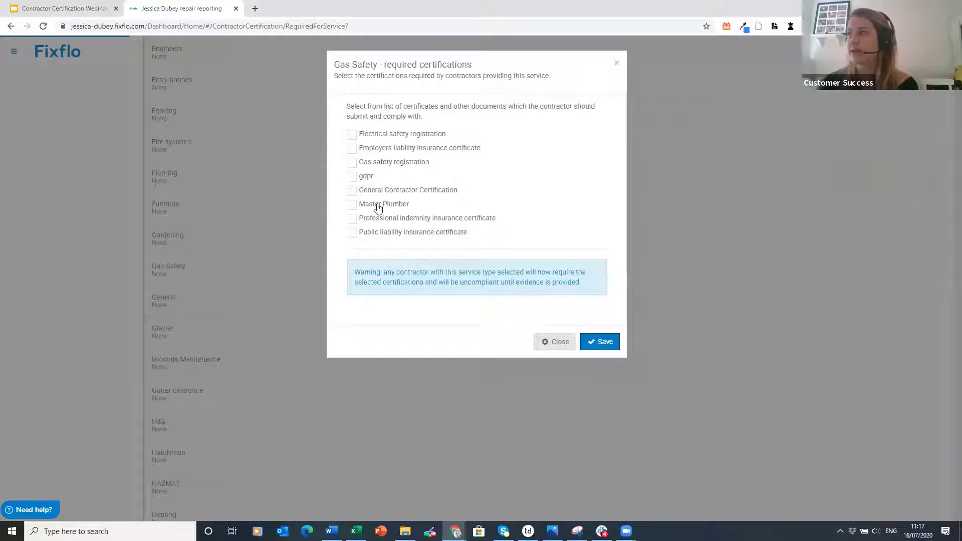
pyautogui.click(374, 165)
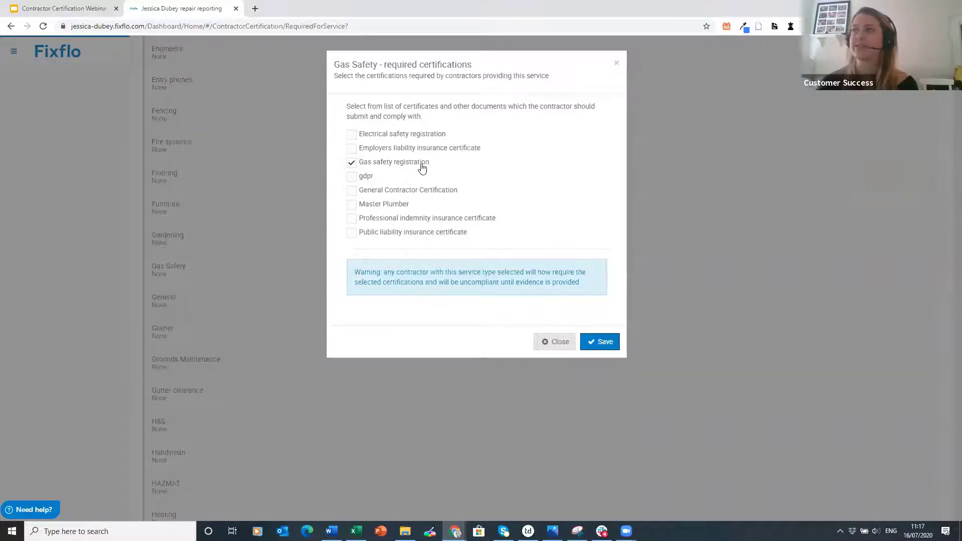
pyautogui.click(606, 345)
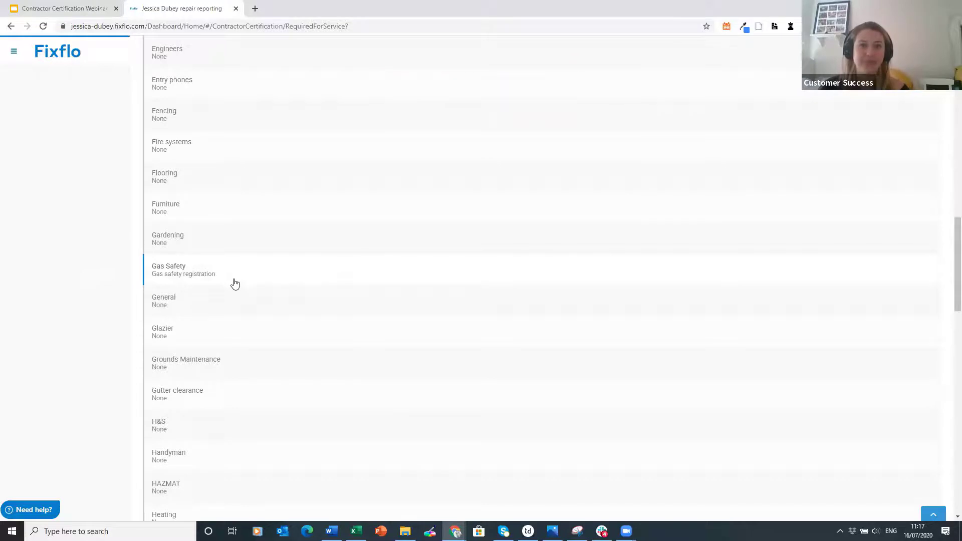
pyautogui.scroll(15, 185, 278)
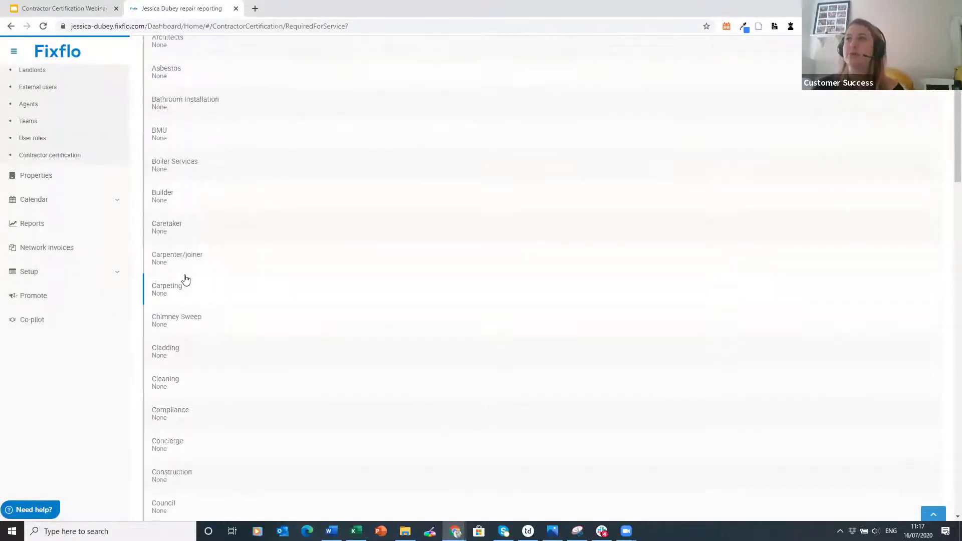
pyautogui.scroll(3, 184, 278)
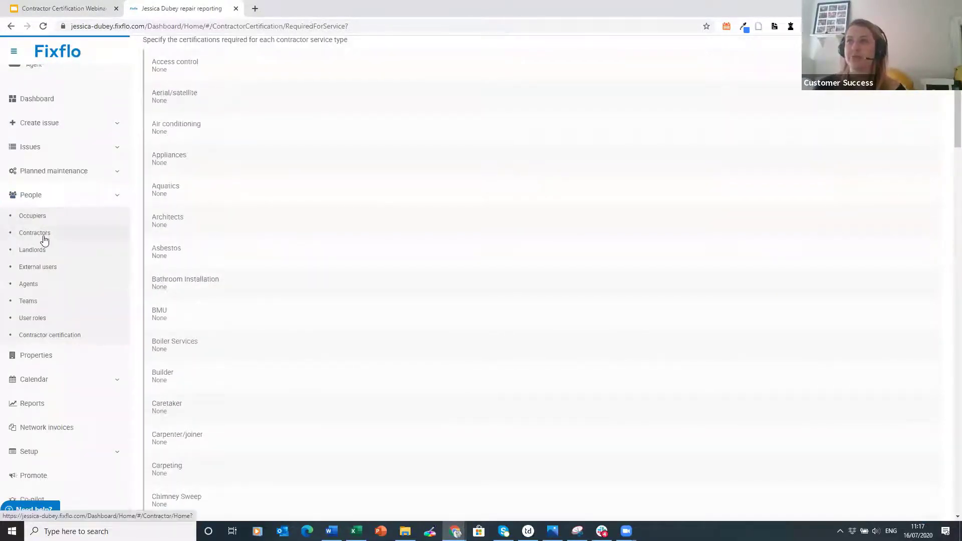
# - Return to Contractor search via People > Contractors in the sidebar
pyautogui.click(35, 233)
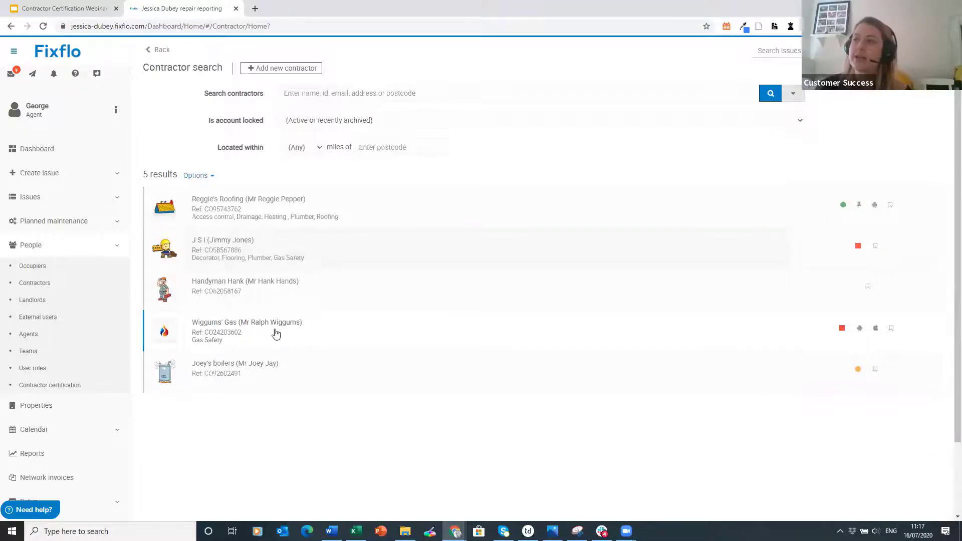
pyautogui.click(270, 333)
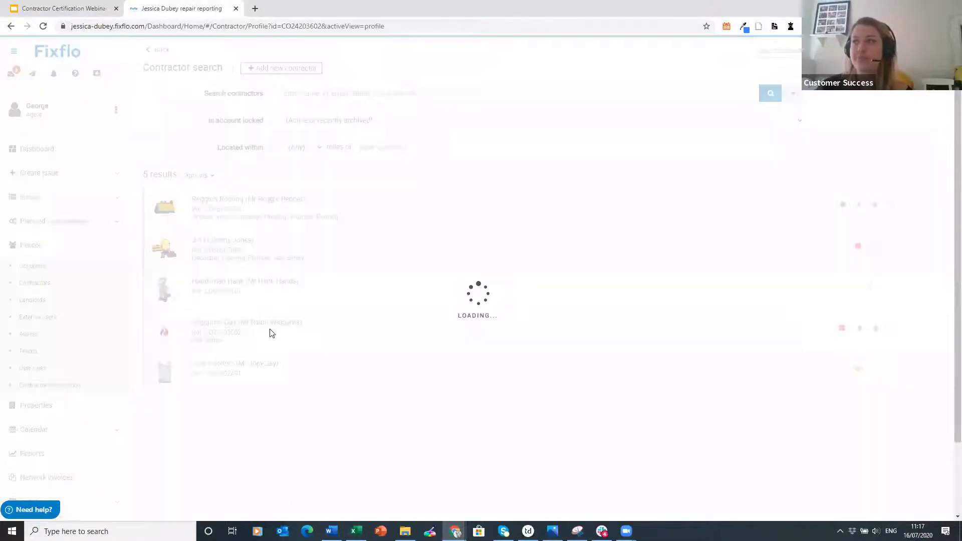
pyautogui.scroll(-5, 270, 333)
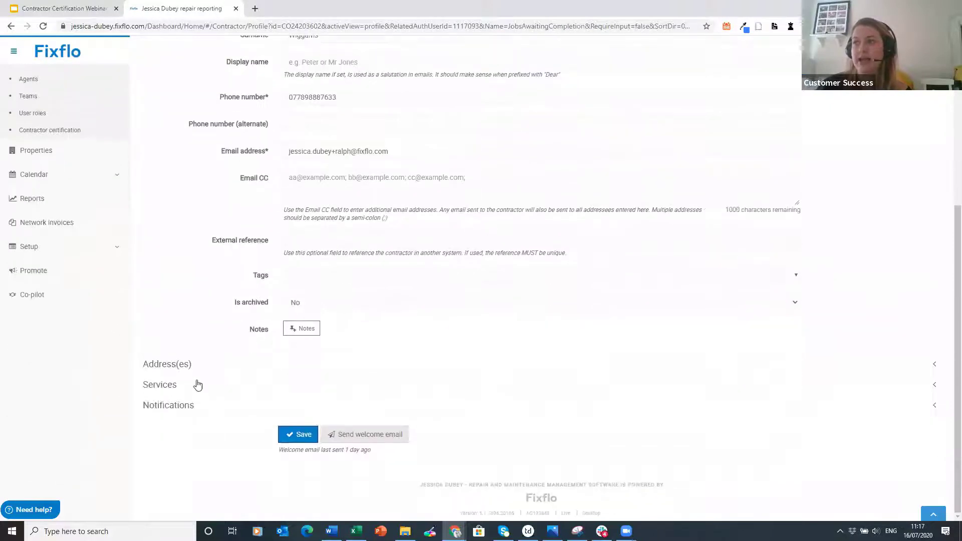
pyautogui.click(181, 392)
pyautogui.scroll(-1, 181, 391)
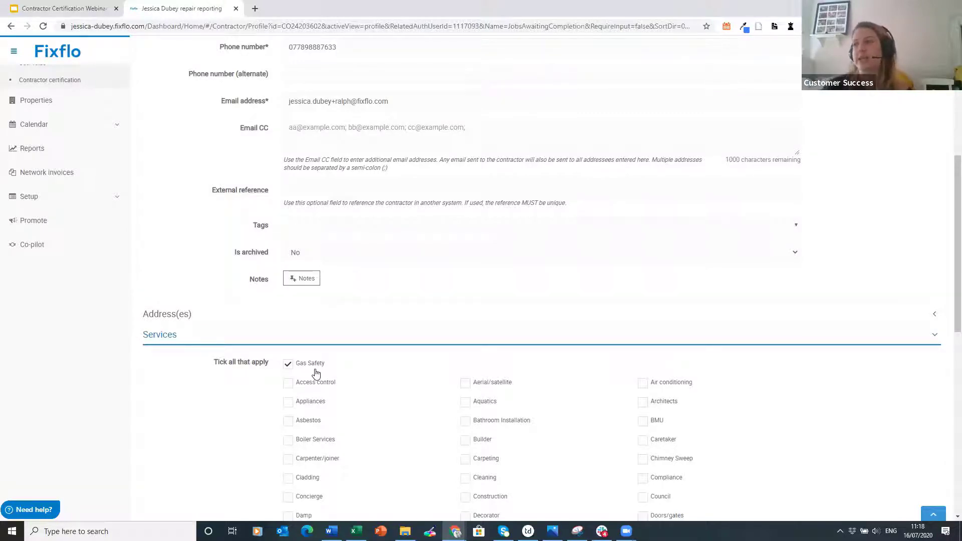
pyautogui.scroll(-2, 637, 373)
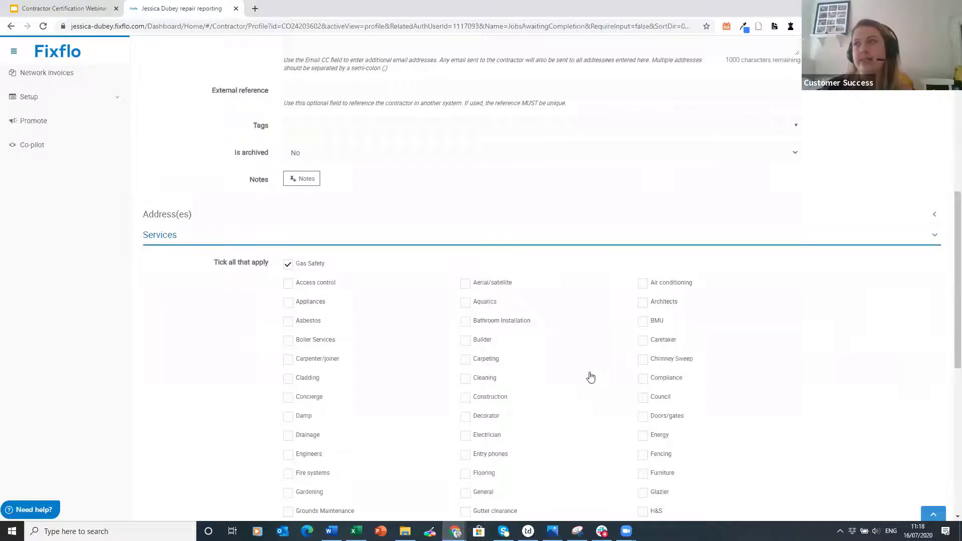
pyautogui.scroll(5, 590, 375)
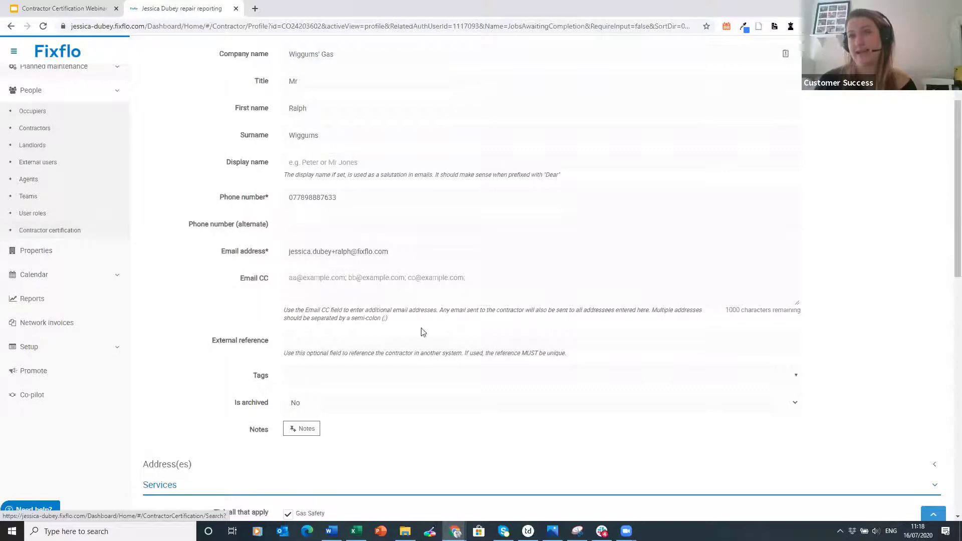
pyautogui.scroll(5, 409, 440)
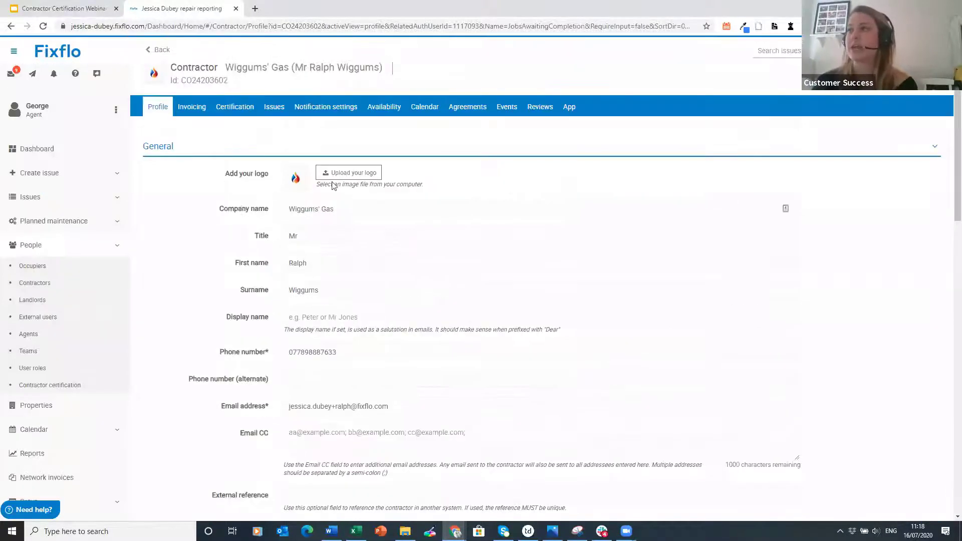
pyautogui.scroll(-8, 376, 208)
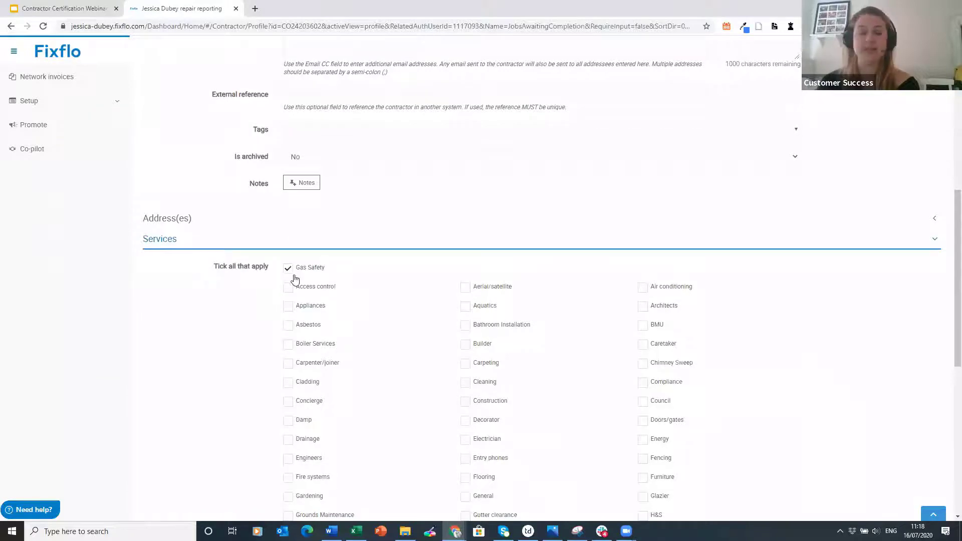
pyautogui.scroll(5, 373, 277)
pyautogui.scroll(3, 375, 236)
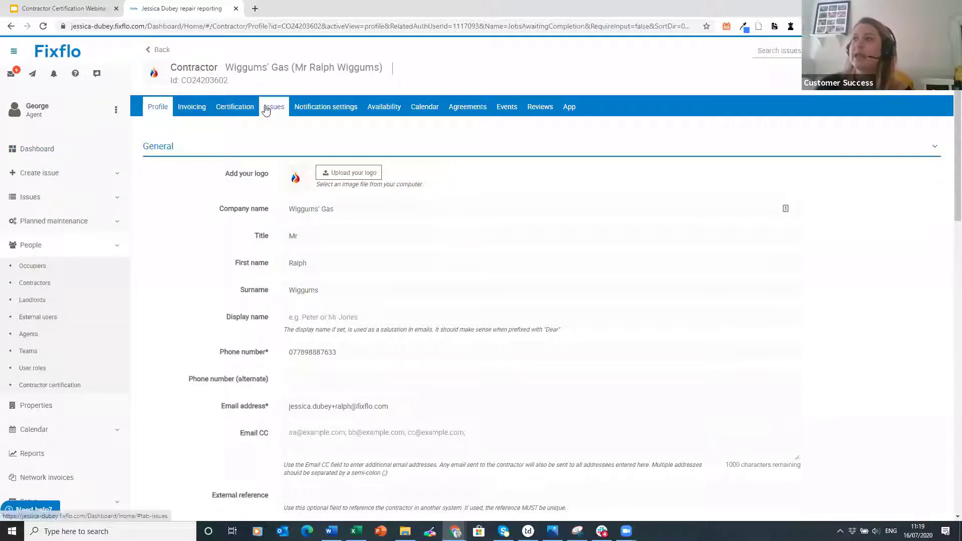
# - On the Certification tab, add then remove the Professional indemnity insurance certificate requirement, saving each time
pyautogui.click(241, 118)
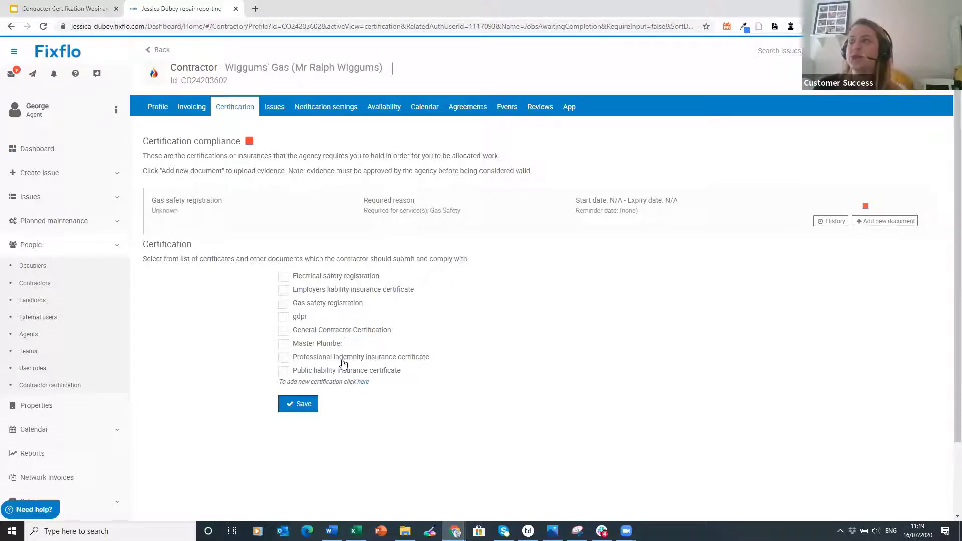
pyautogui.click(323, 358)
pyautogui.click(300, 403)
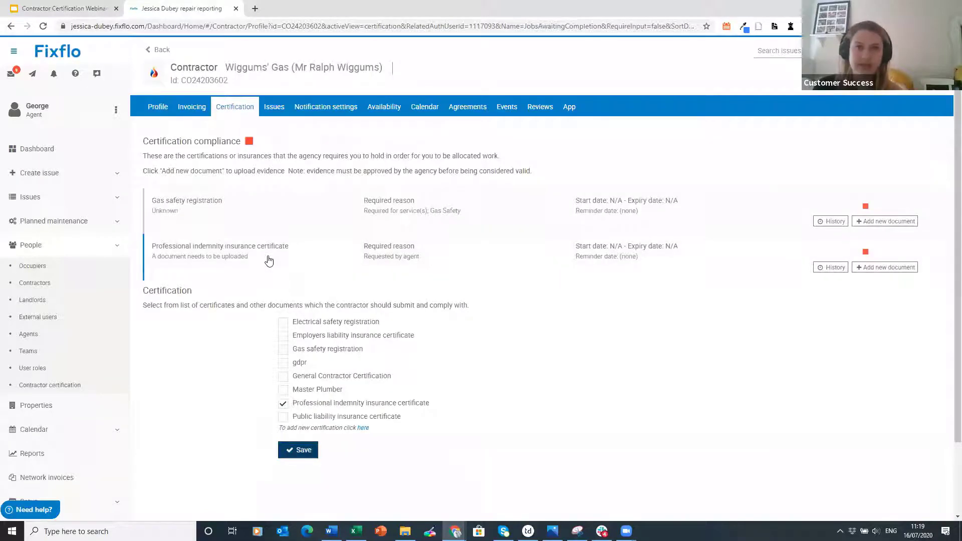
pyautogui.click(307, 406)
pyautogui.click(309, 448)
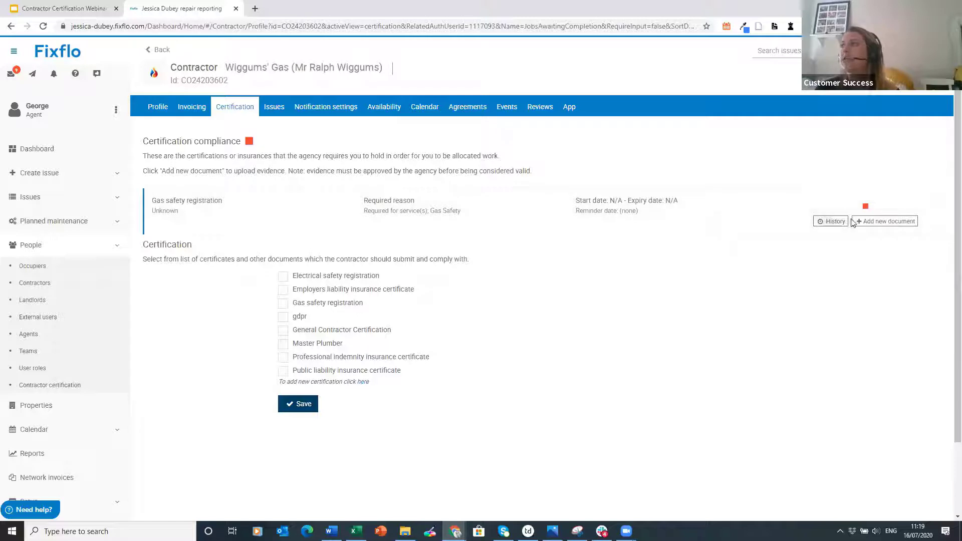
# - Start adding a Gas safety registration document, then switch to the Gmail Tasks to do email
pyautogui.click(884, 221)
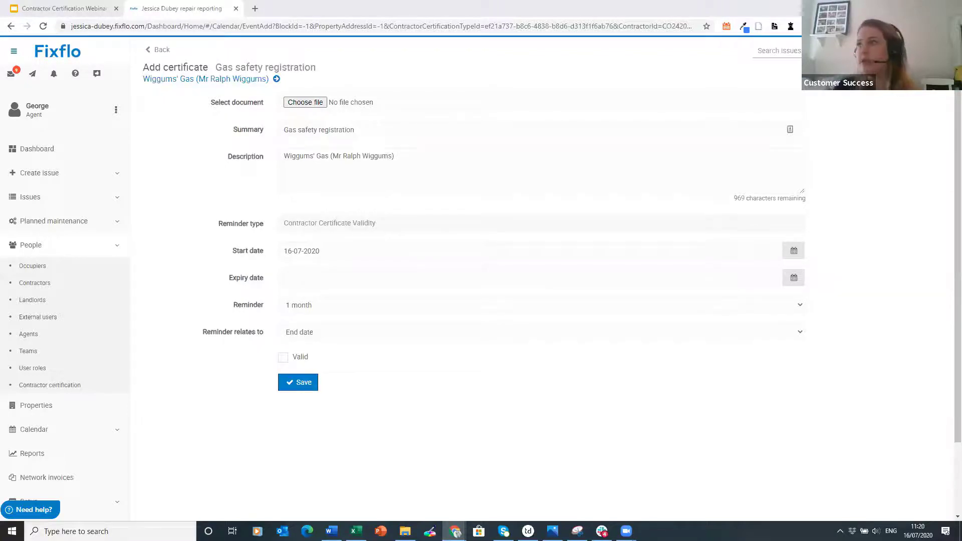
pyautogui.hotkey('alt', 'Tab')
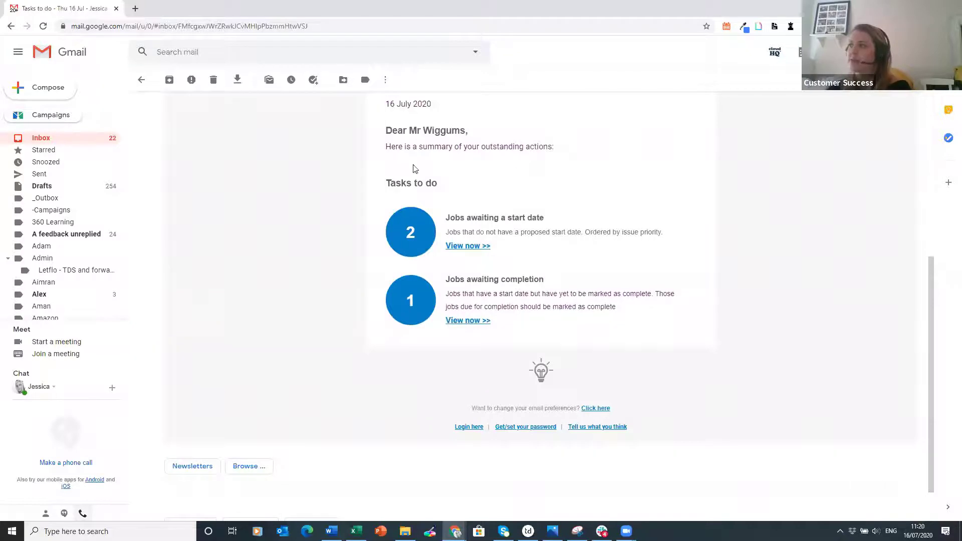
# - Read through the Tasks to do email, then bring another contractor's summary email forward
pyautogui.scroll(1, 457, 161)
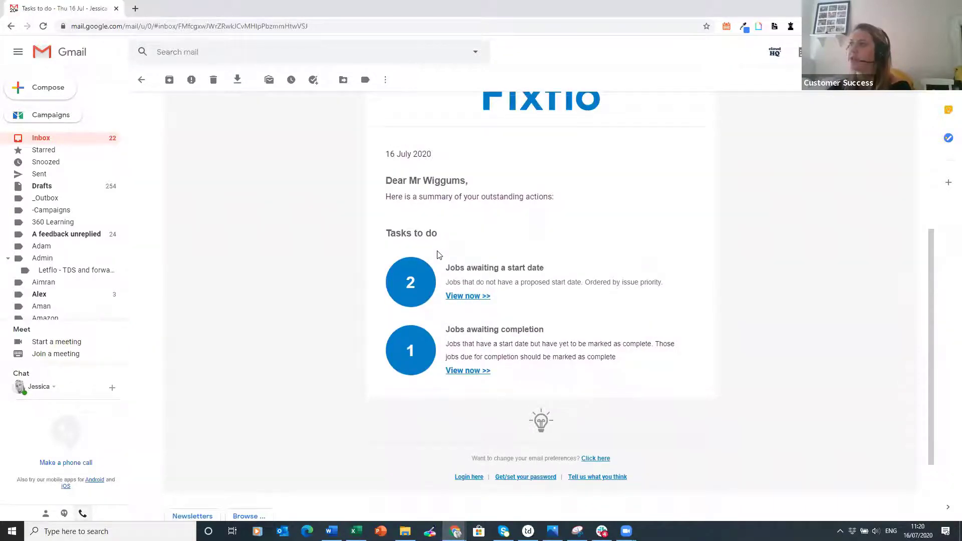
pyautogui.scroll(-1, 435, 253)
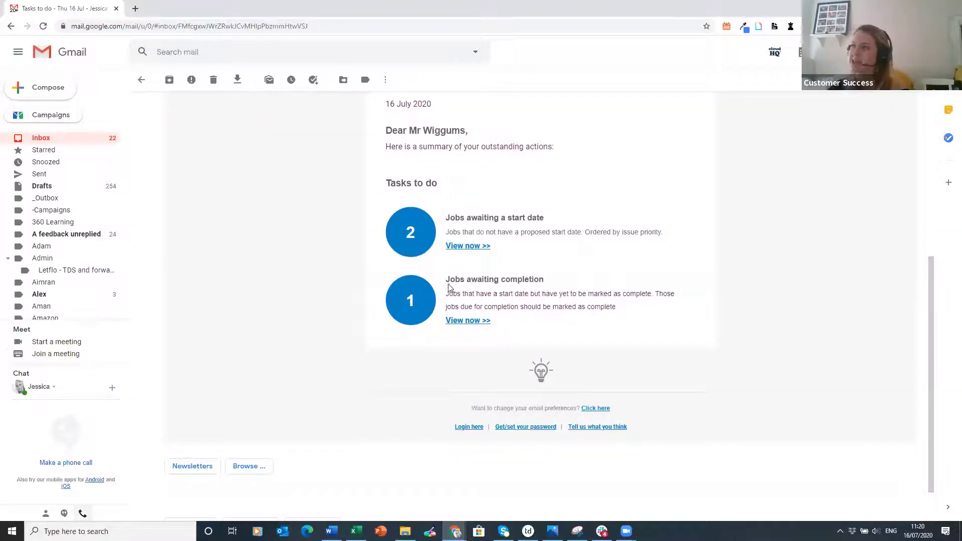
pyautogui.scroll(-1, 524, 297)
pyautogui.scroll(1, 527, 288)
pyautogui.scroll(6, 530, 258)
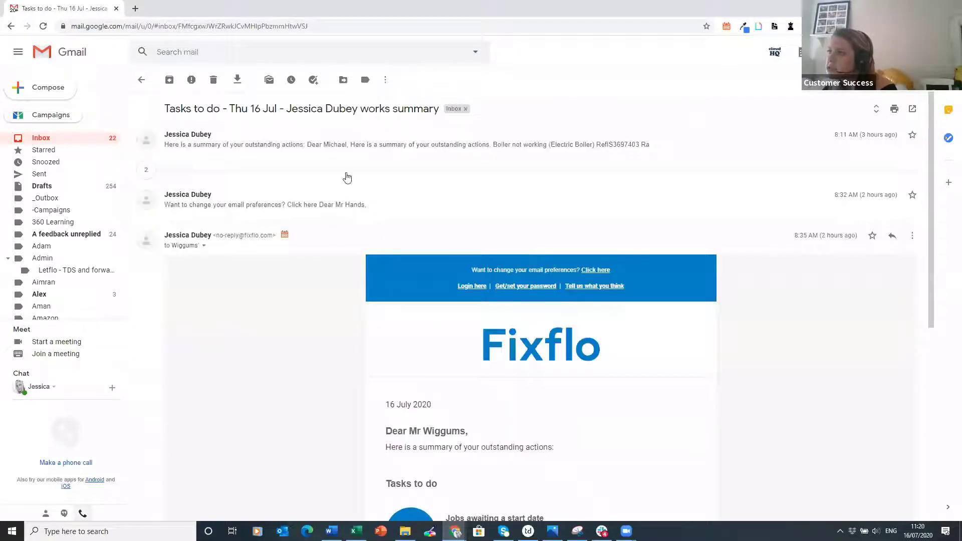
pyautogui.hotkey('alt', 'Tab')
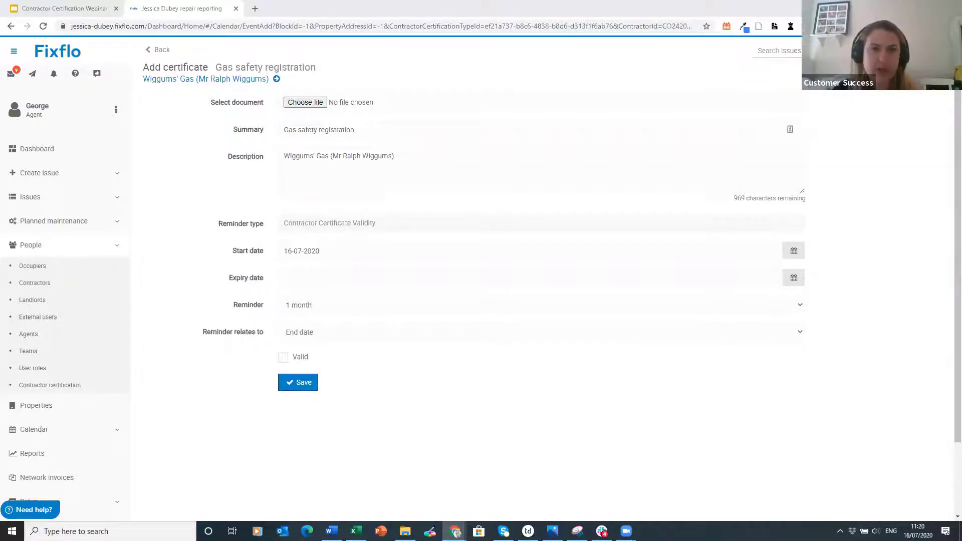
pyautogui.hotkey('alt', 'Tab')
# - Maximise the Gmail window to read the Certificates item, then return to Fixflo's Add certificate form
pyautogui.doubleClick(582, 99)
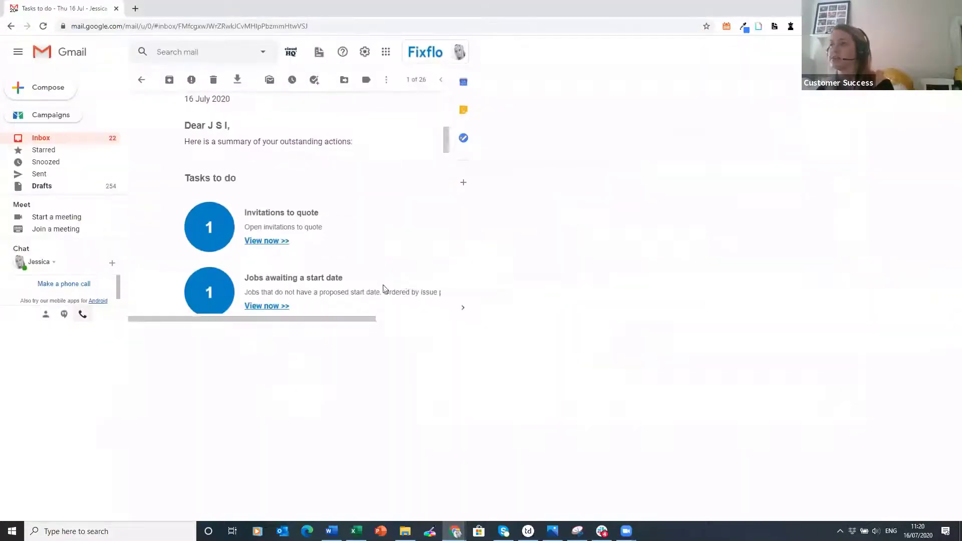
pyautogui.scroll(1, 464, 195)
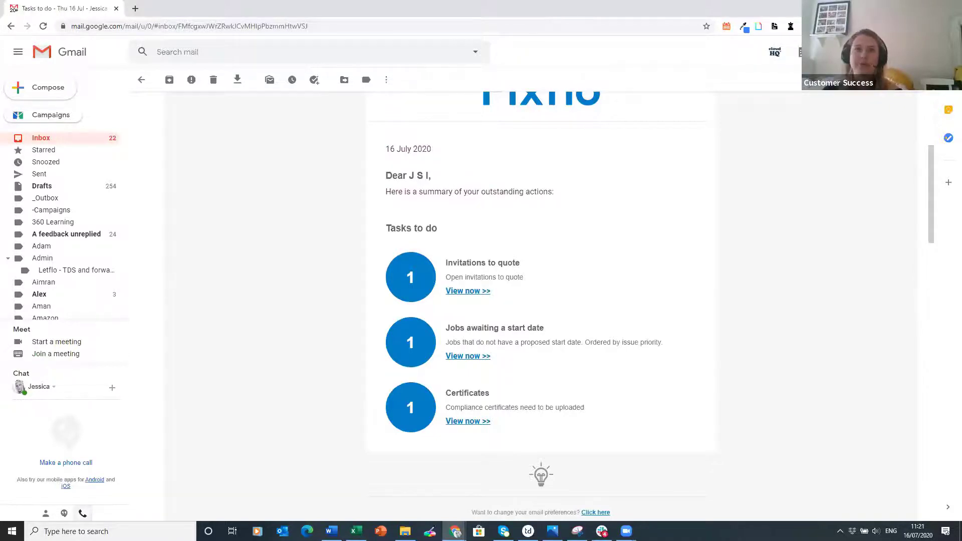
pyautogui.hotkey('alt', 'Tab')
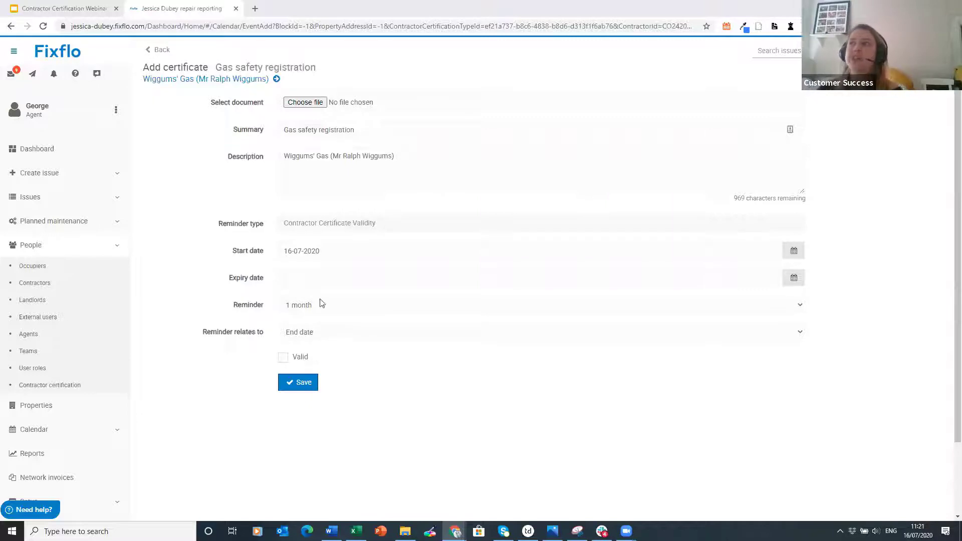
# - Attach Gas safety registration.jpg from the FixFlo folder, found by searching 'gas sa'
pyautogui.click(316, 105)
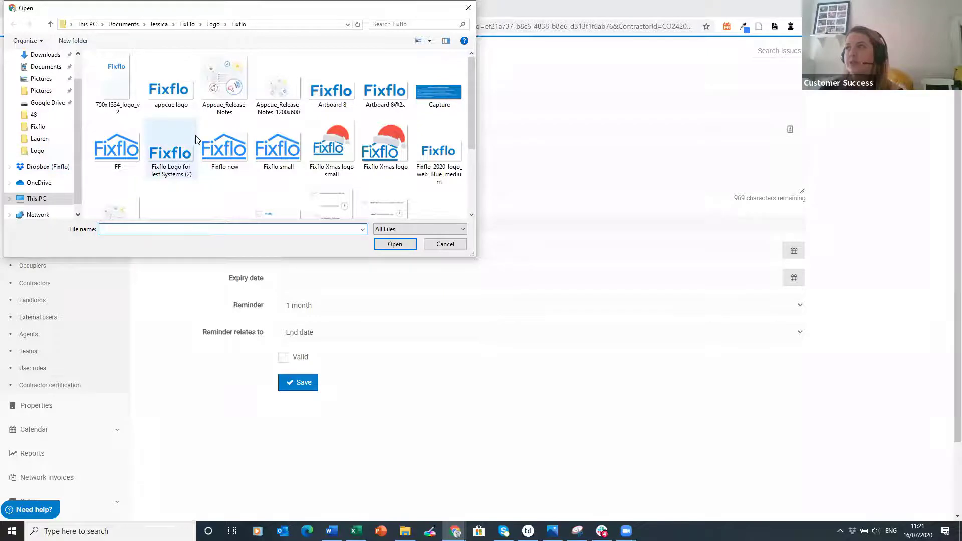
pyautogui.click(40, 127)
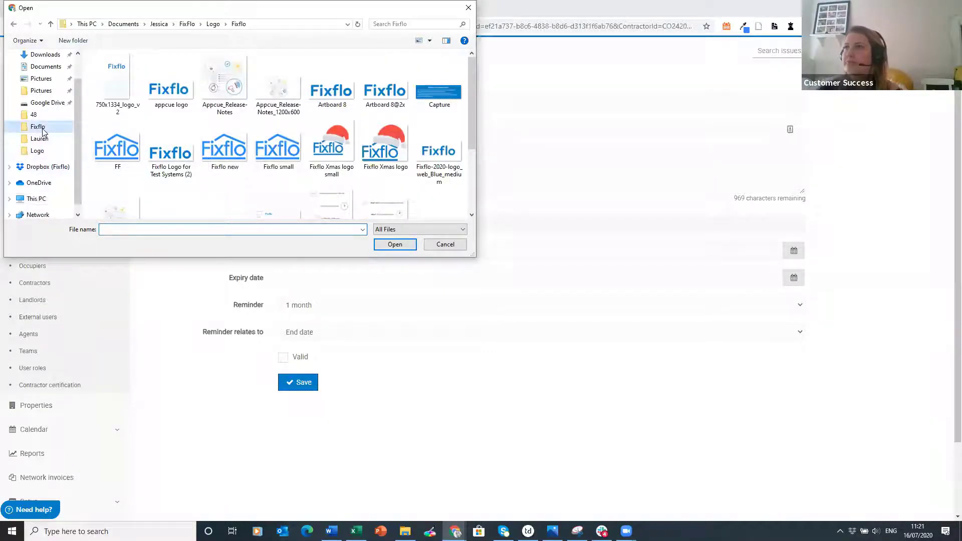
pyautogui.click(188, 25)
pyautogui.scroll(6, 148, 150)
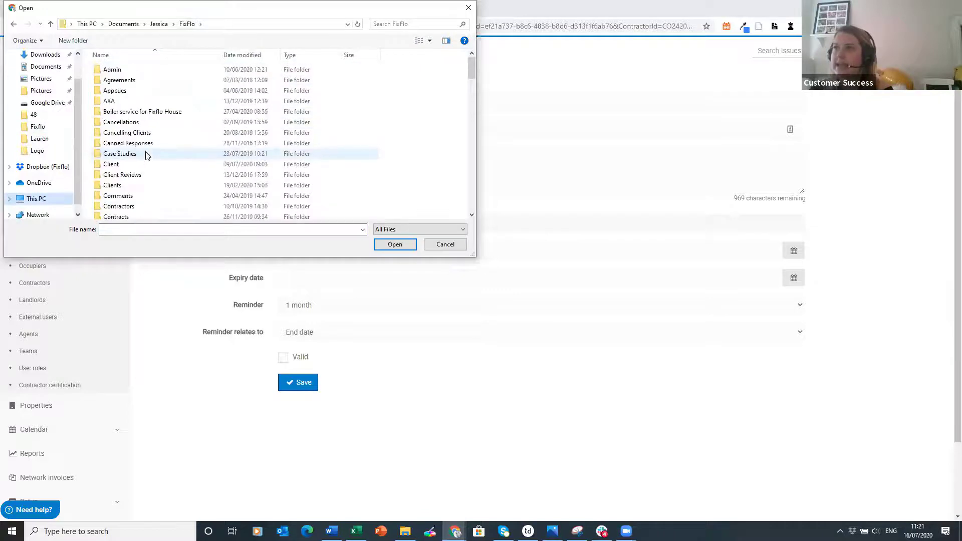
pyautogui.click(401, 22)
pyautogui.write('gas sa')
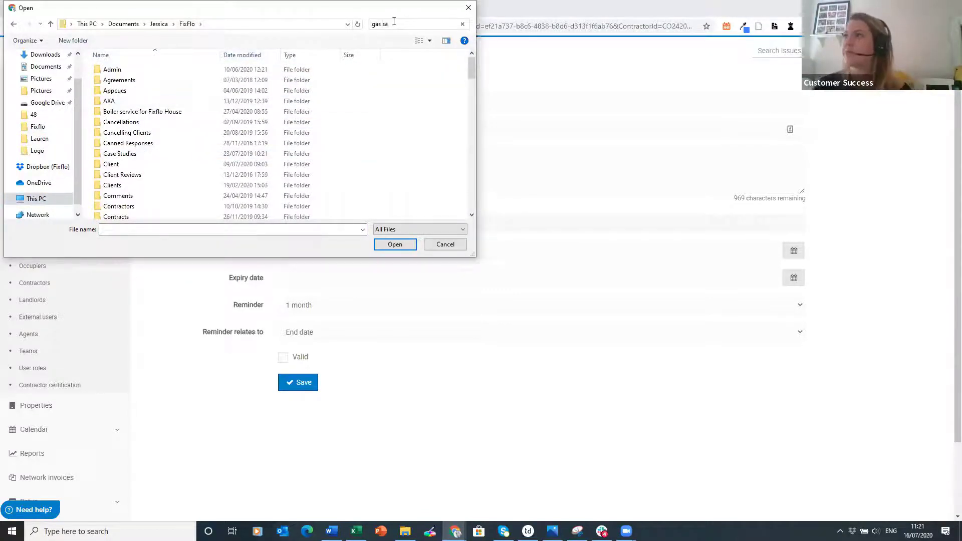
pyautogui.scroll(-5, 216, 130)
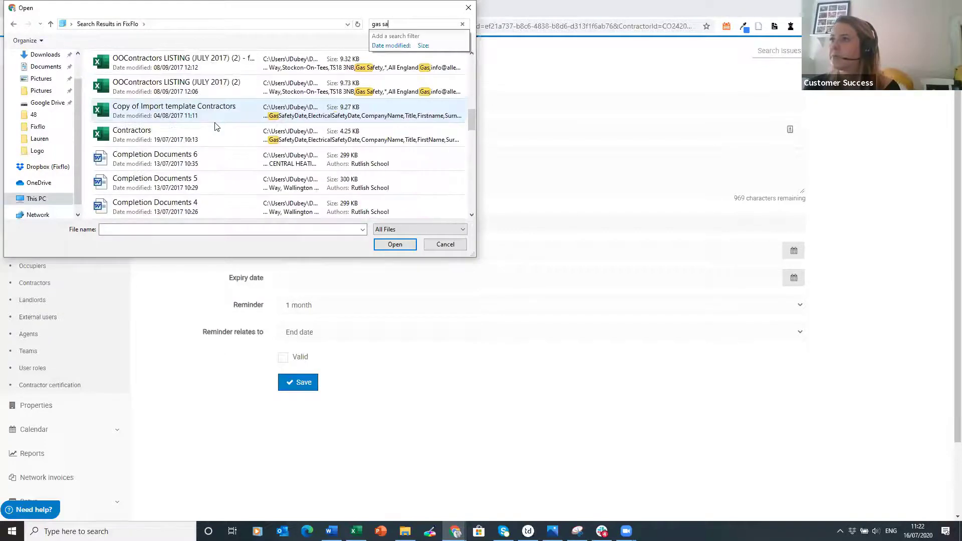
pyautogui.scroll(2, 216, 126)
pyautogui.click(216, 151)
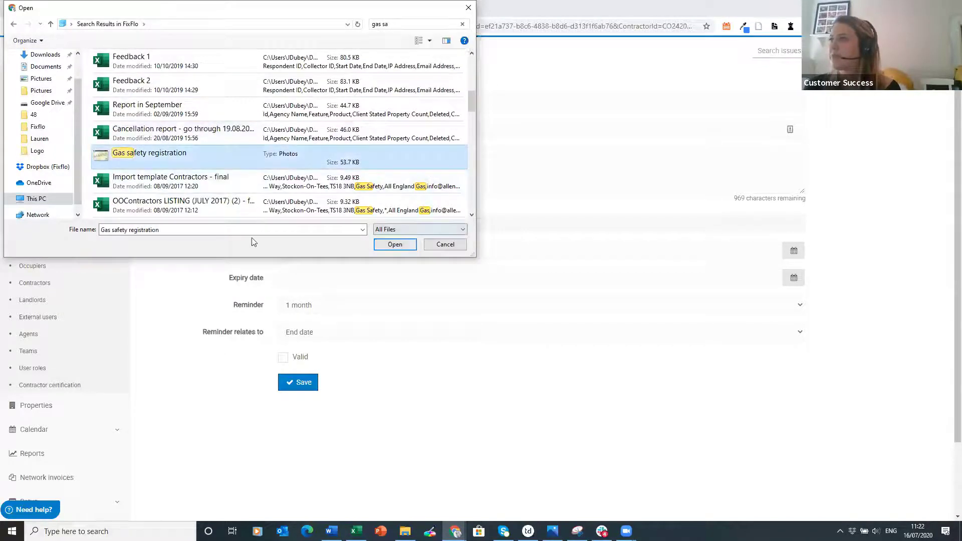
pyautogui.press('Return')
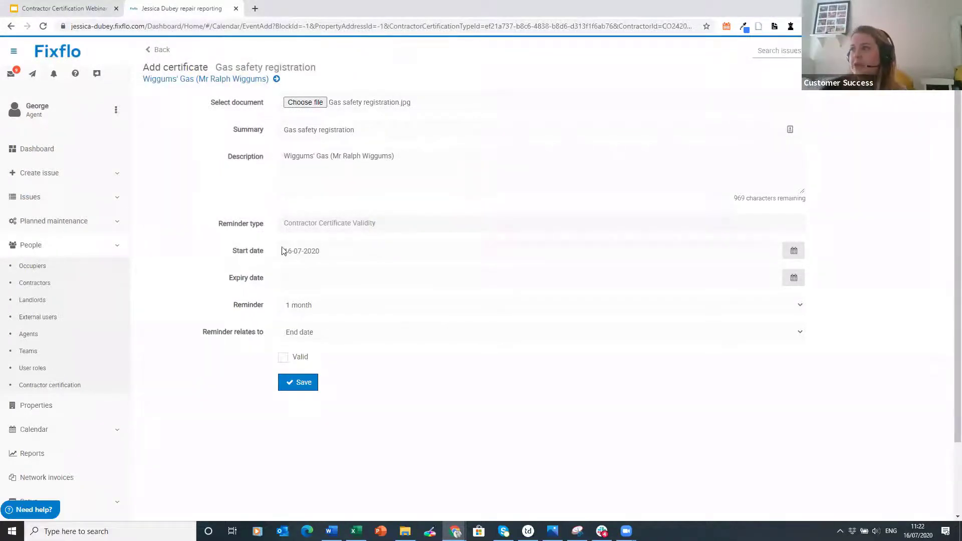
# - Set the certificate's expiry date to 15-07-2021, mark it Valid and save it
pyautogui.click(304, 279)
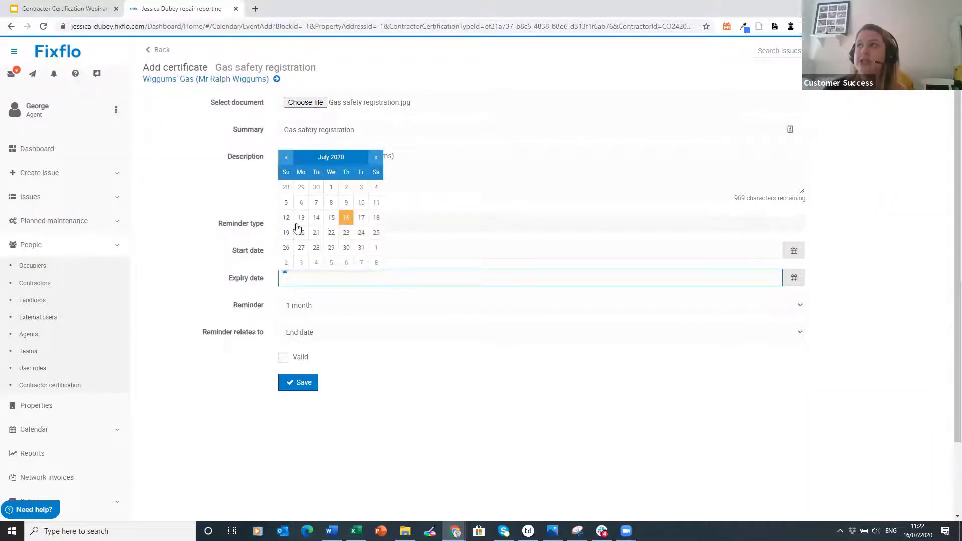
pyautogui.click(275, 279)
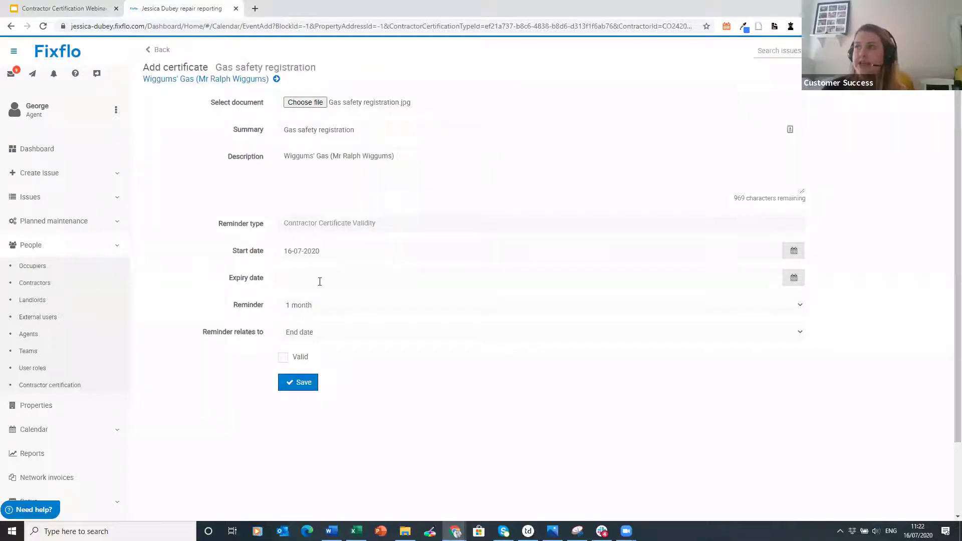
pyautogui.click(284, 279)
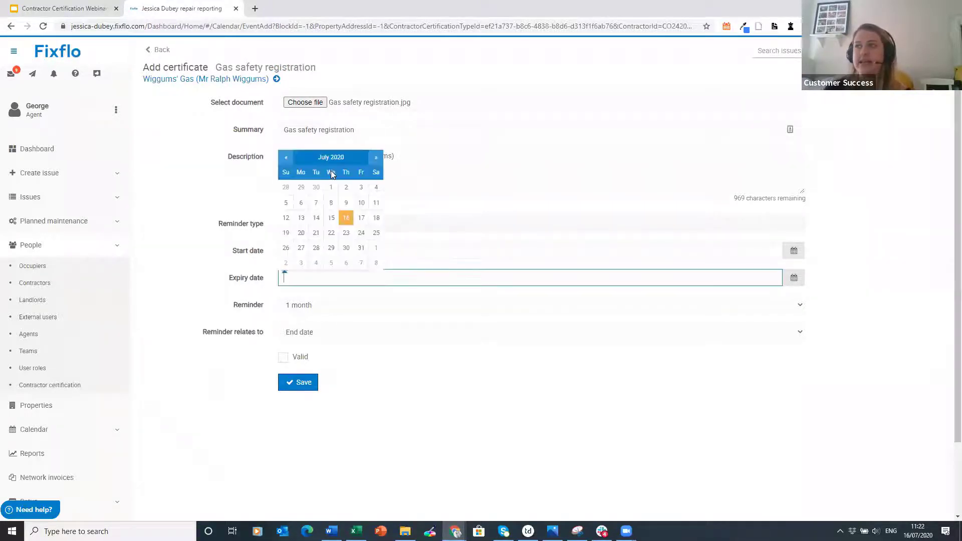
pyautogui.click(331, 156)
pyautogui.click(340, 230)
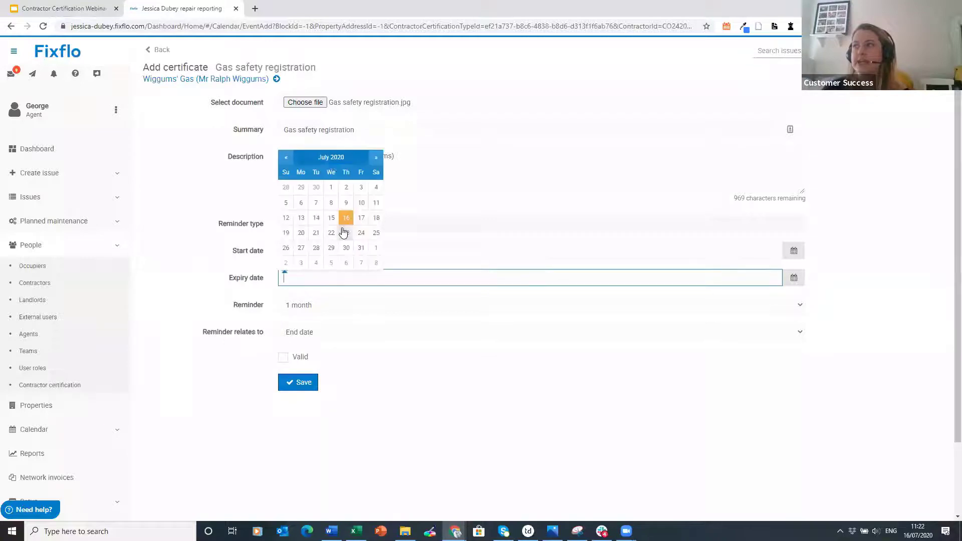
pyautogui.click(333, 161)
pyautogui.click(330, 183)
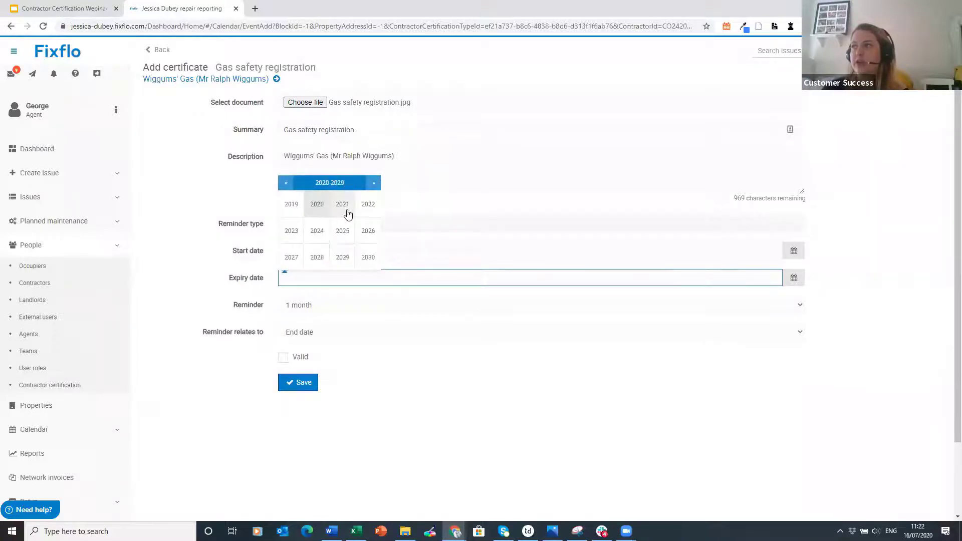
pyautogui.click(344, 204)
pyautogui.click(347, 234)
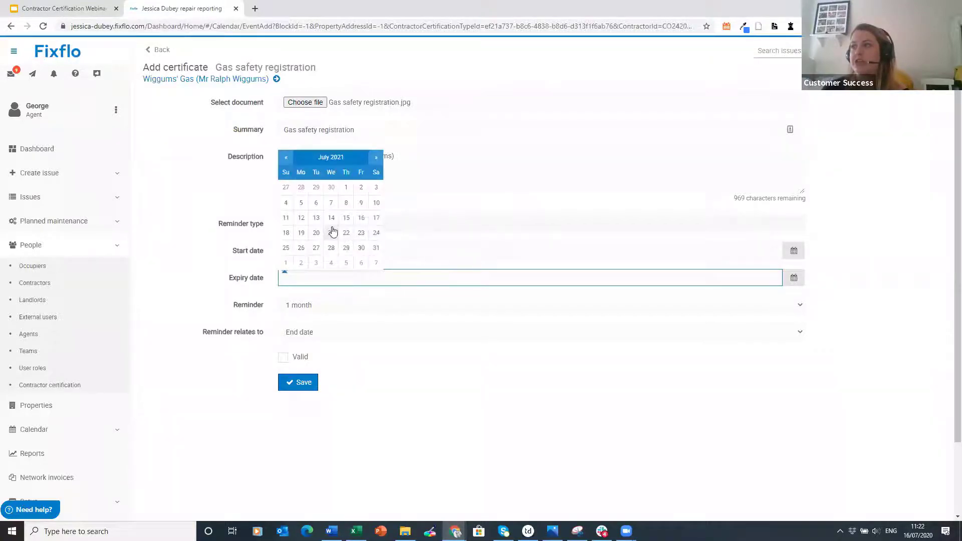
pyautogui.click(346, 219)
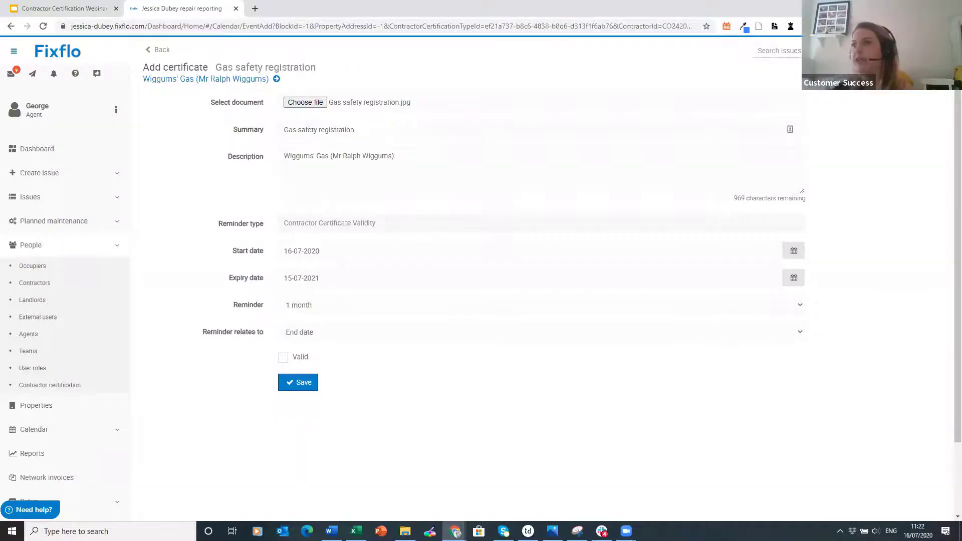
pyautogui.click(292, 360)
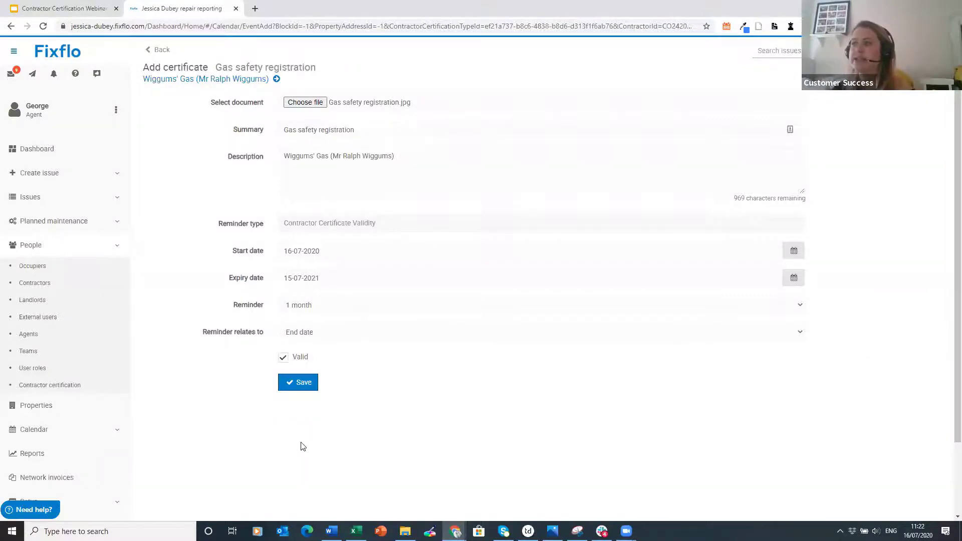
pyautogui.click(304, 381)
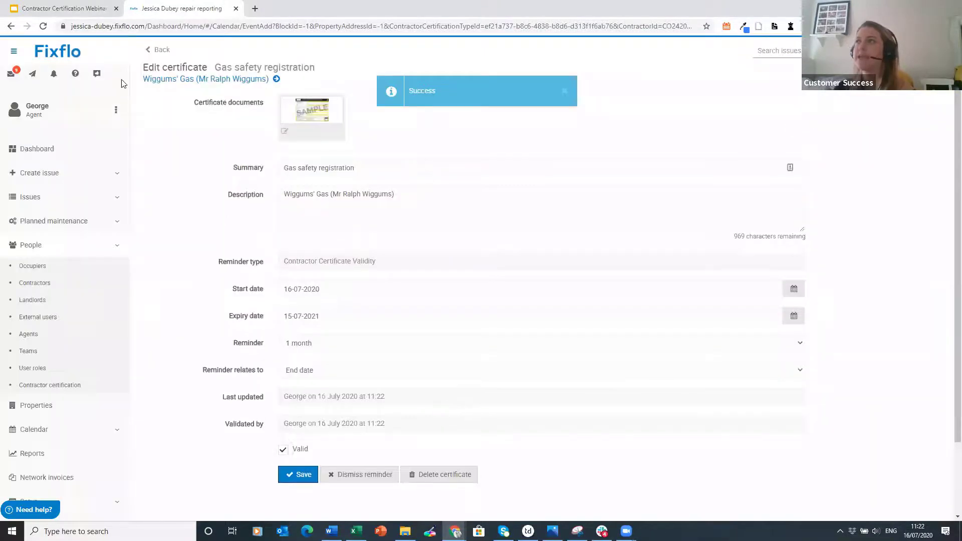
# - Check that Wiggums' Gas shows up-to-date certificates in the contractor list, then go to the dashboard
pyautogui.click(160, 50)
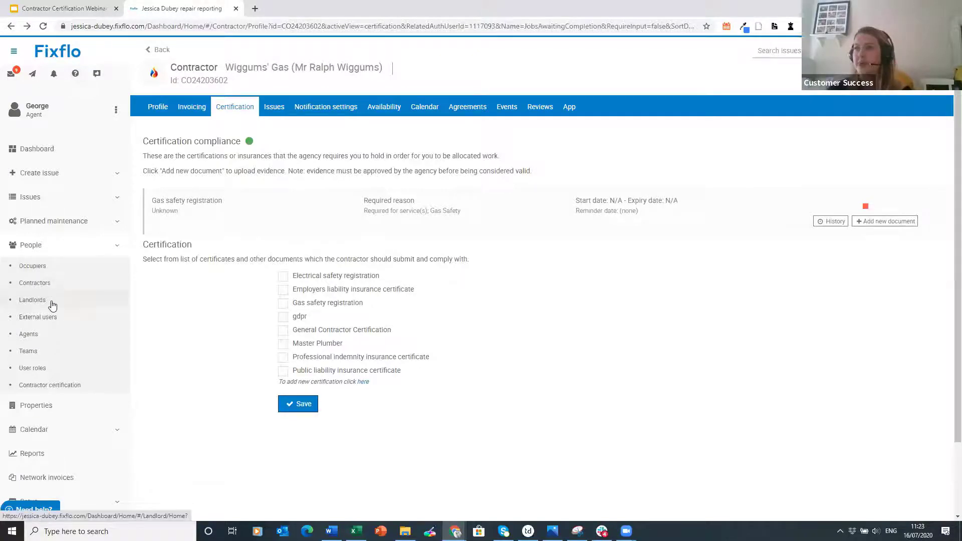
pyautogui.click(52, 284)
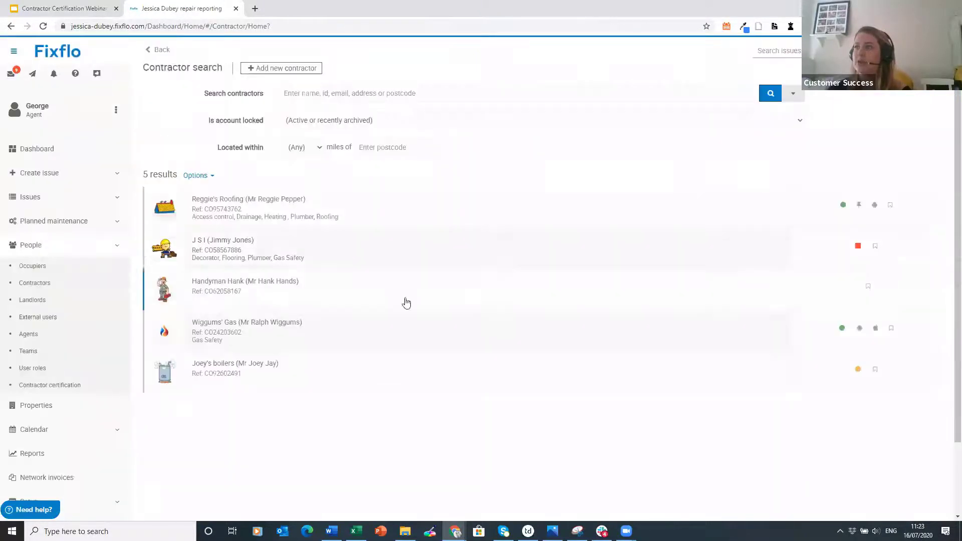
pyautogui.moveTo(839, 331)
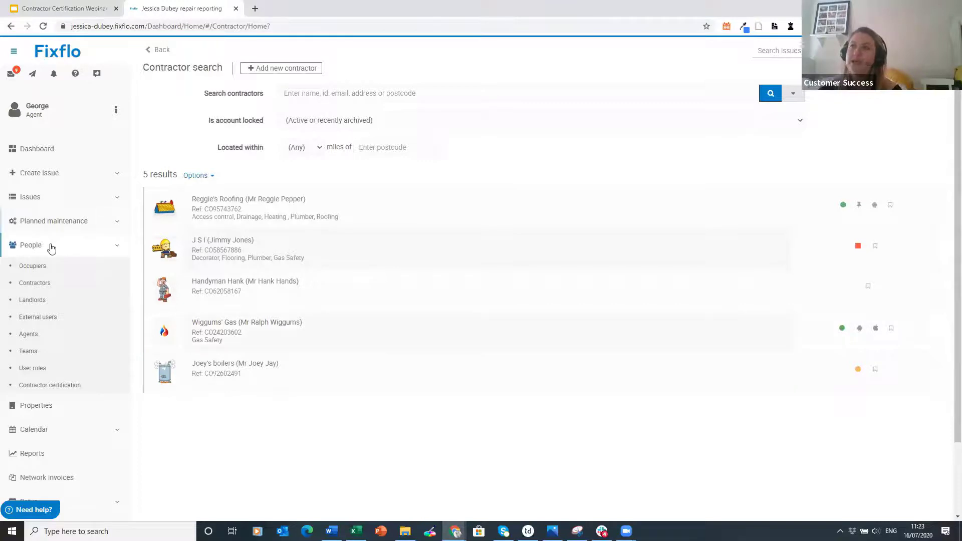
pyautogui.click(71, 249)
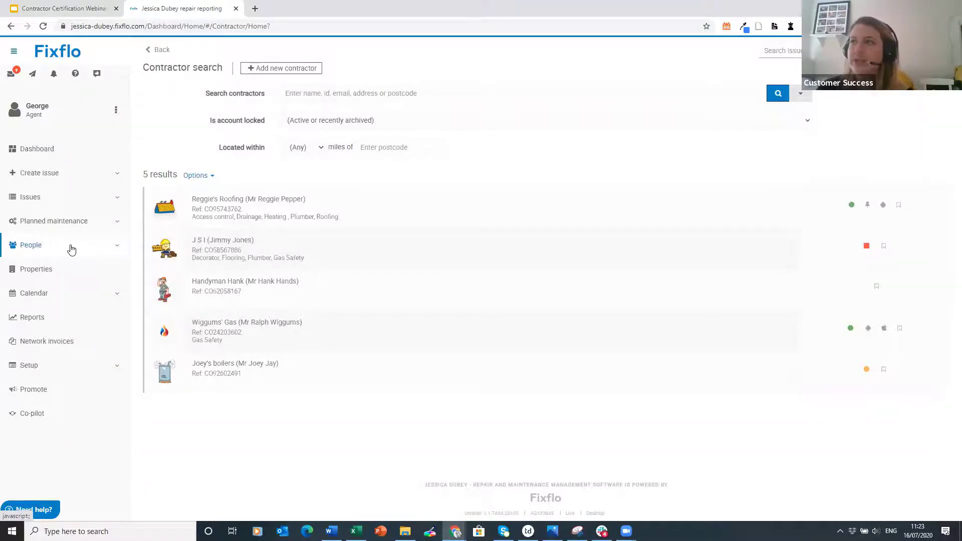
pyautogui.click(46, 150)
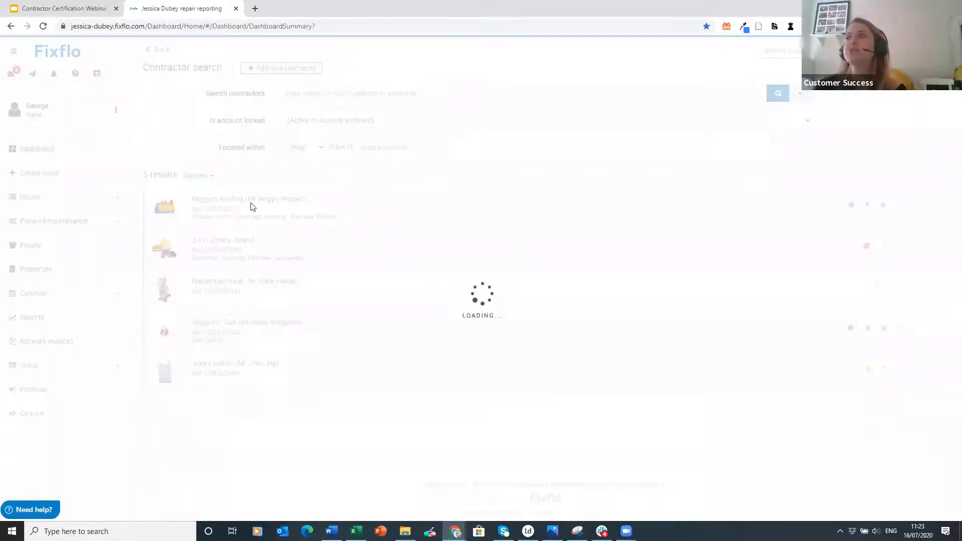
# - Instruct works on the Bed broken issue and review the contractors' certificate-status markers
pyautogui.click(252, 177)
pyautogui.click(347, 234)
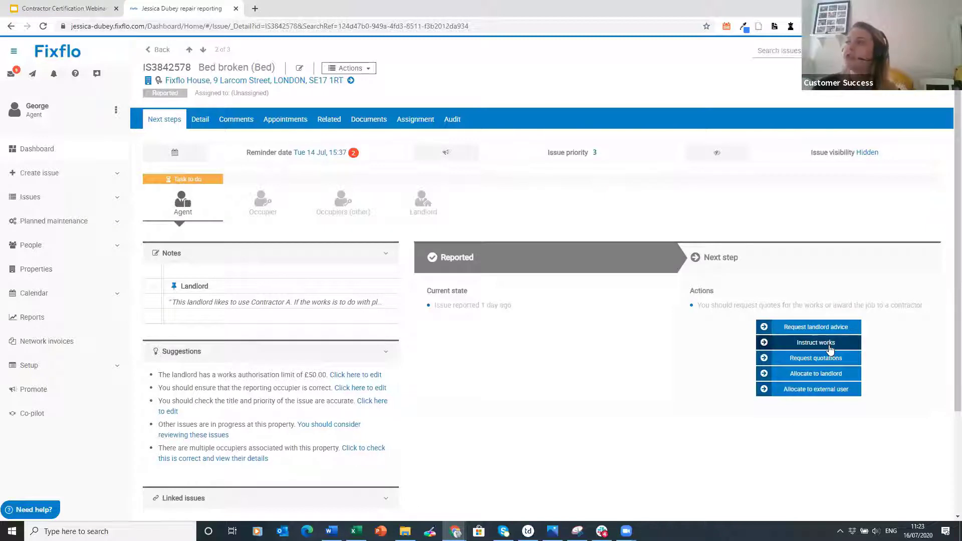
pyautogui.click(830, 345)
pyautogui.click(812, 449)
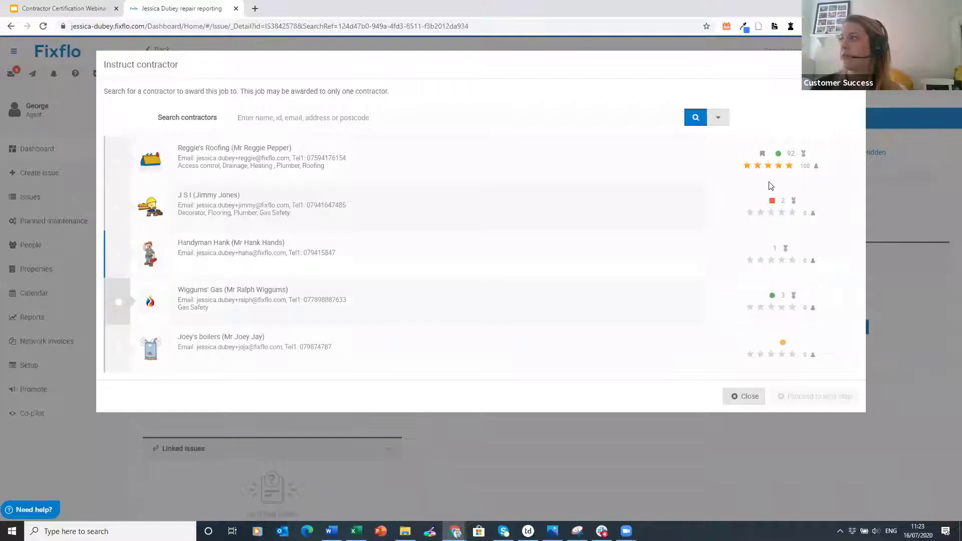
pyautogui.moveTo(778, 153)
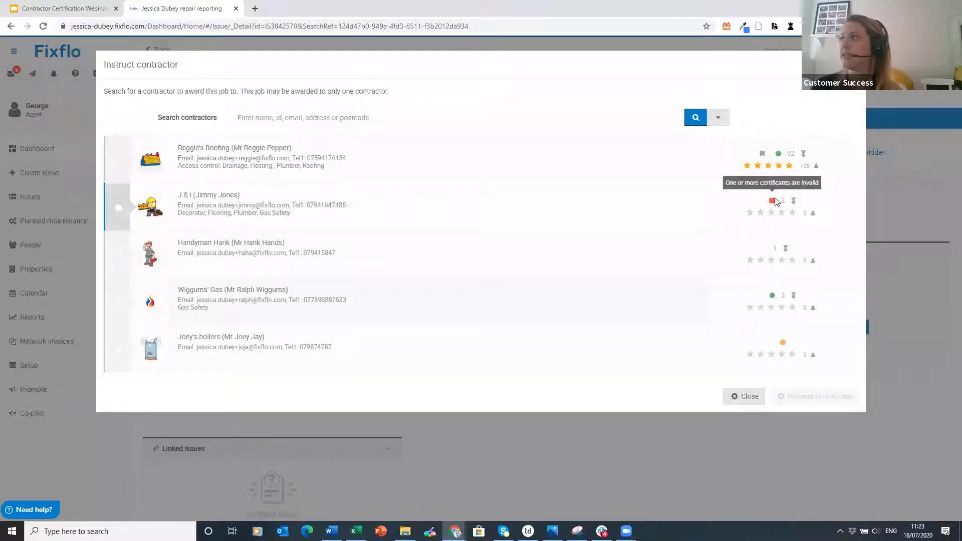
pyautogui.moveTo(782, 344)
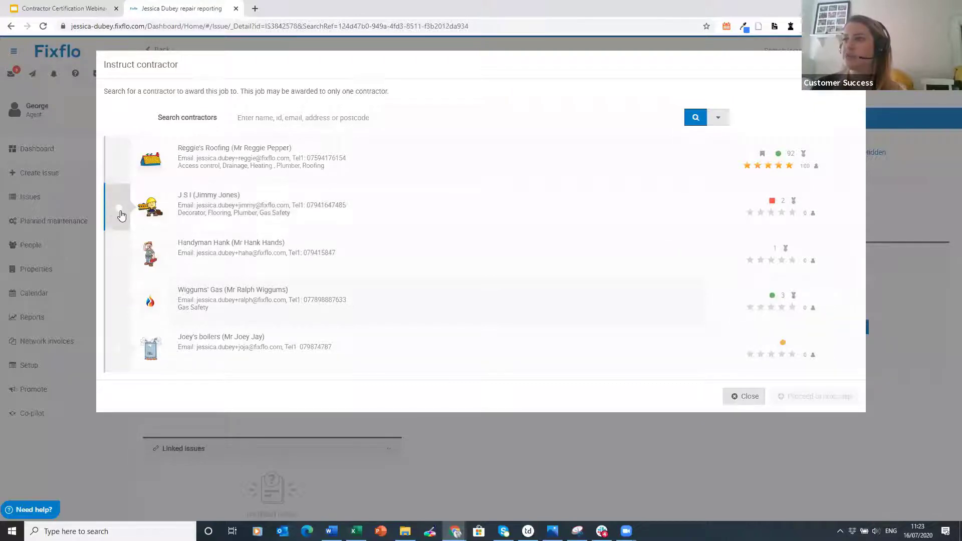
# - Award the Bed broken job to J S I despite its expired-certificate warning
pyautogui.click(120, 210)
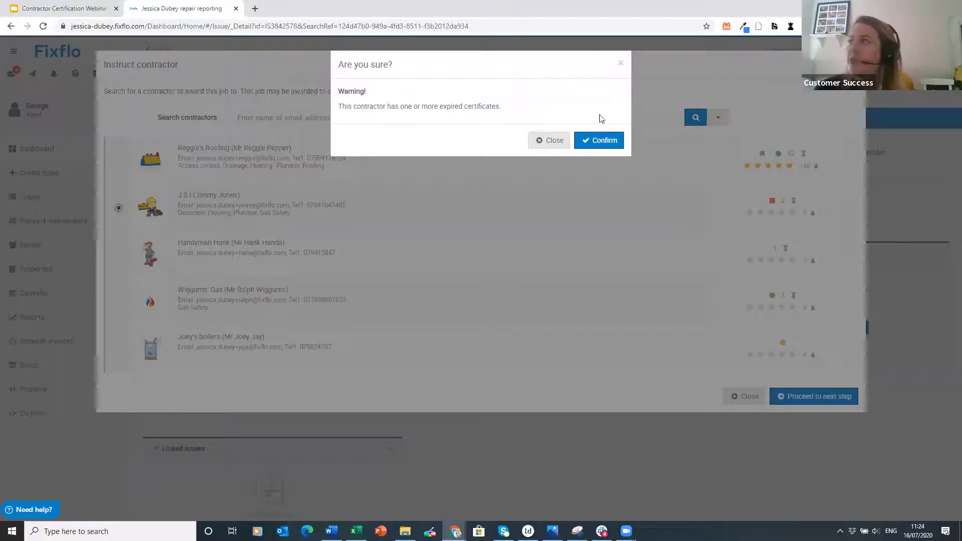
pyautogui.click(604, 140)
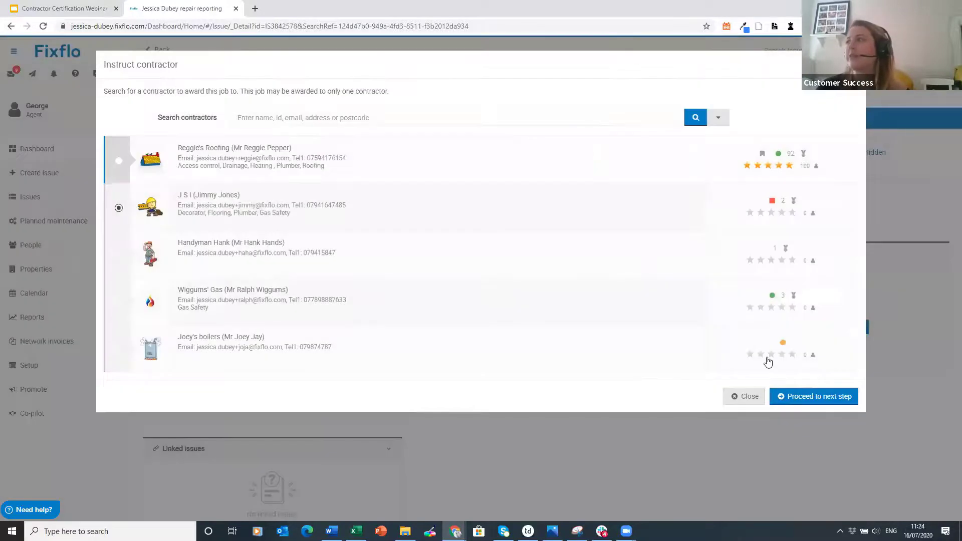
pyautogui.click(819, 397)
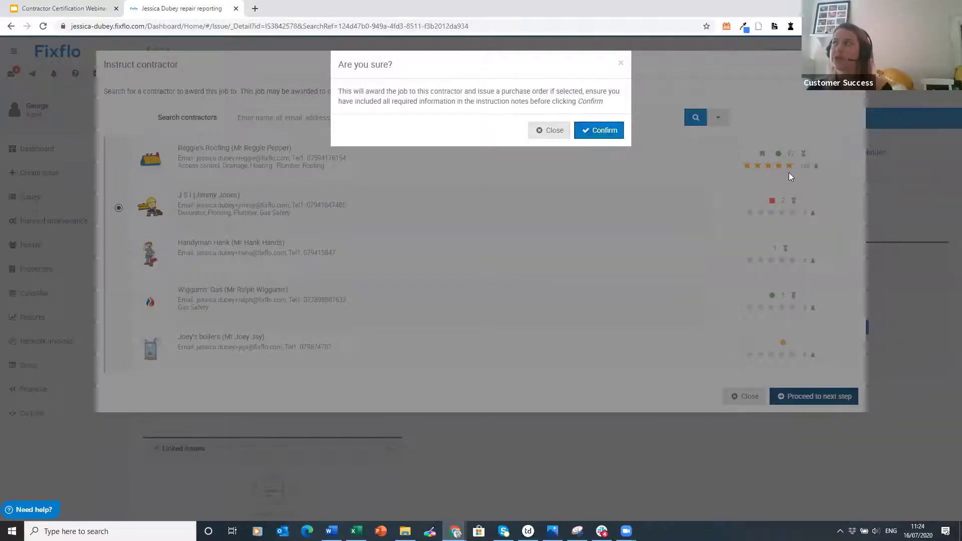
pyautogui.click(616, 131)
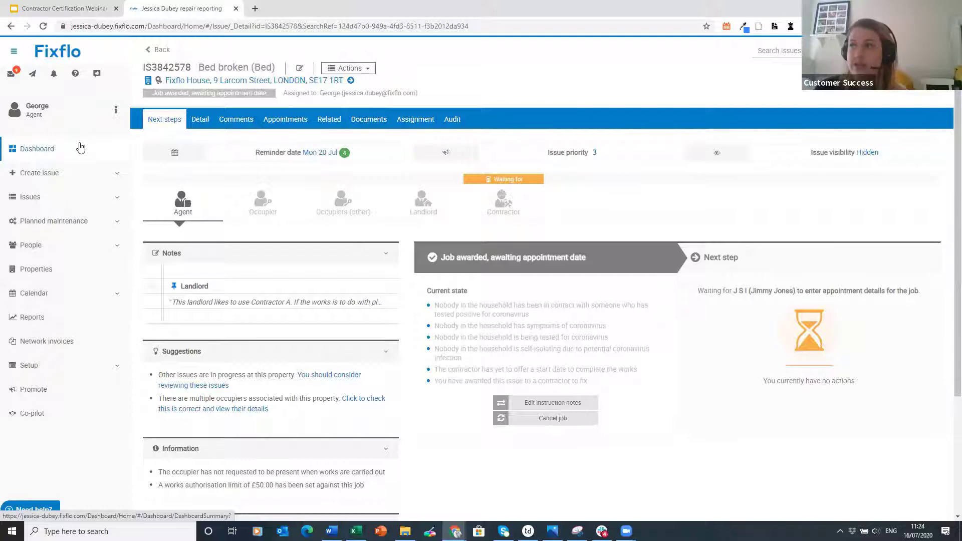
pyautogui.click(87, 243)
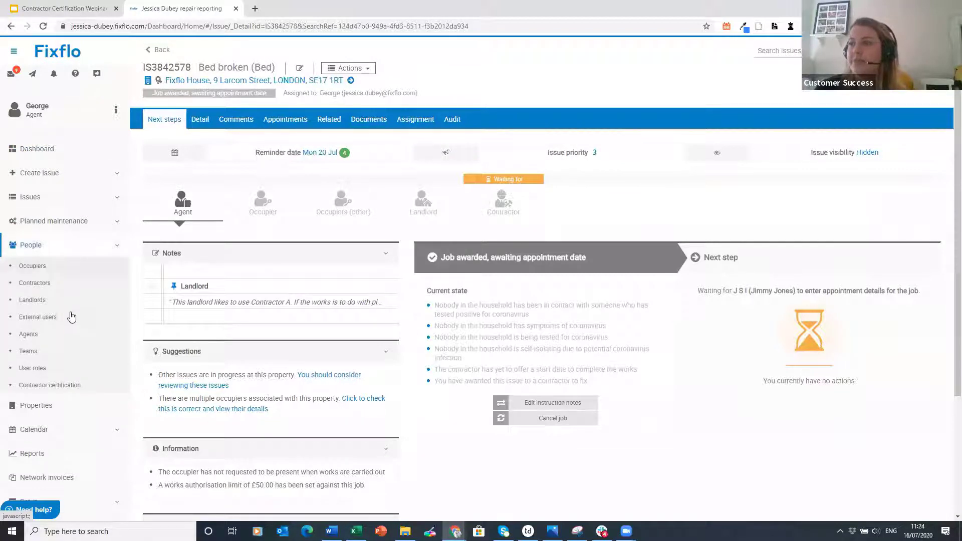
# - Open Handyman Hank from the Contractors list and view his Certification tab
pyautogui.click(68, 288)
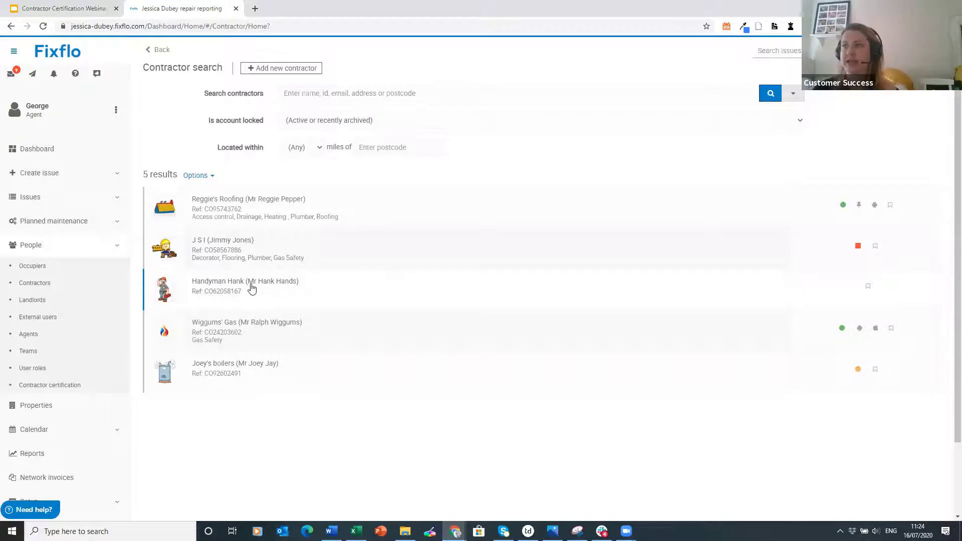
pyautogui.click(245, 288)
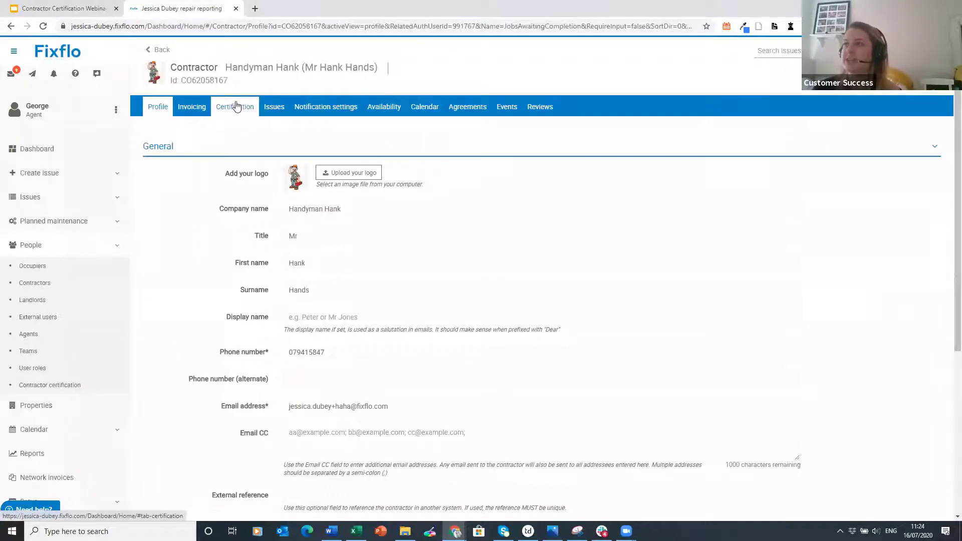
pyautogui.click(236, 106)
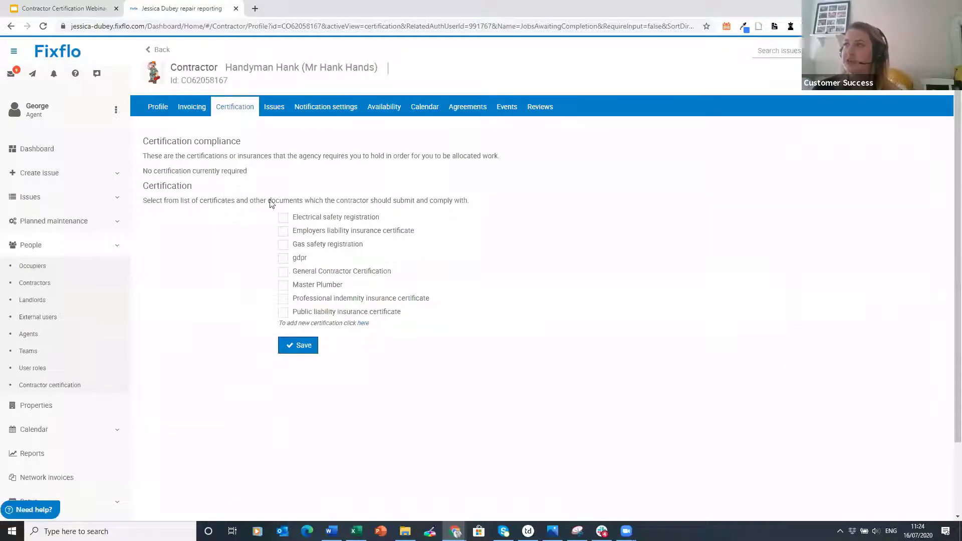
# - Require a Gas safety registration for Handyman Hank and save it
pyautogui.click(336, 244)
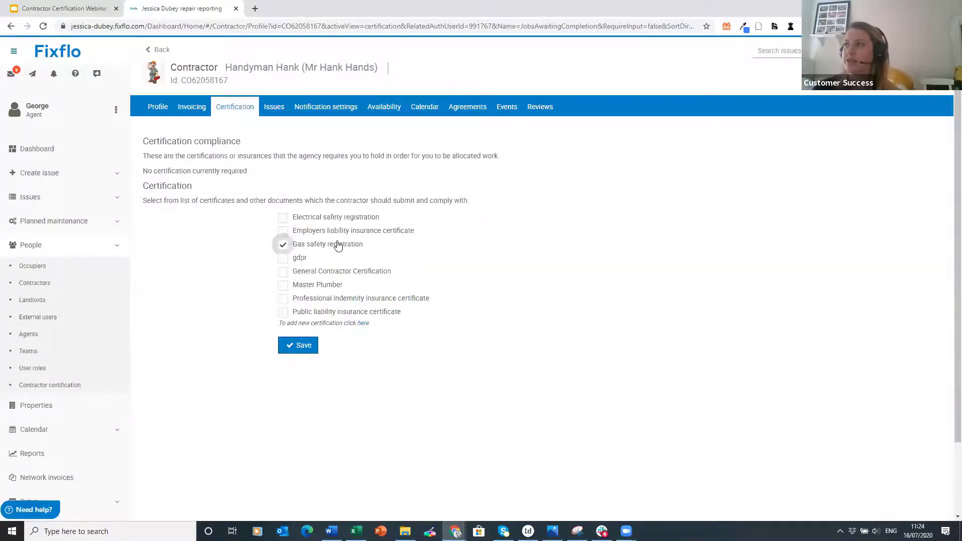
pyautogui.click(301, 345)
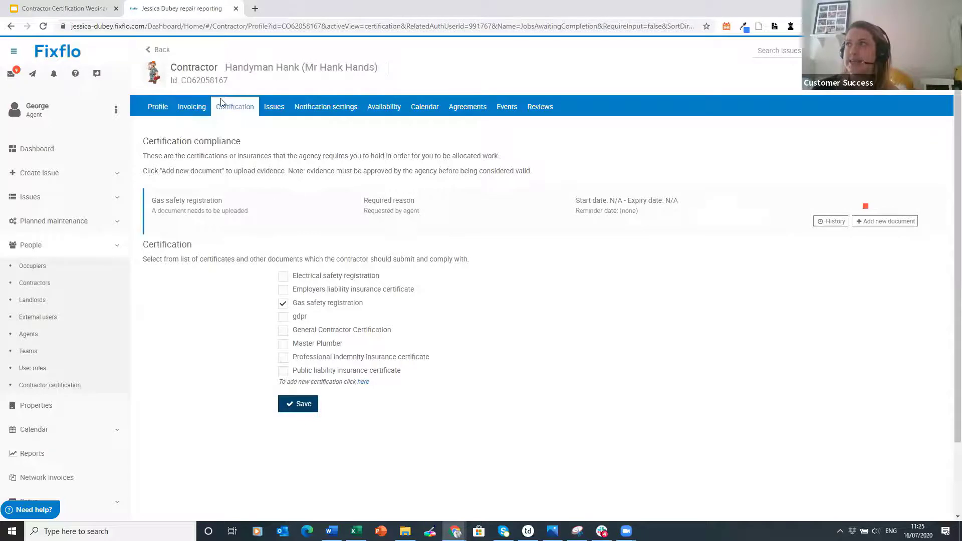
pyautogui.click(115, 110)
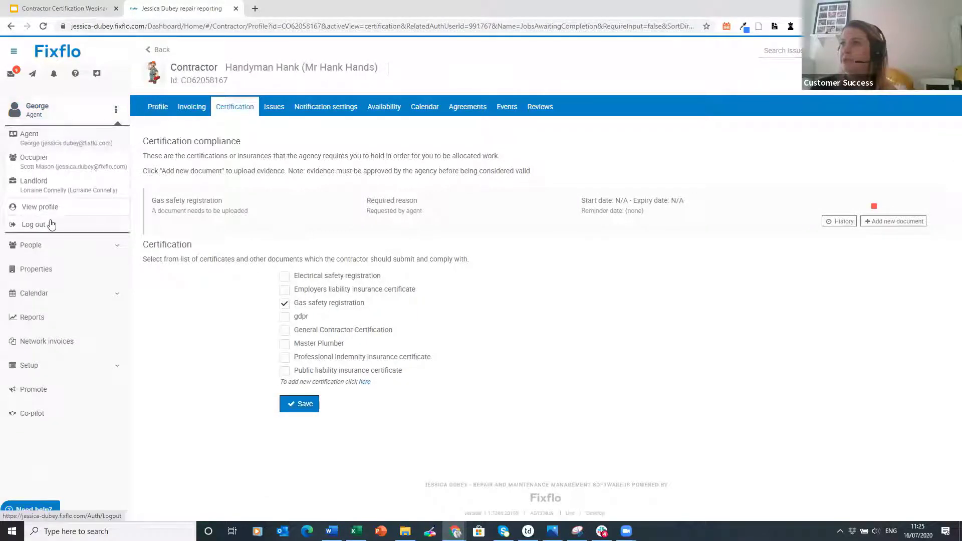
# - Log out and try signing in as the contractor using an email alias and re-entered password
pyautogui.click(85, 225)
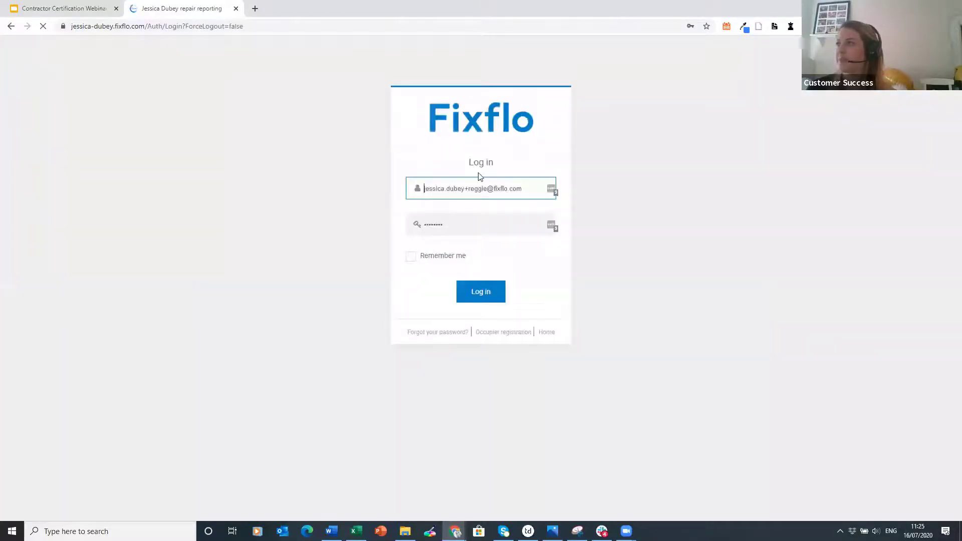
pyautogui.click(476, 188)
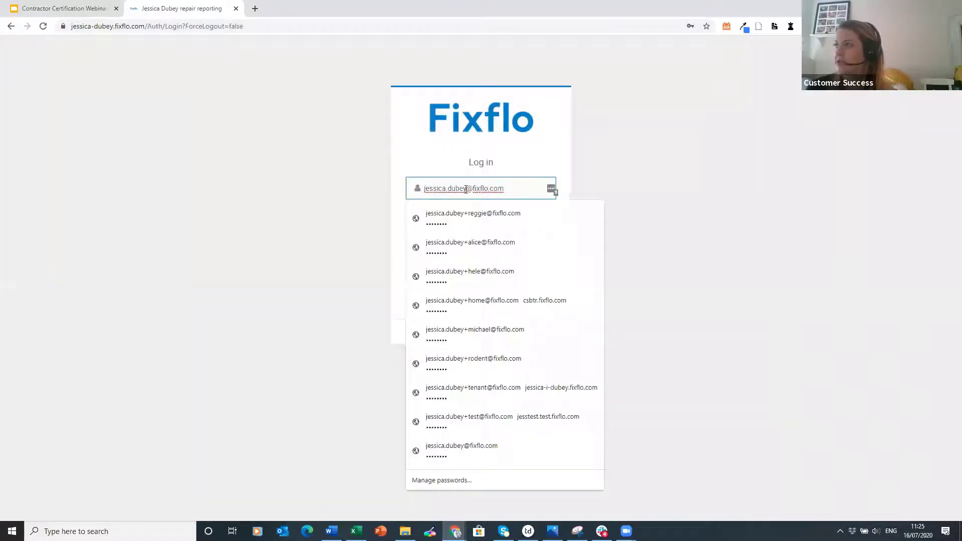
pyautogui.write('+haha')
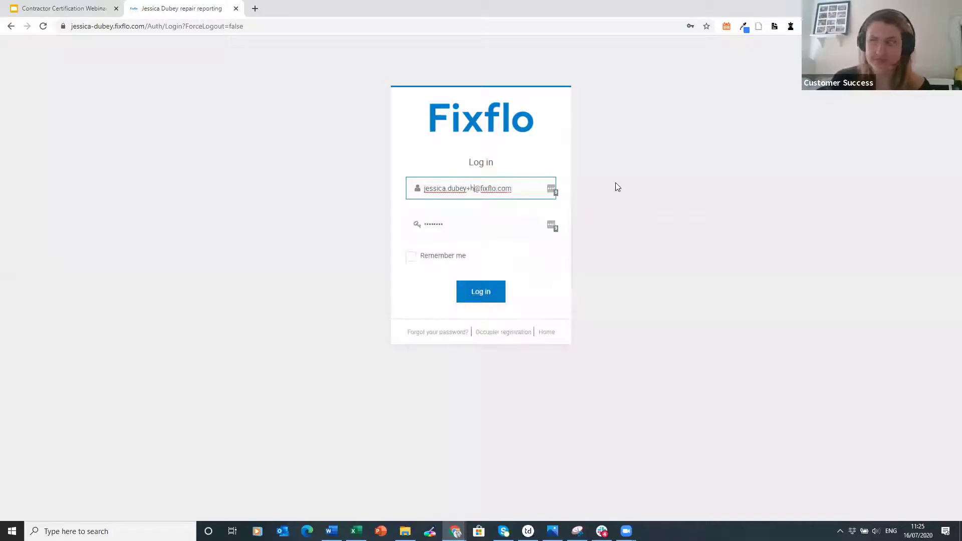
pyautogui.click(498, 292)
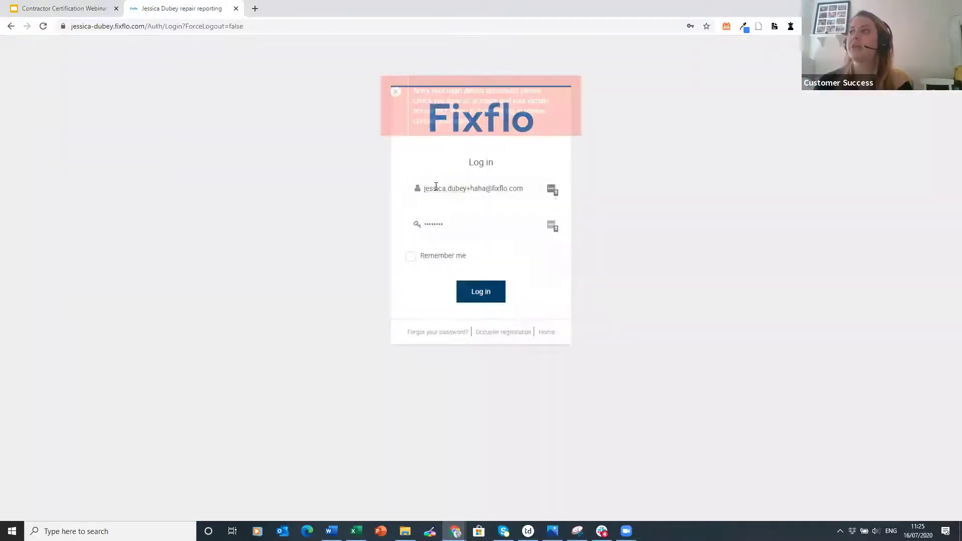
pyautogui.click(435, 224)
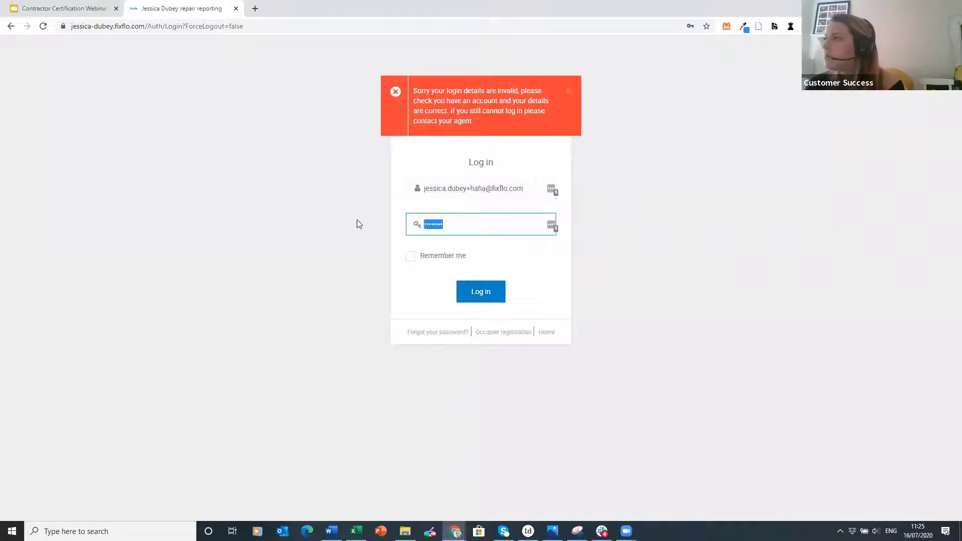
pyautogui.hotkey('ctrl', 'a')
pyautogui.write('pass123')
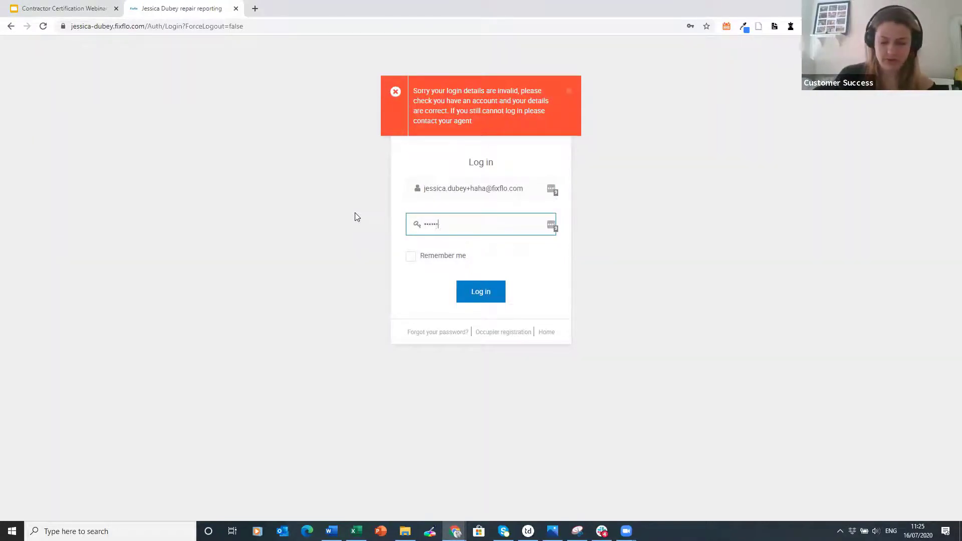
pyautogui.press('Return')
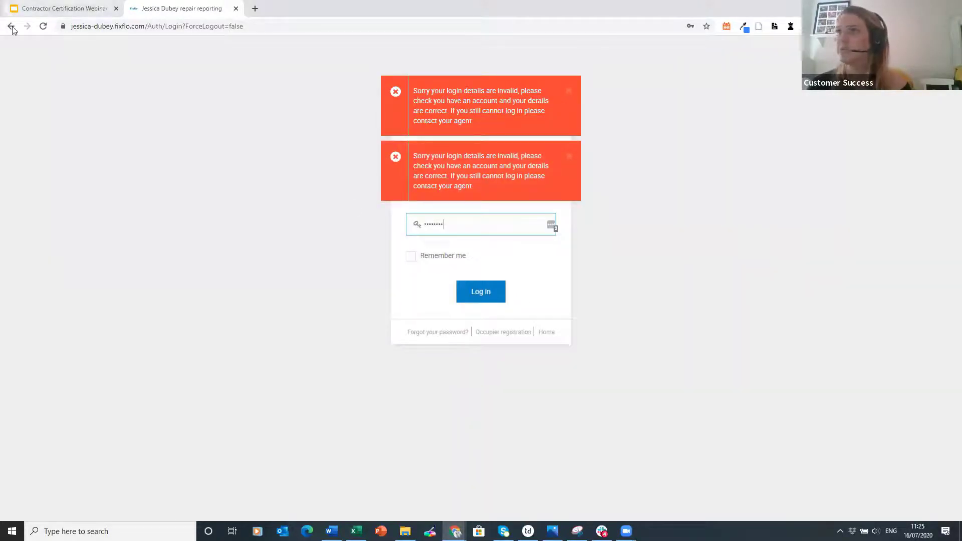
# - Go back from the failed login and sign in again as the agent
pyautogui.click(12, 26)
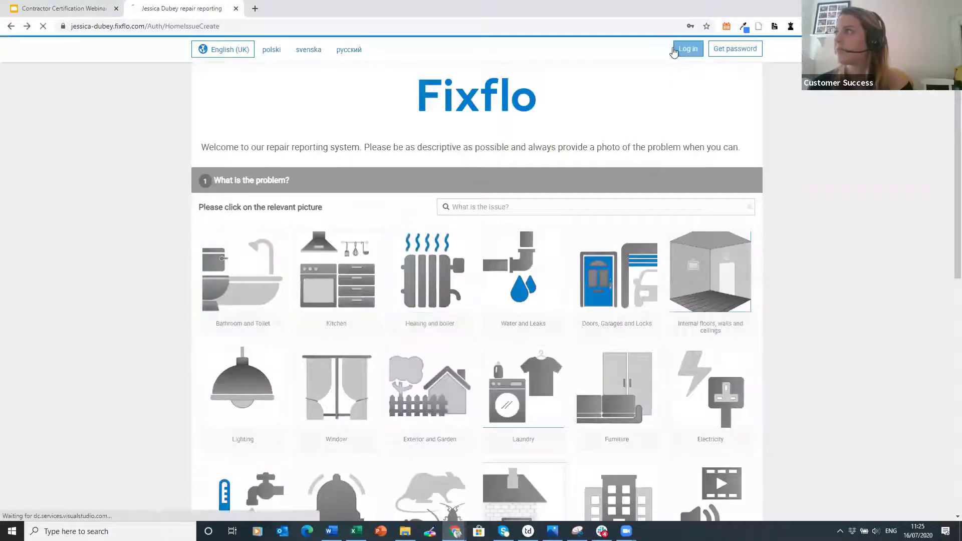
pyautogui.click(687, 48)
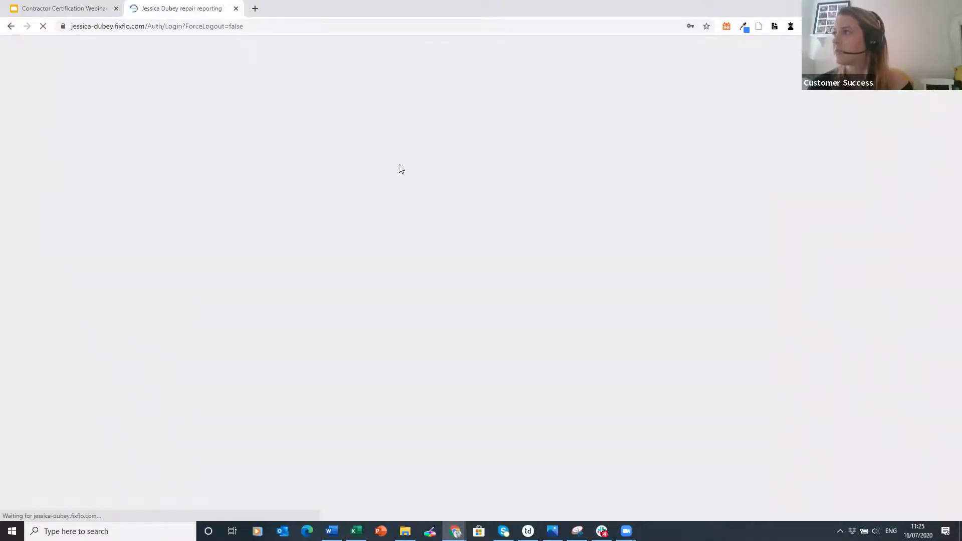
pyautogui.click(481, 291)
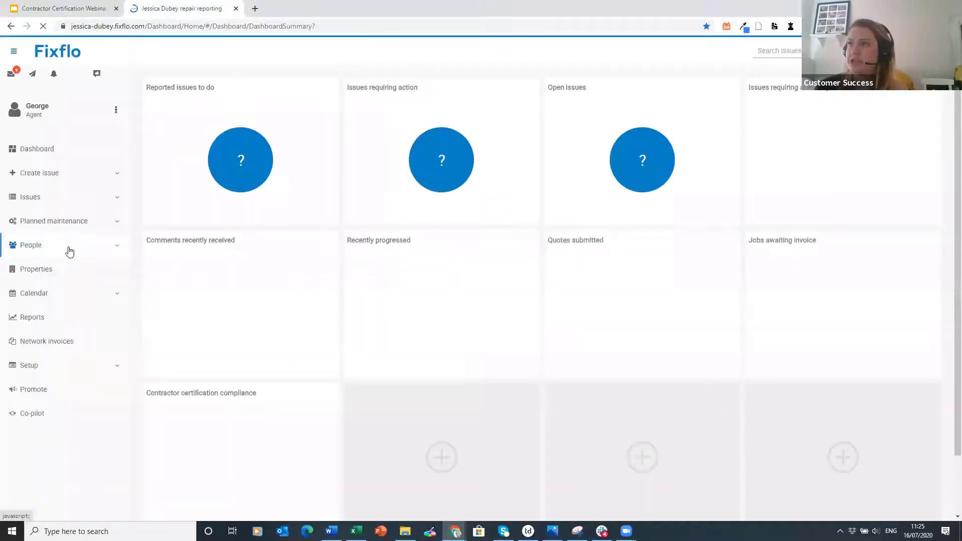
# - Open Reggie's Roofing's contractor profile at its Certification tab
pyautogui.click(69, 251)
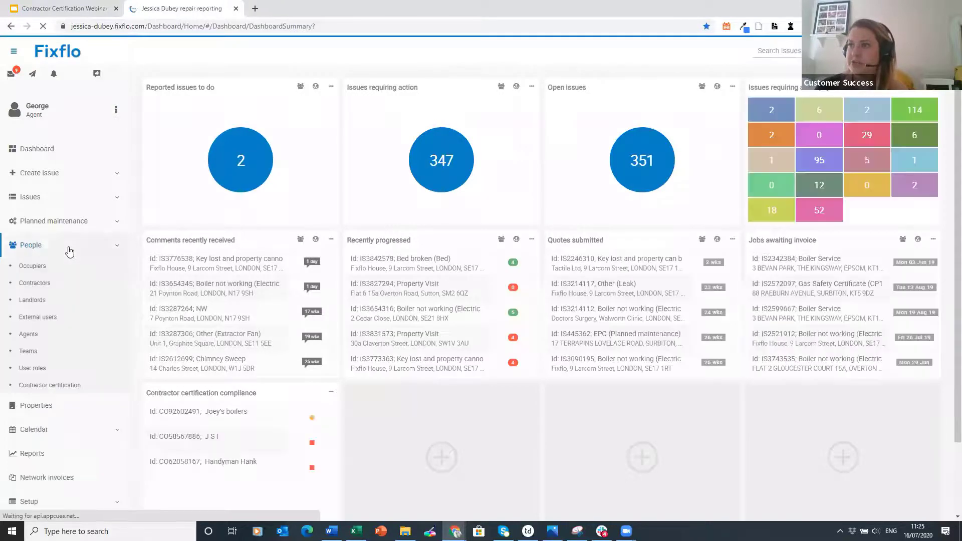
pyautogui.click(69, 290)
pyautogui.click(334, 199)
pyautogui.click(222, 109)
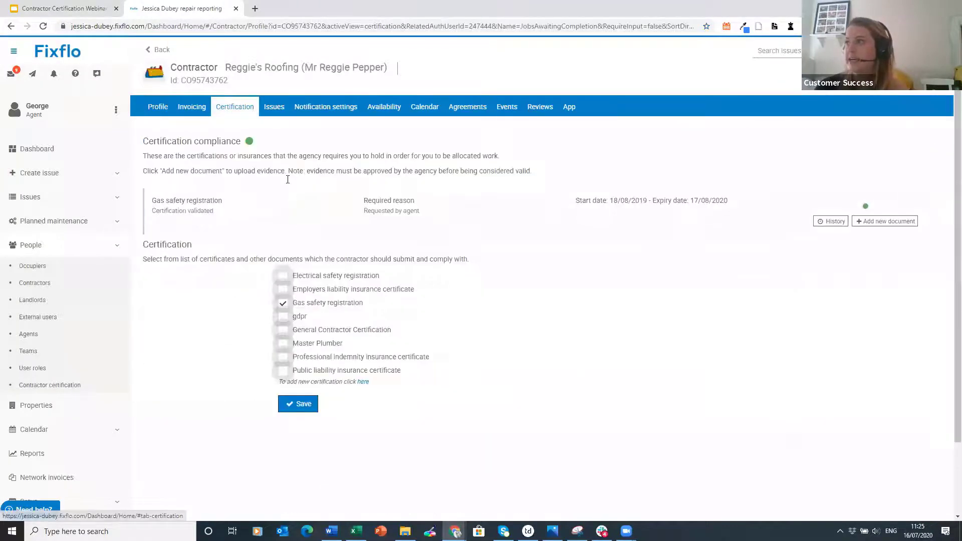
# - Add Electrical safety registration as a required certification and save
pyautogui.click(325, 277)
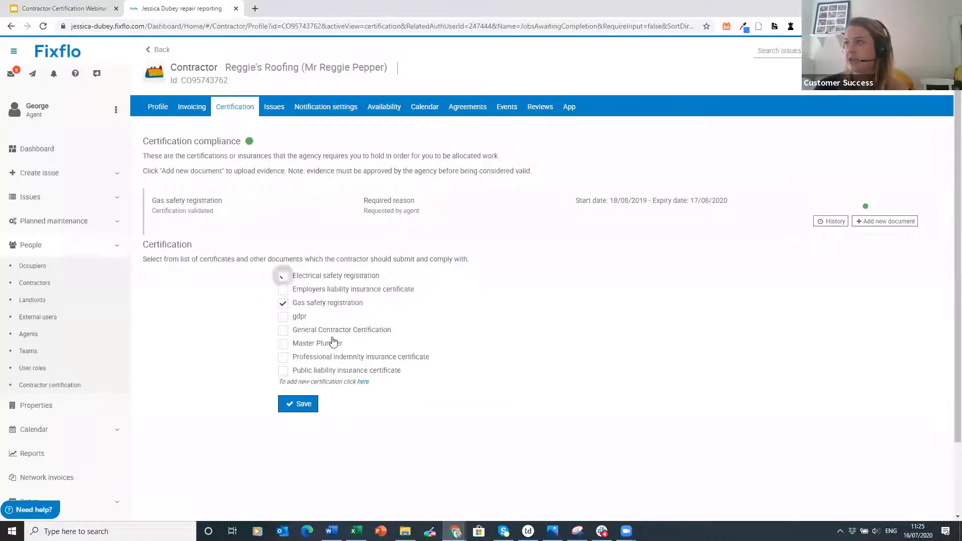
pyautogui.click(305, 408)
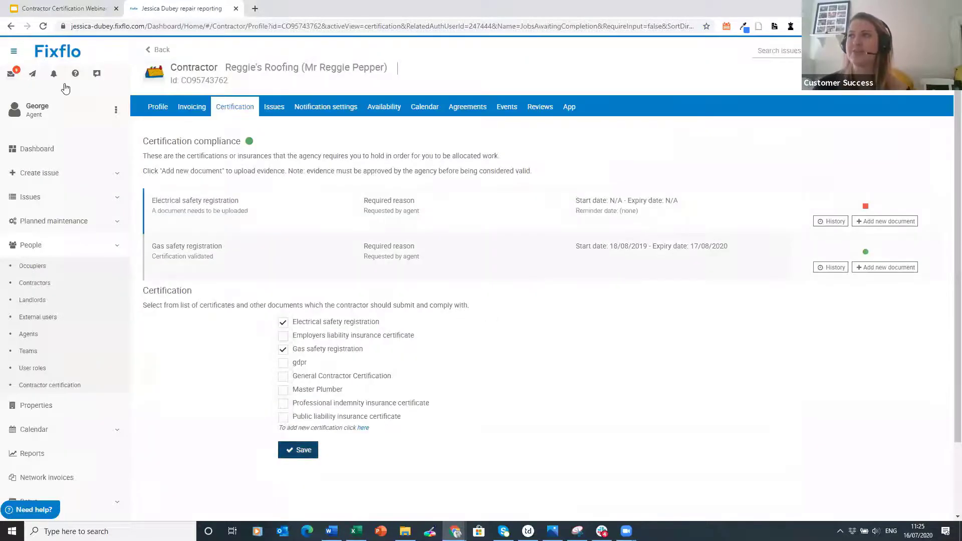
pyautogui.click(82, 111)
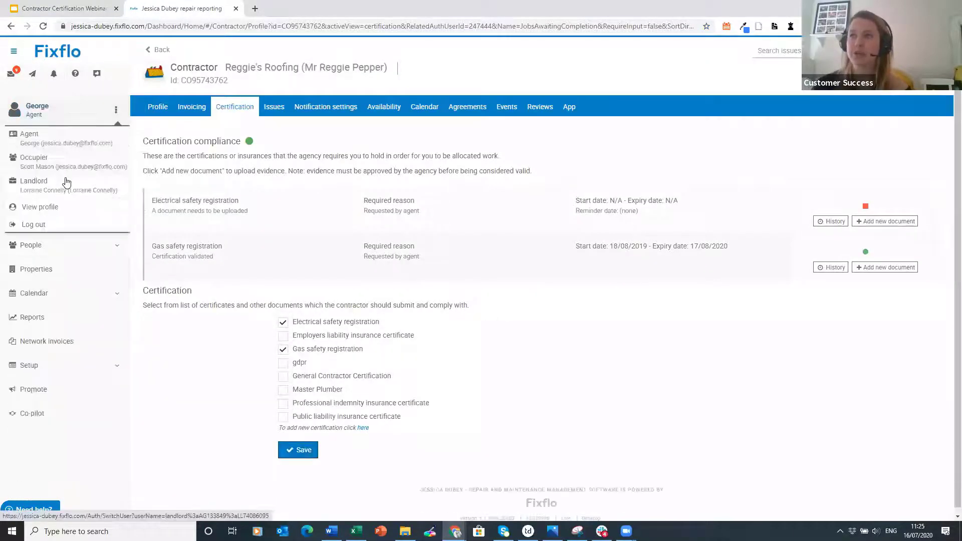
# - Log out of the agent account and sign in as the roofing contractor via its email alias
pyautogui.click(60, 225)
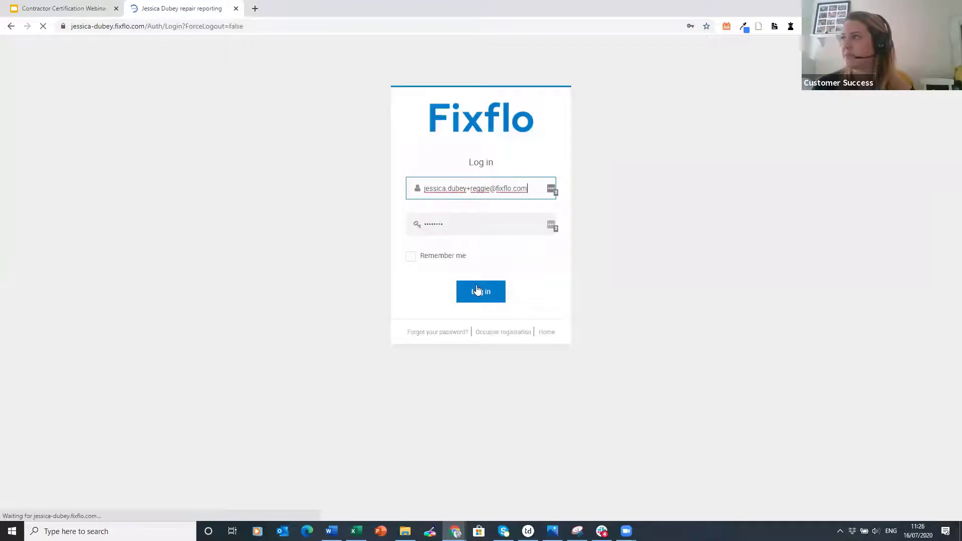
pyautogui.click(469, 189)
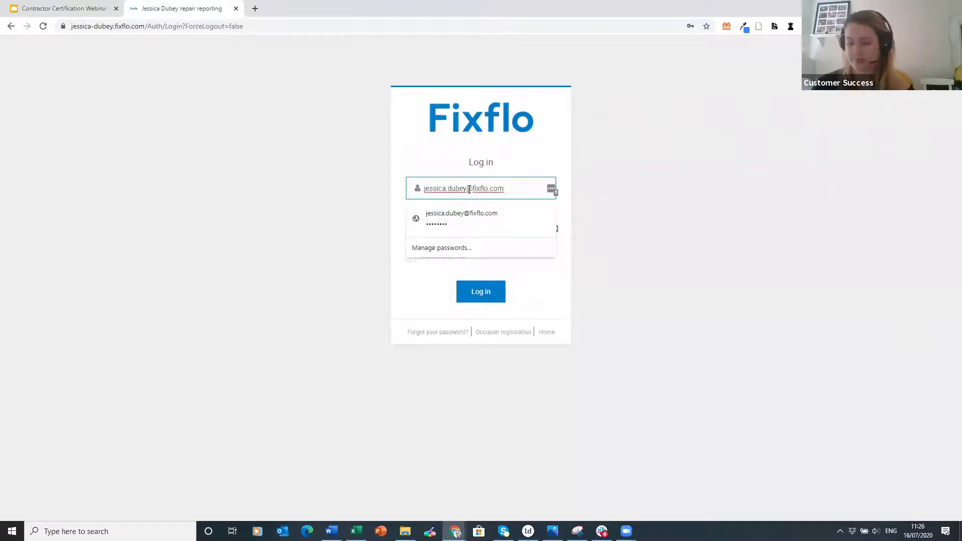
pyautogui.write('+reggie')
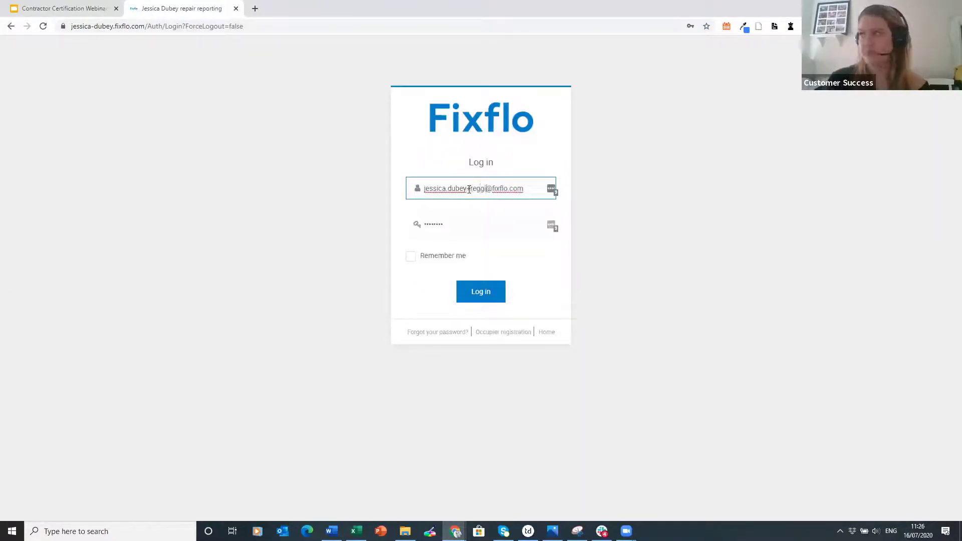
pyautogui.click(480, 300)
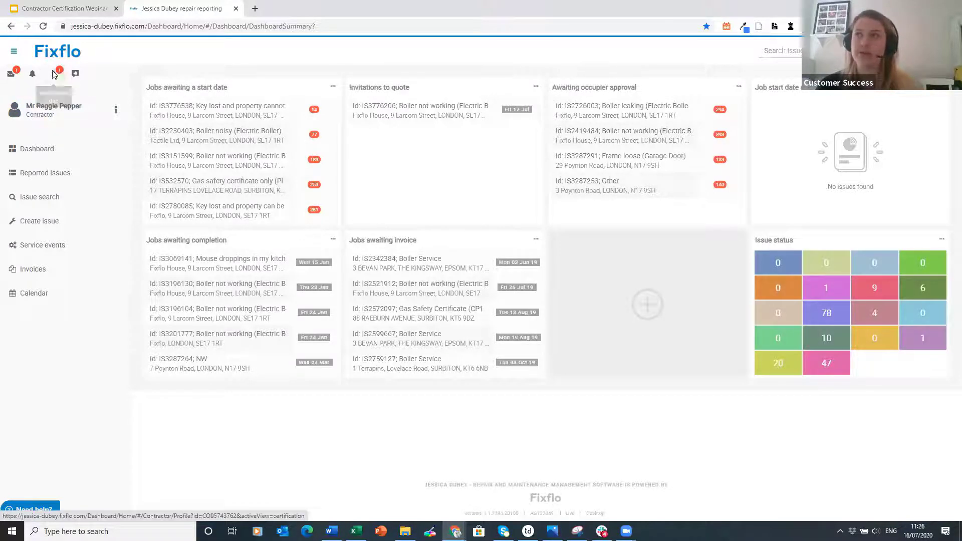
# - From the contractor's own profile Certification tab, start adding a document for Electrical safety registration
pyautogui.click(116, 110)
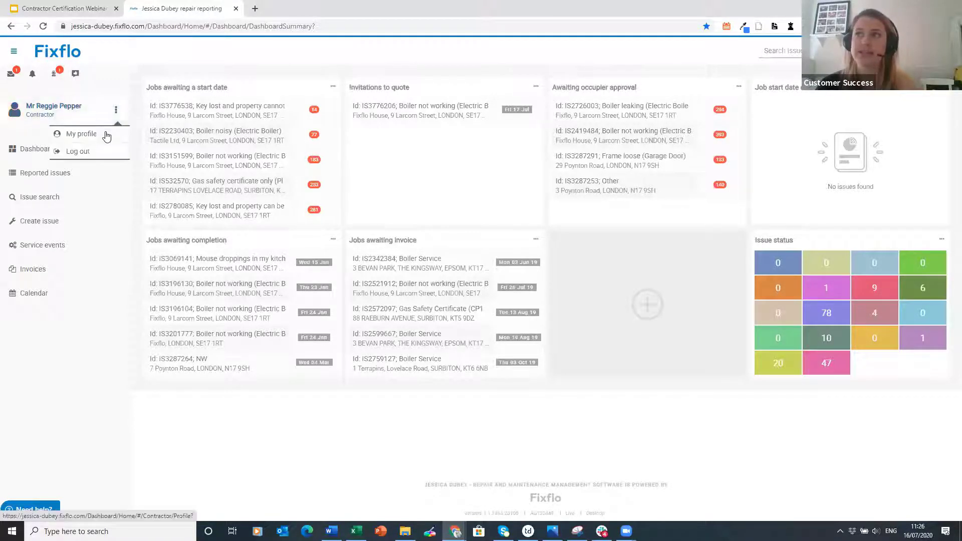
pyautogui.click(106, 135)
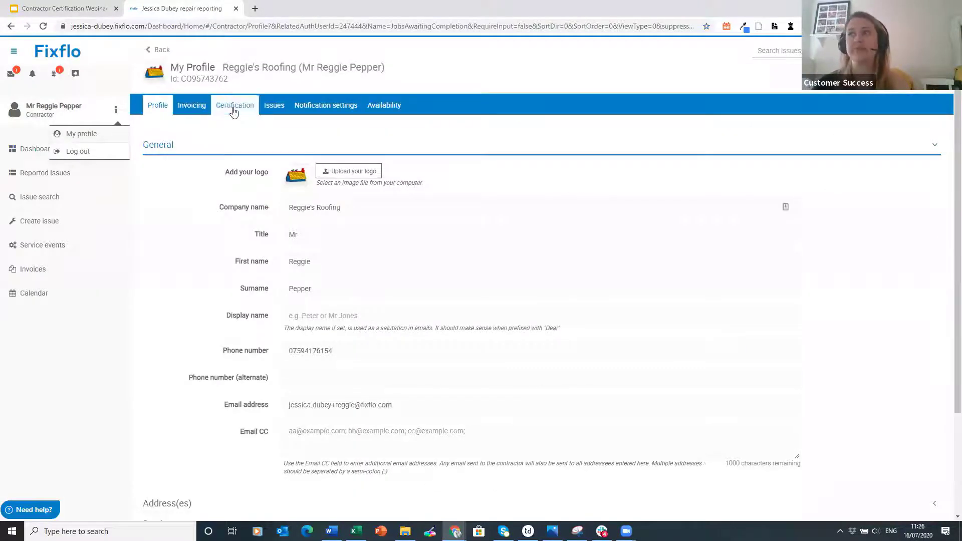
pyautogui.click(233, 111)
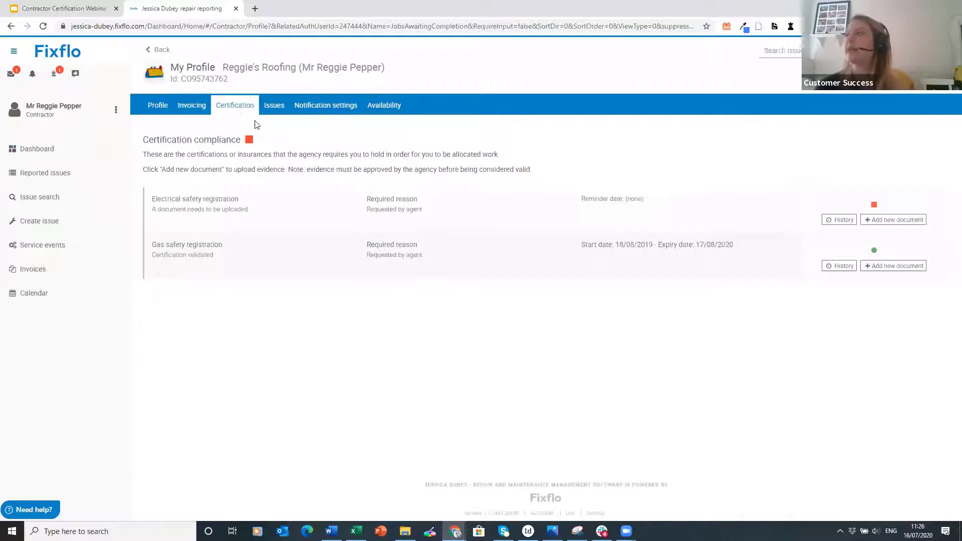
pyautogui.moveTo(881, 257)
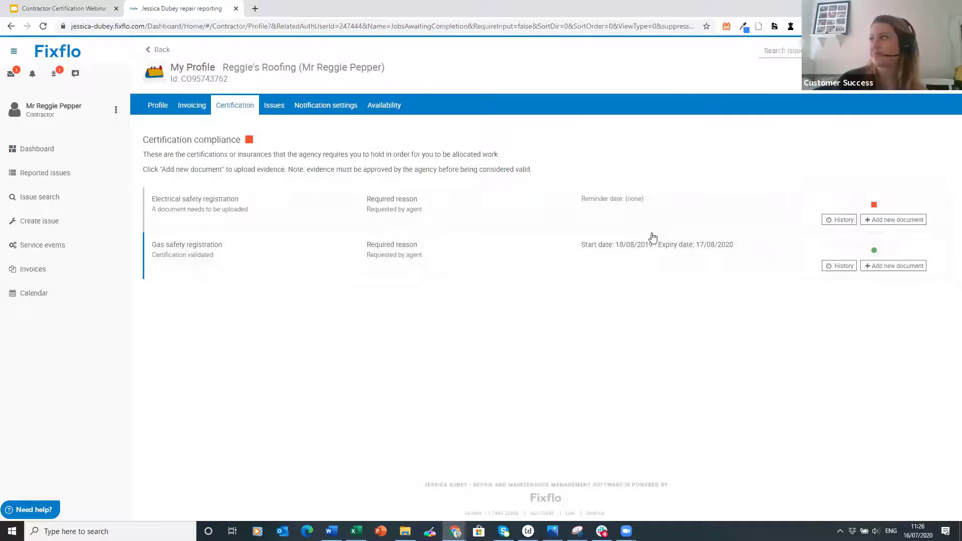
pyautogui.click(895, 222)
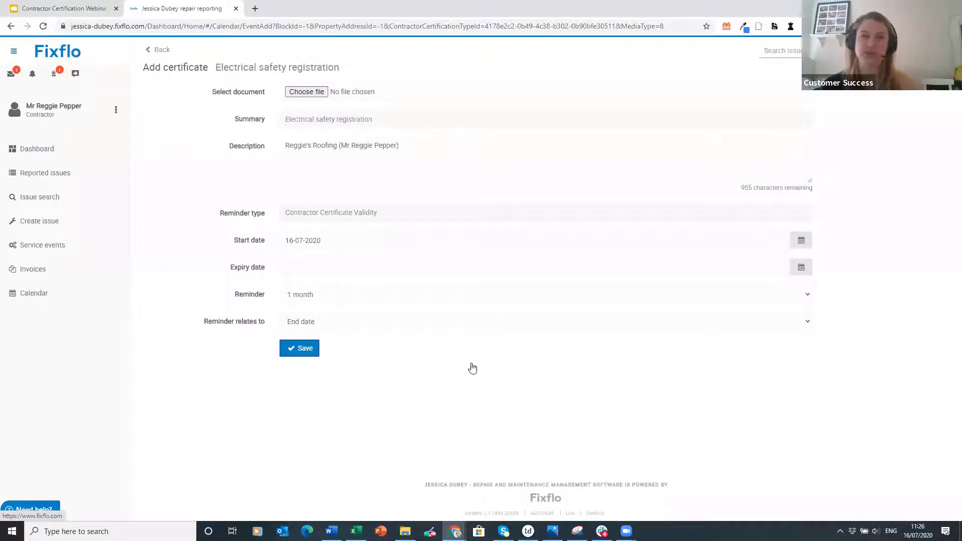
# - Attach the Gas safety registration image as the certificate file
pyautogui.click(306, 93)
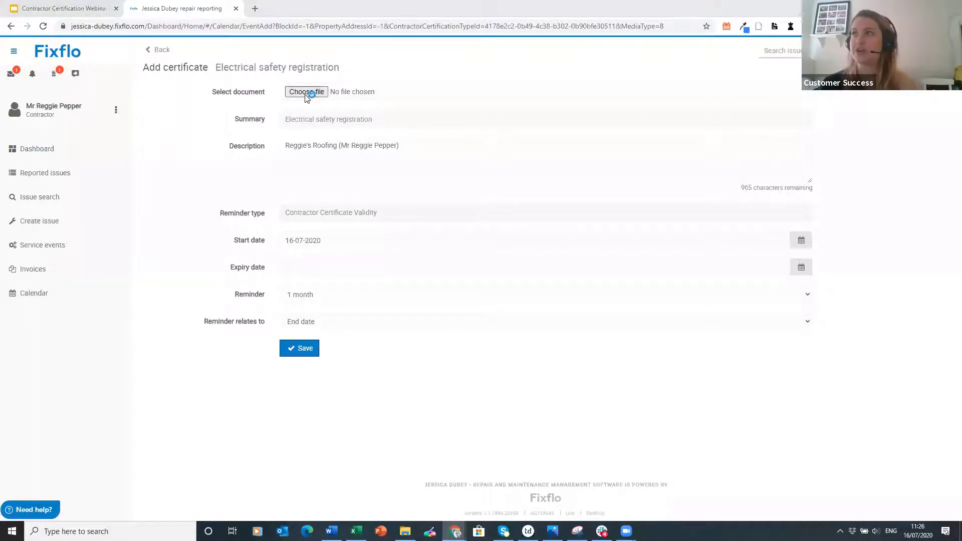
pyautogui.click(133, 79)
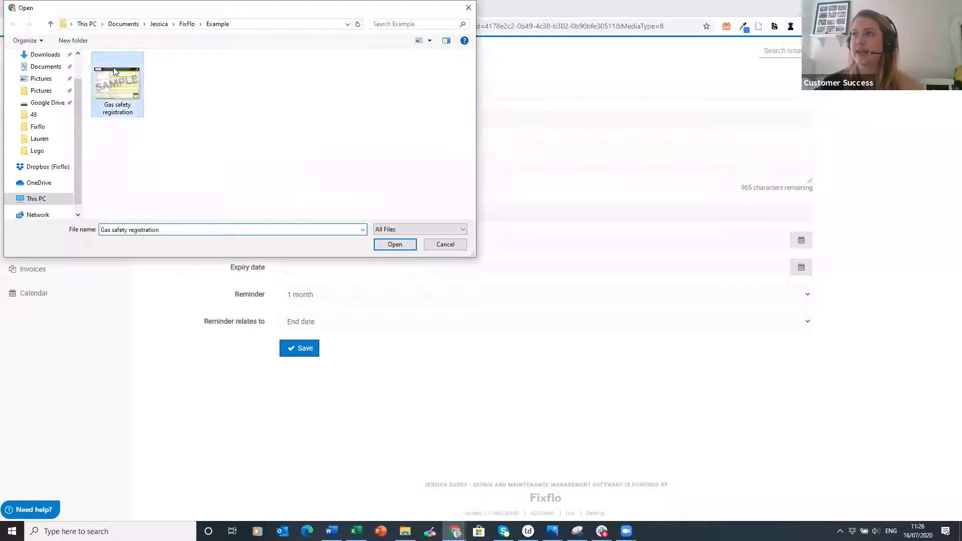
pyautogui.click(393, 245)
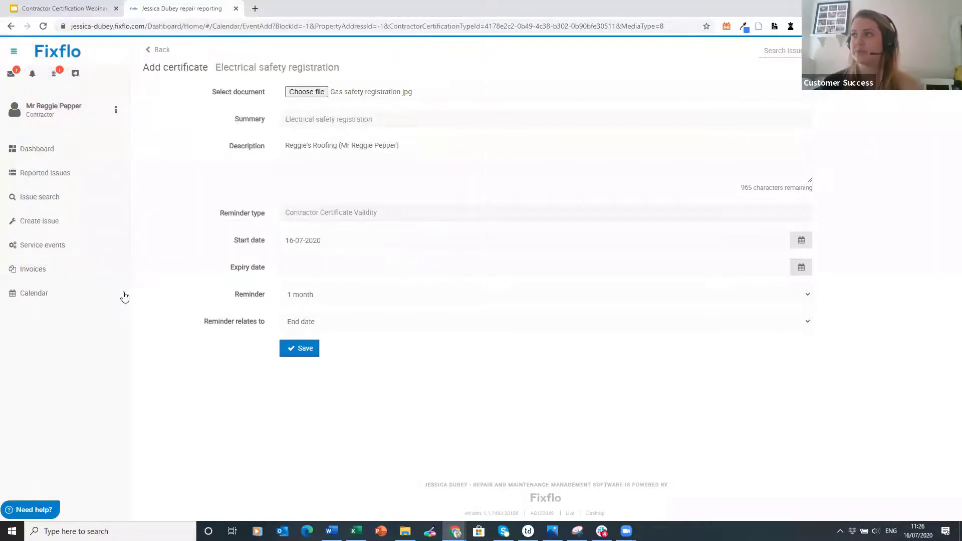
# - Set expiry to 15 July 2021, save the certificate, and sign out of the contractor account
pyautogui.click(334, 267)
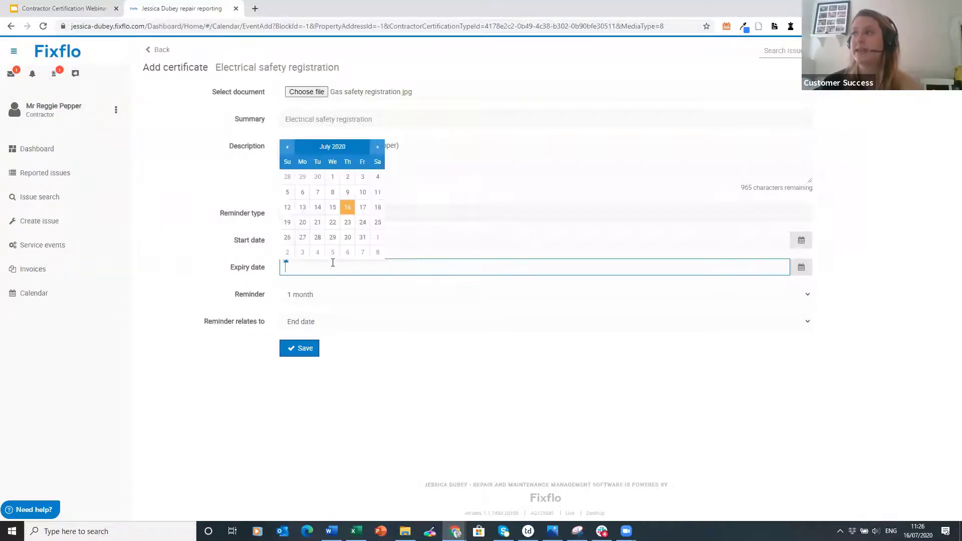
pyautogui.click(255, 235)
pyautogui.click(302, 257)
pyautogui.click(344, 148)
pyautogui.click(343, 172)
pyautogui.click(347, 202)
pyautogui.click(343, 222)
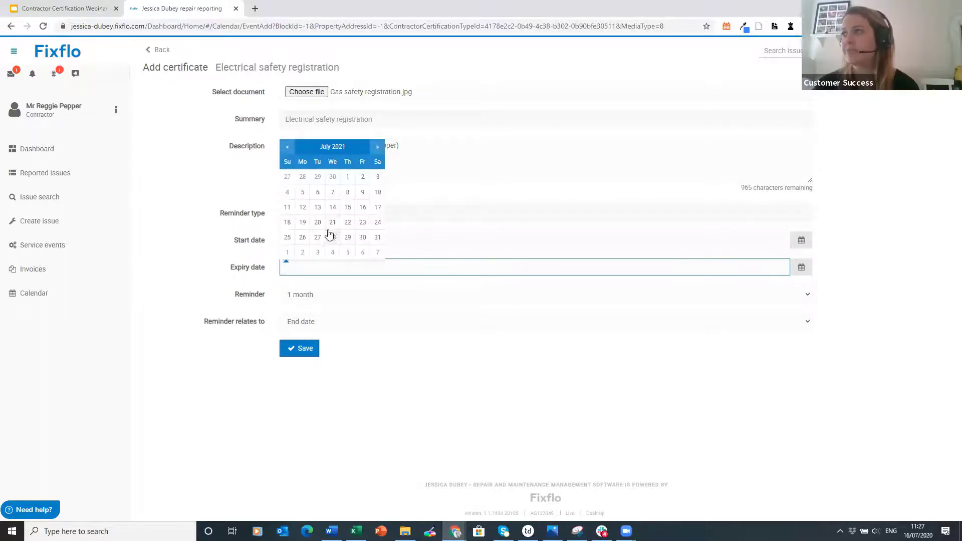
pyautogui.click(347, 206)
pyautogui.click(301, 349)
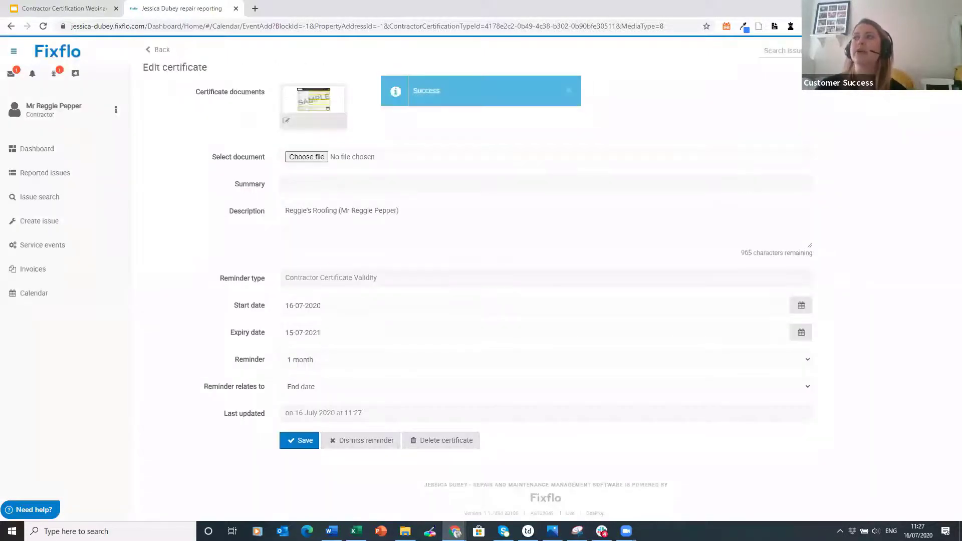
pyautogui.click(77, 108)
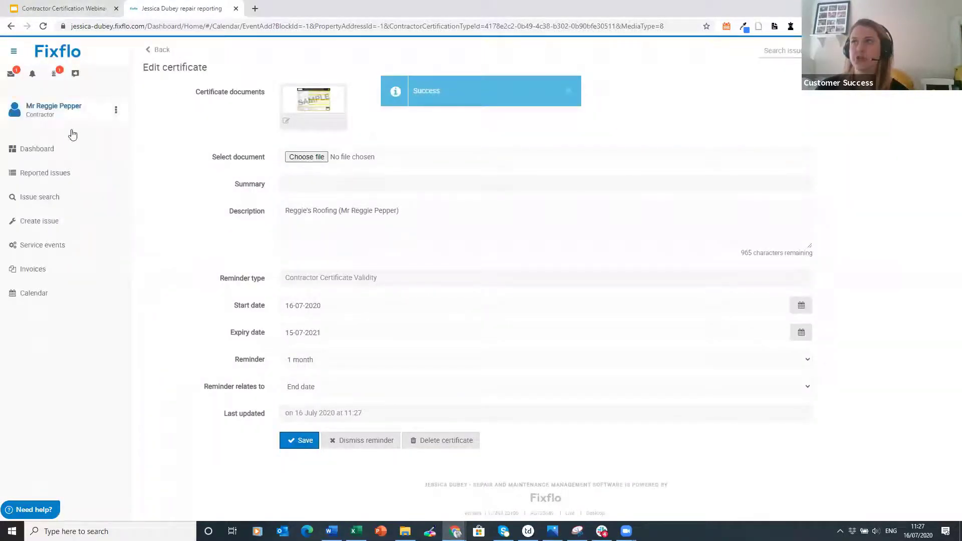
pyautogui.click(86, 154)
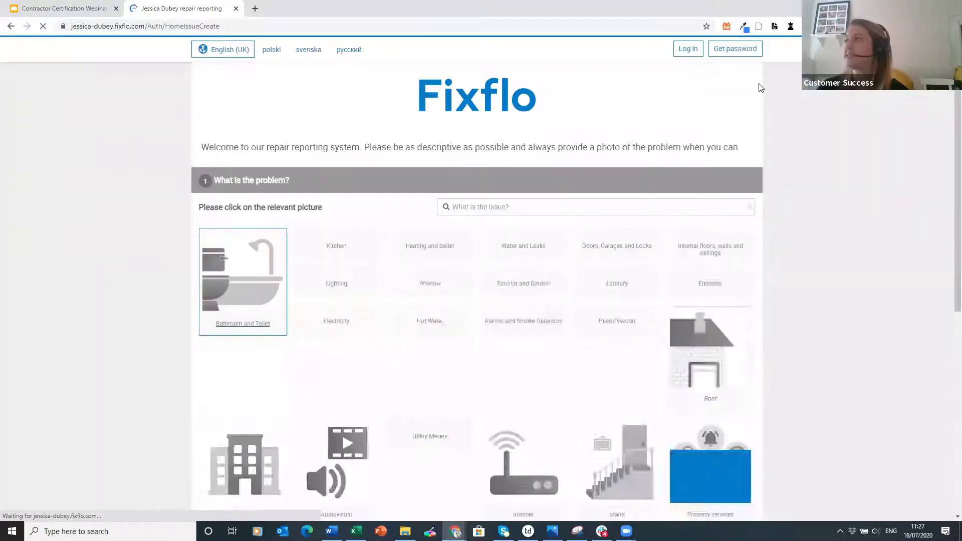
# - Sign back in with the agent's account and scroll to the dashboard's compliance panel
pyautogui.click(688, 48)
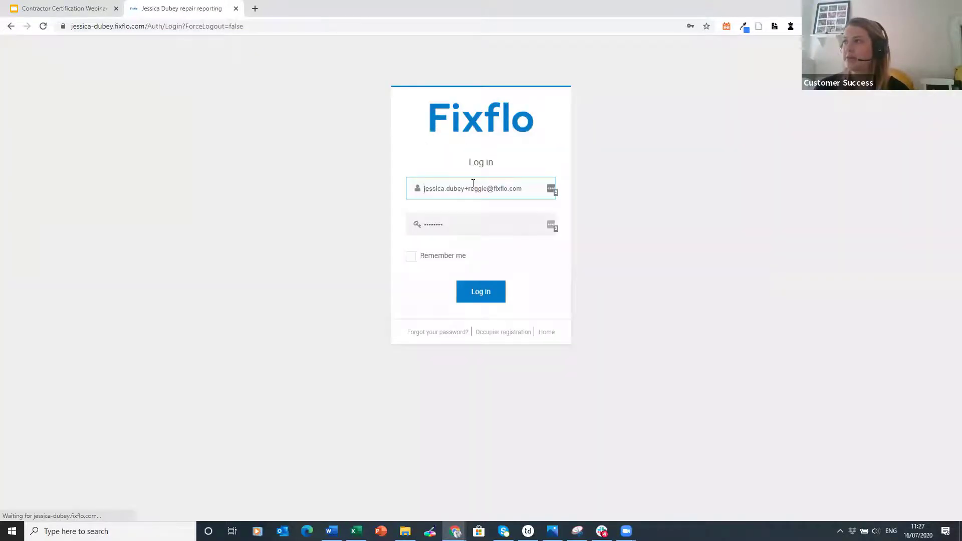
pyautogui.click(485, 295)
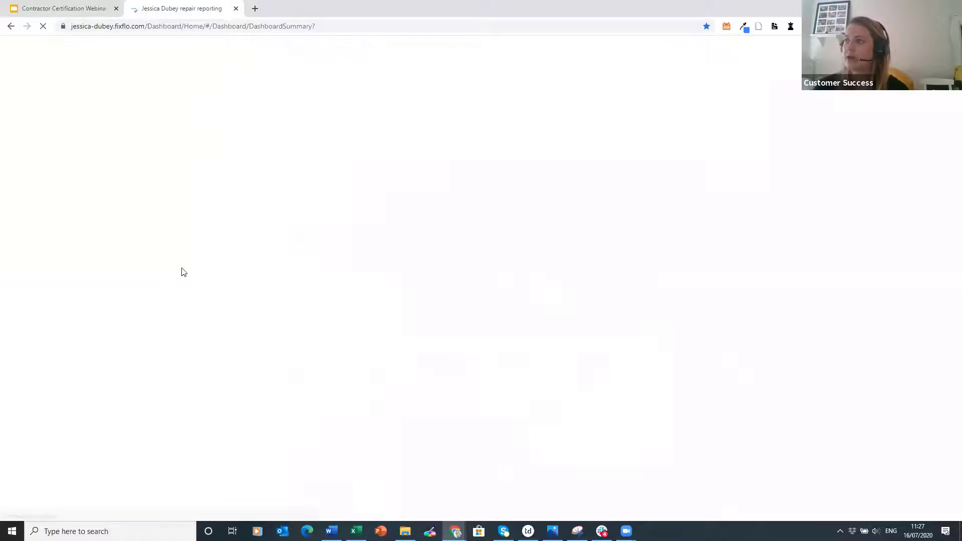
pyautogui.scroll(-2, 259, 299)
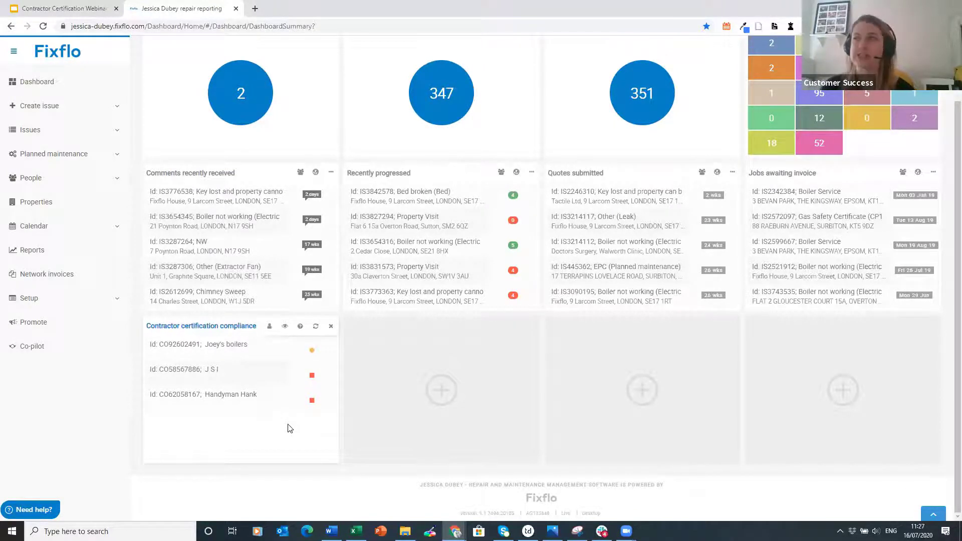
# - List all five contractors under People > Contractors
pyautogui.click(84, 174)
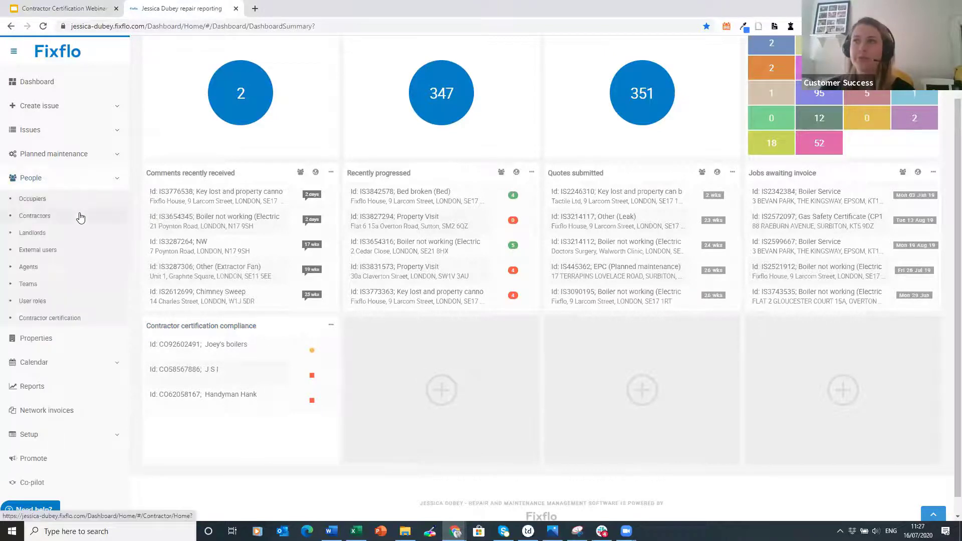
pyautogui.click(80, 216)
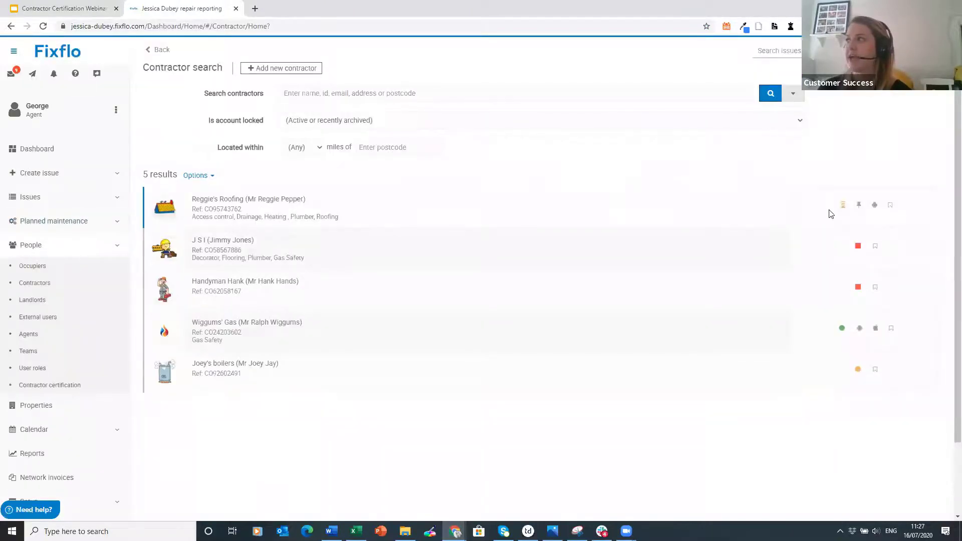
pyautogui.moveTo(842, 212)
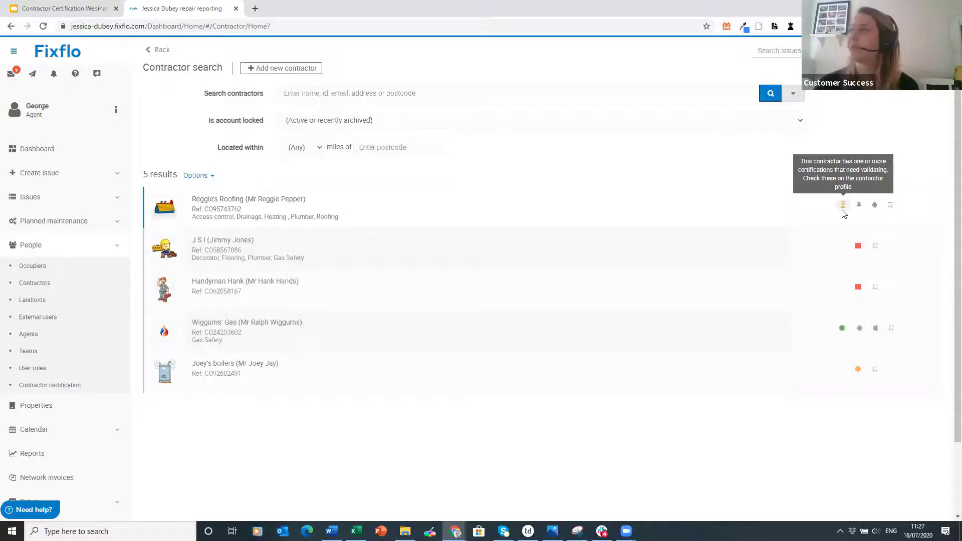
# - Open Reggie's Roofing's pending Electrical safety registration certificate, mark it valid and save
pyautogui.click(449, 217)
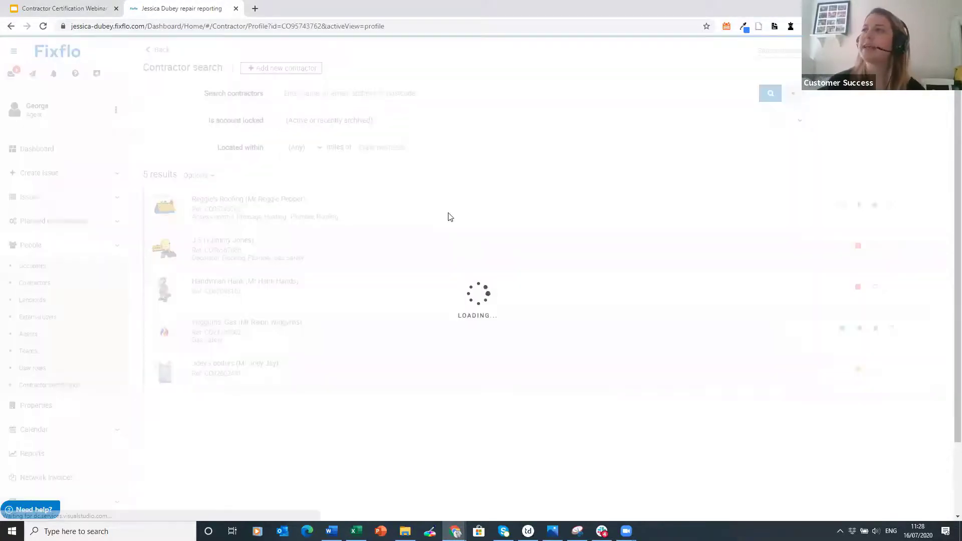
pyautogui.click(225, 107)
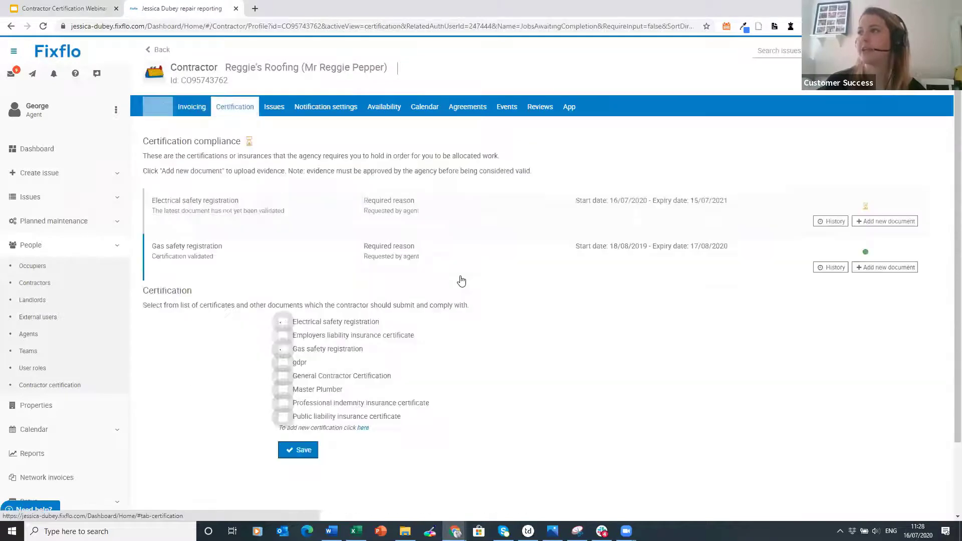
pyautogui.scroll(-1, 454, 271)
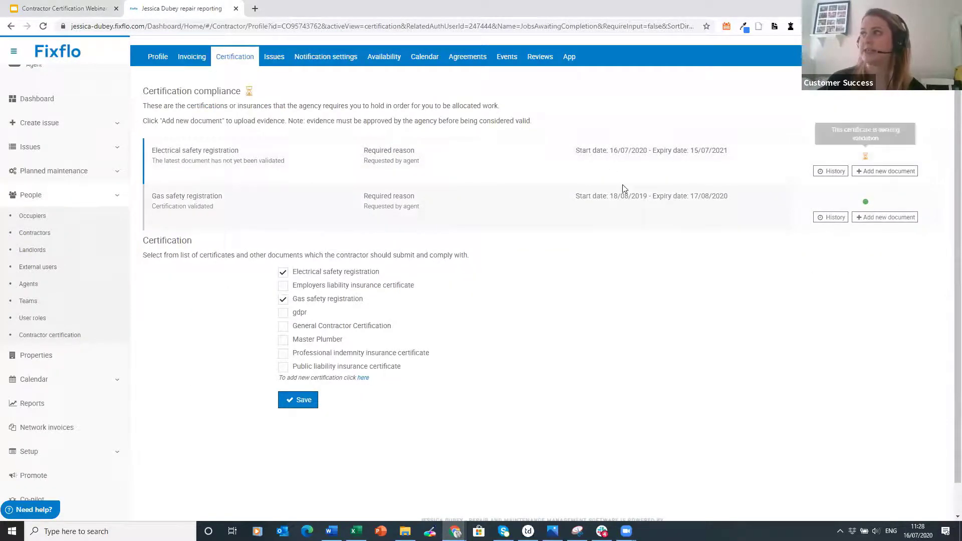
pyautogui.click(530, 159)
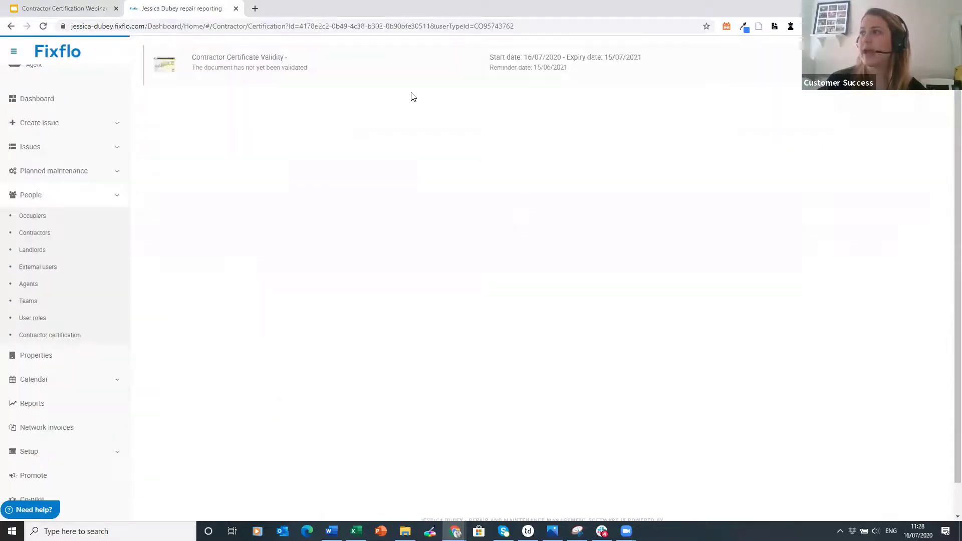
pyautogui.click(399, 119)
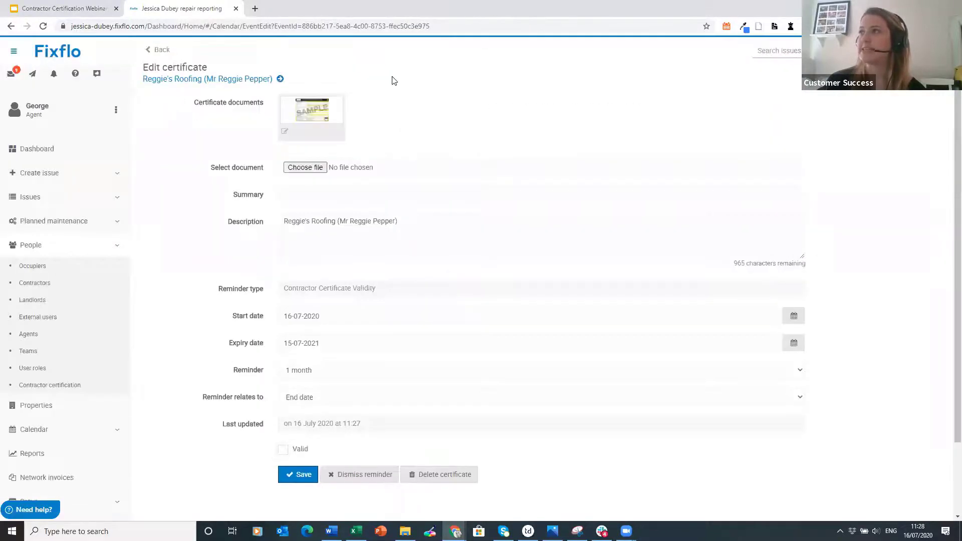
pyautogui.scroll(-1, 432, 353)
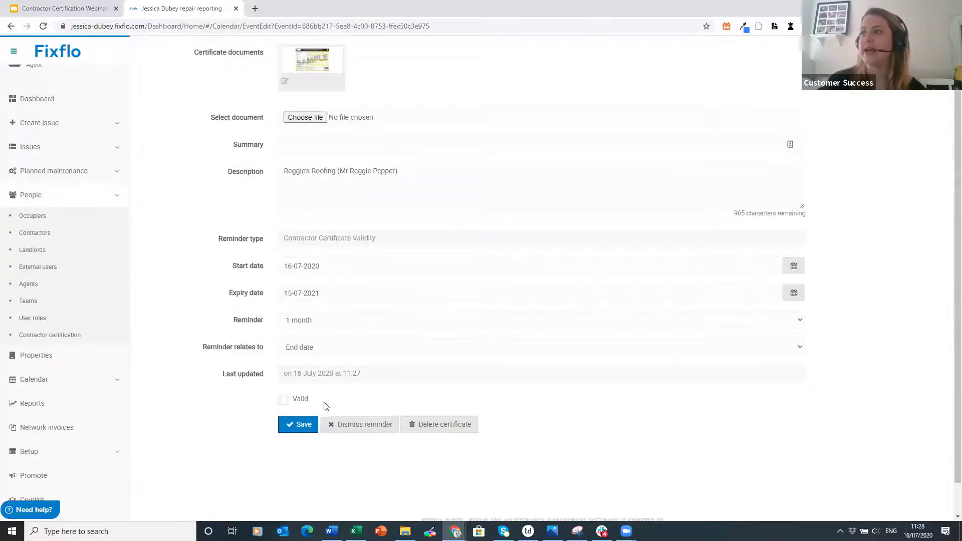
pyautogui.click(300, 401)
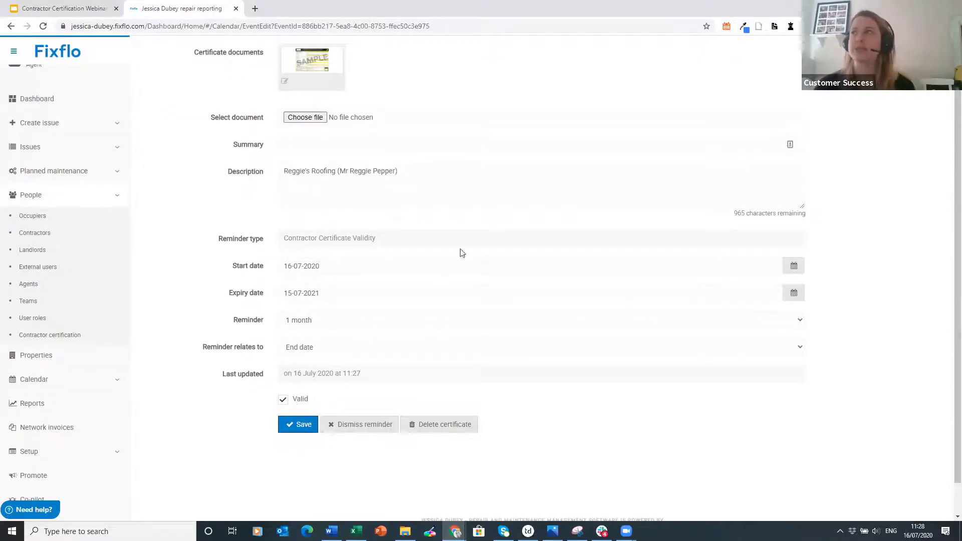
pyautogui.scroll(1, 296, 404)
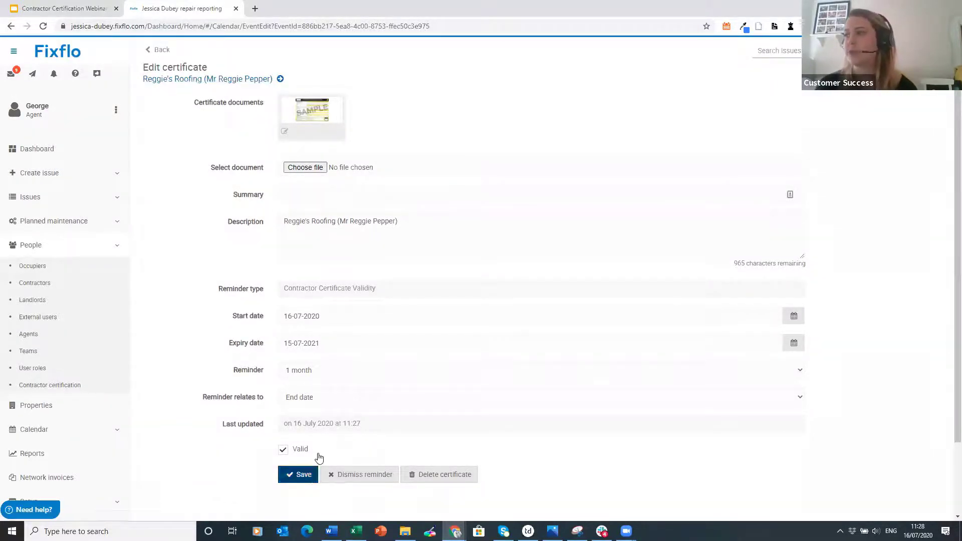
pyautogui.click(300, 474)
# - Set the certificate summary to 'Electrical license' from the Electrical suggestion and save it validated
pyautogui.scroll(-1, 579, 247)
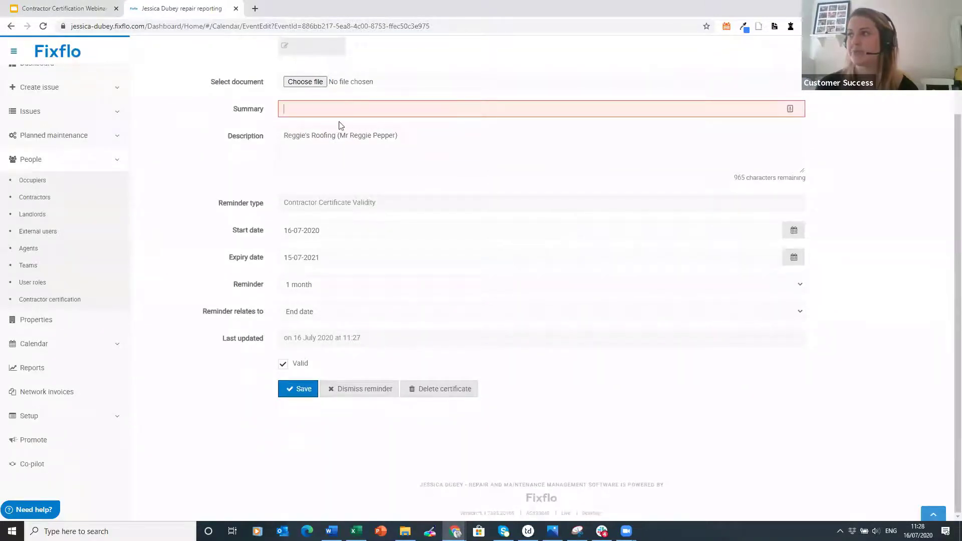
pyautogui.click(308, 112)
pyautogui.write('Gas')
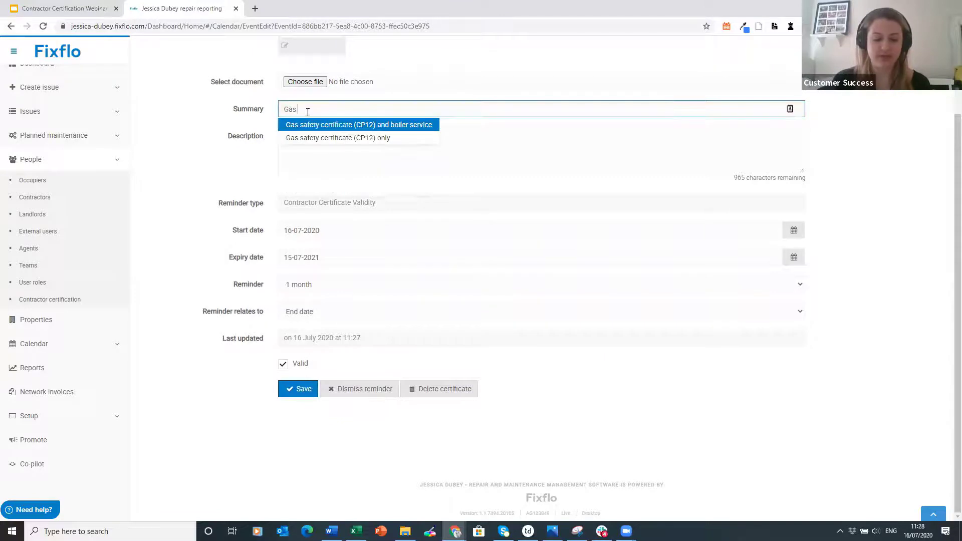
pyautogui.press('BackSpace')
pyautogui.press('BackSpace')
pyautogui.write('Eleect')
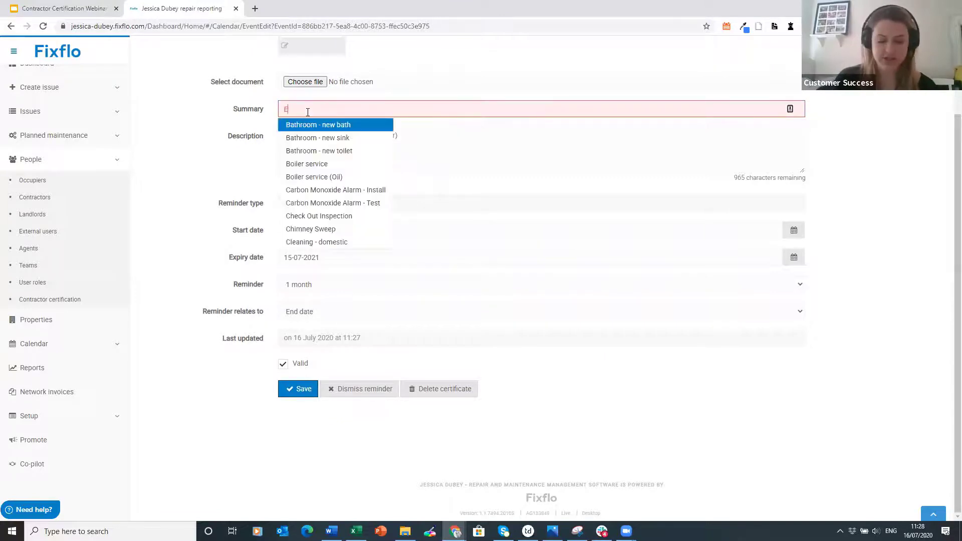
pyautogui.press('BackSpace')
pyautogui.press('BackSpace')
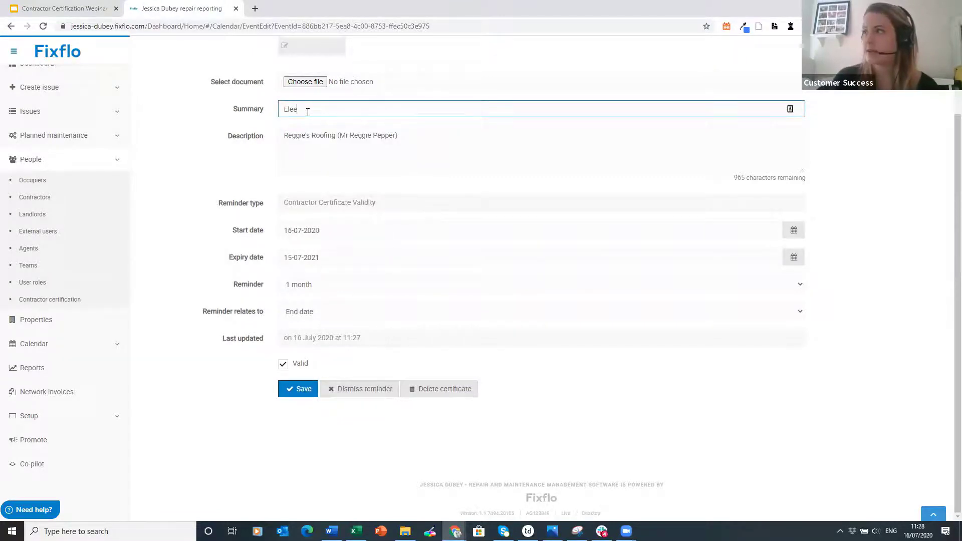
pyautogui.write('cr')
pyautogui.press('BackSpace')
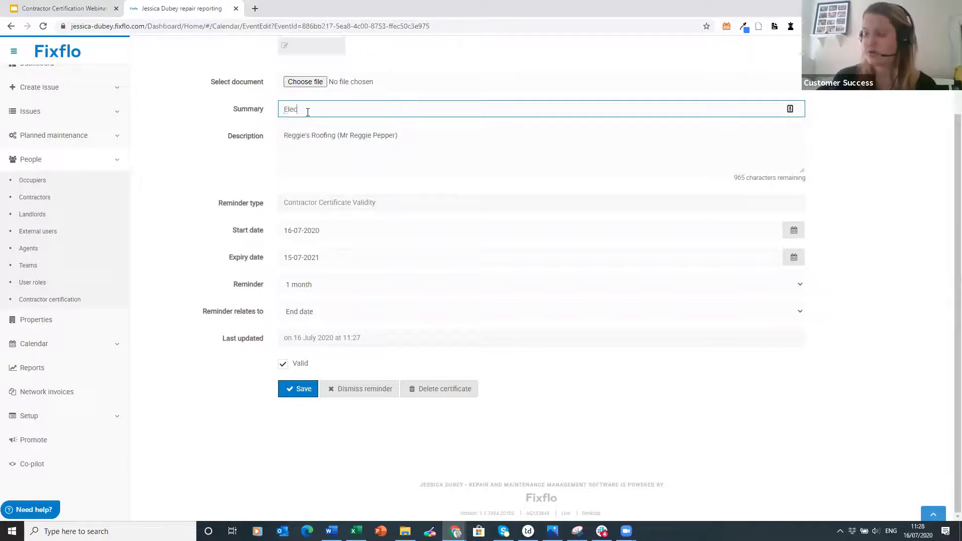
pyautogui.write('trical')
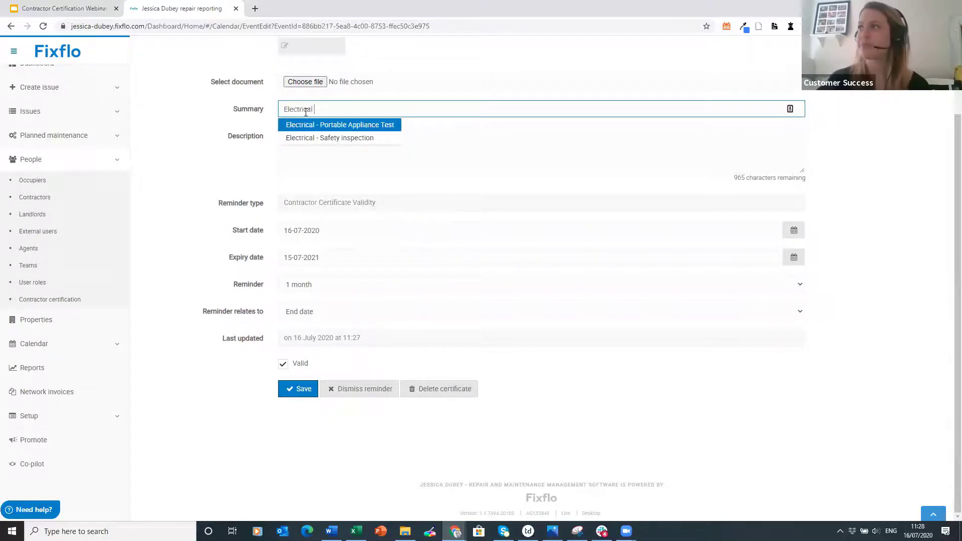
pyautogui.click(343, 125)
pyautogui.moveTo(342, 109); pyautogui.dragTo(313, 110)
pyautogui.write('l')
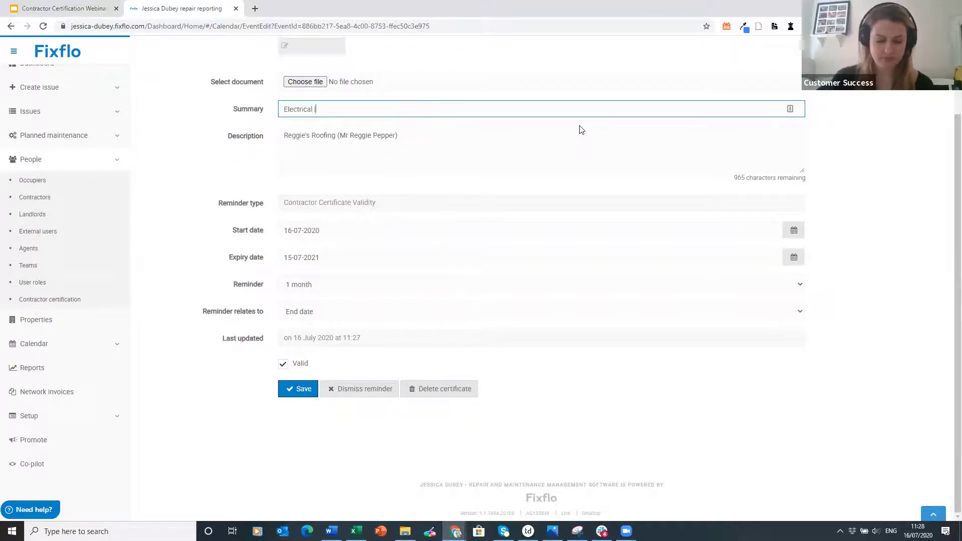
pyautogui.write('icense')
pyautogui.click(298, 389)
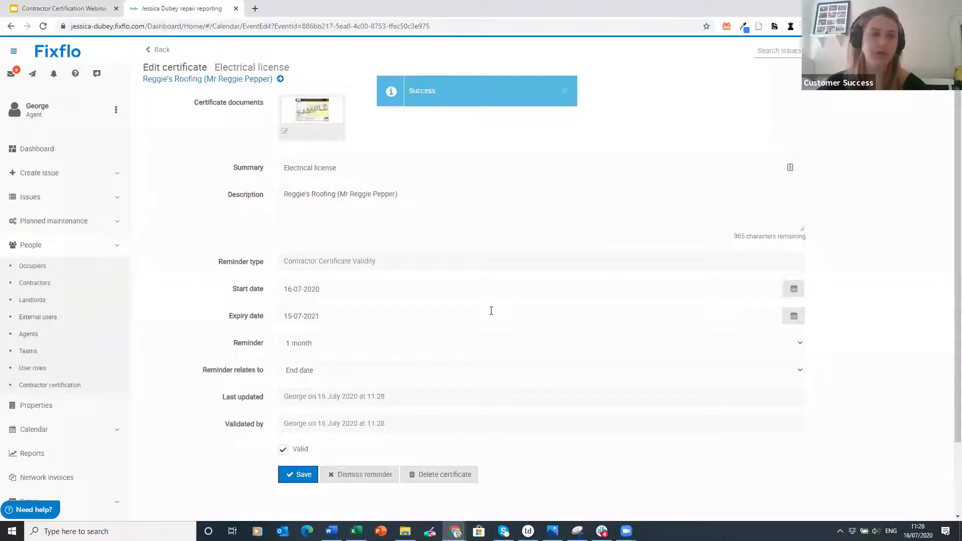
# - Leave the certificate edit form for the five-contractor search list, where Reggie's Roofing shows a green certification marker
pyautogui.click(156, 50)
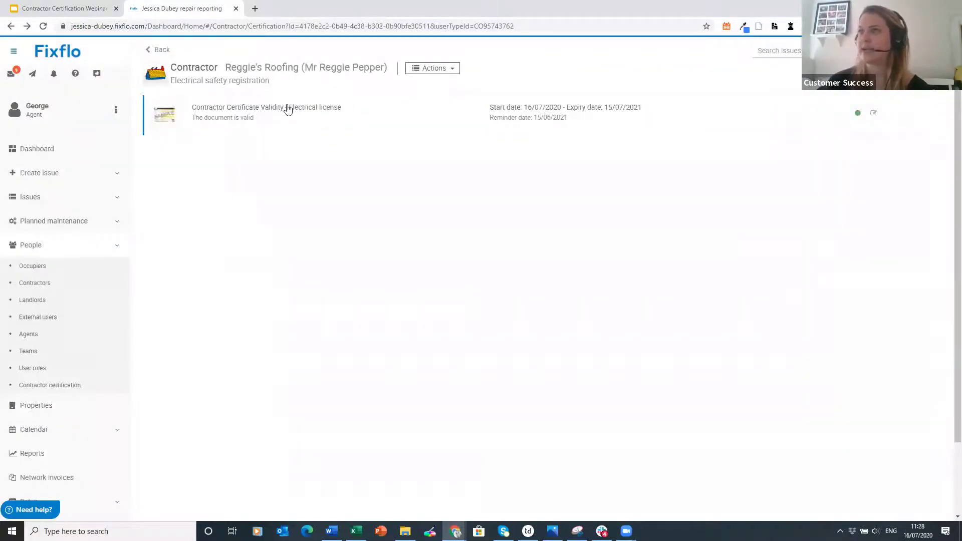
pyautogui.click(79, 284)
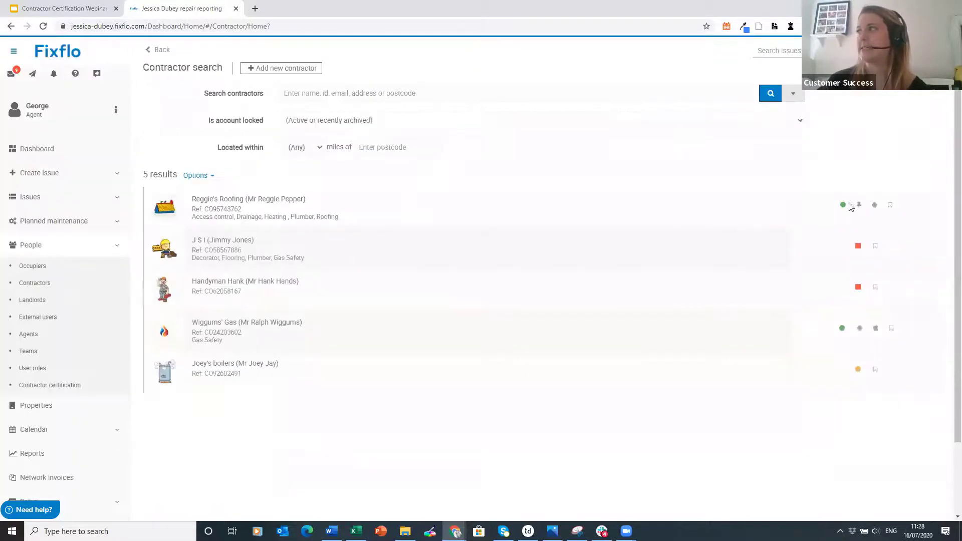
pyautogui.moveTo(844, 213)
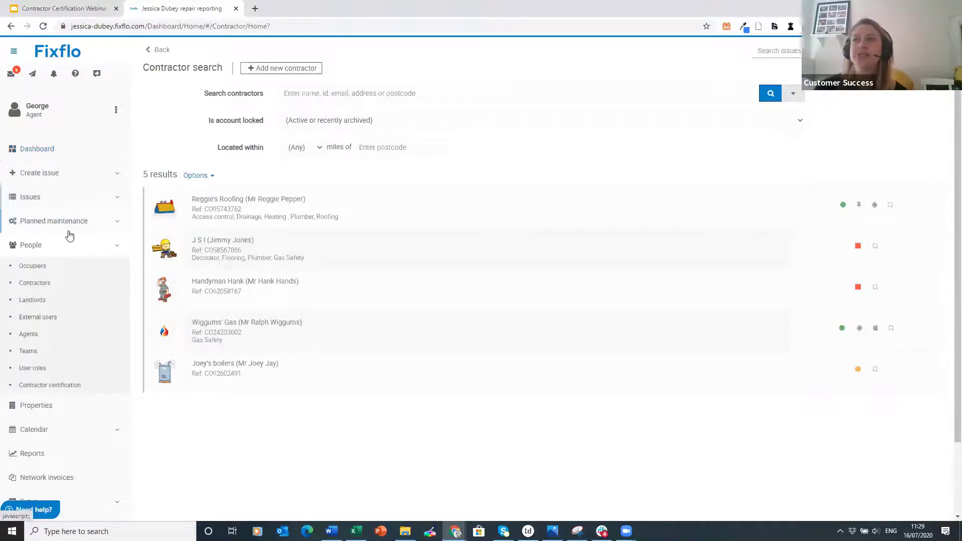
pyautogui.click(60, 249)
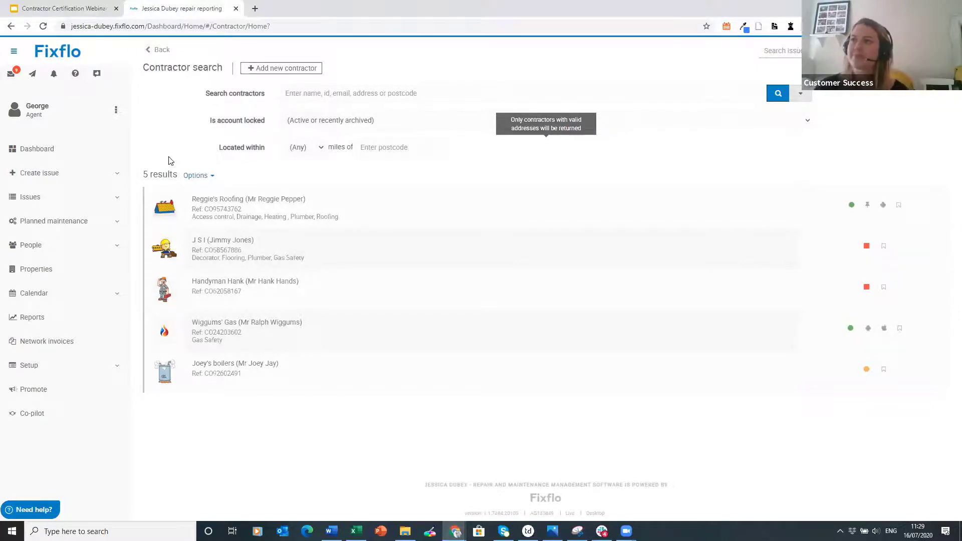
pyautogui.click(56, 249)
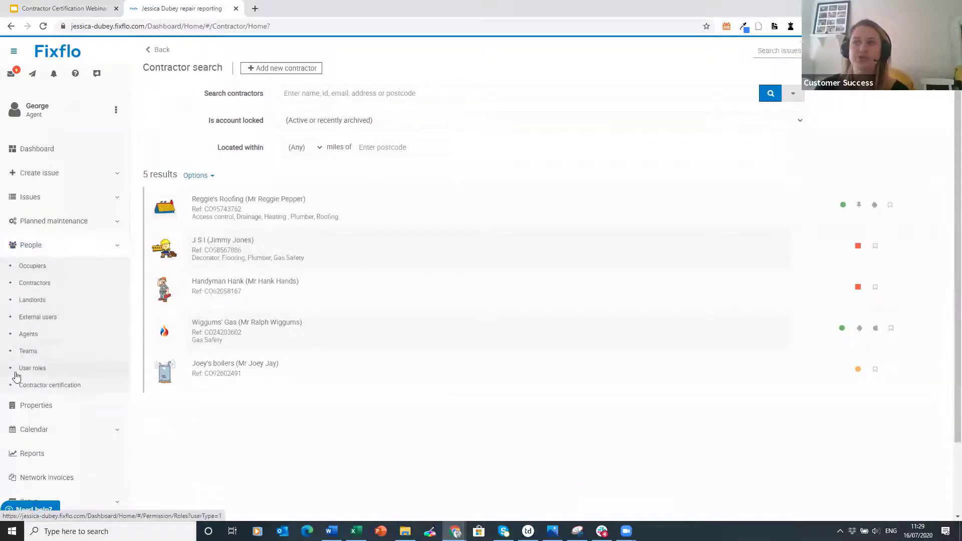
# - View the Agents role's permissions: only edit occupiers, edit properties and export data
pyautogui.click(62, 368)
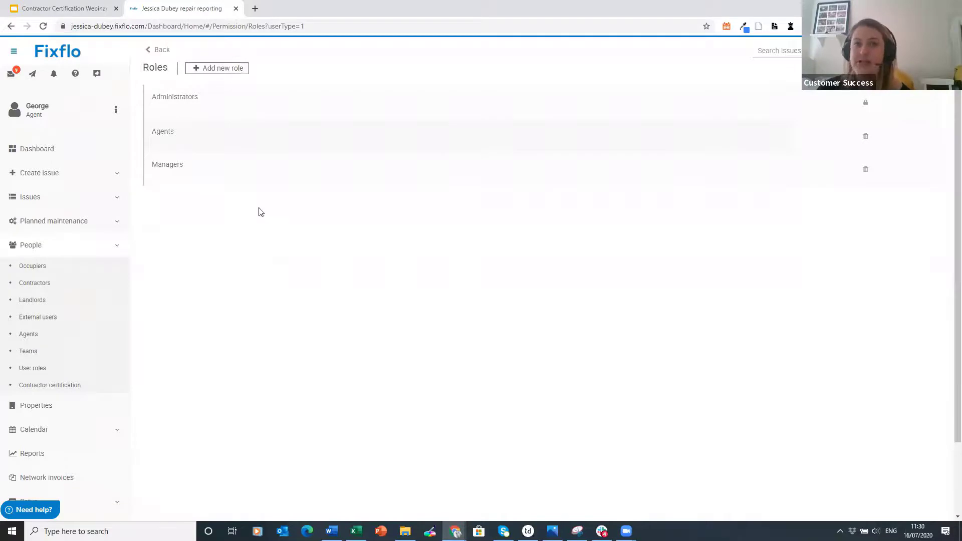
pyautogui.click(28, 334)
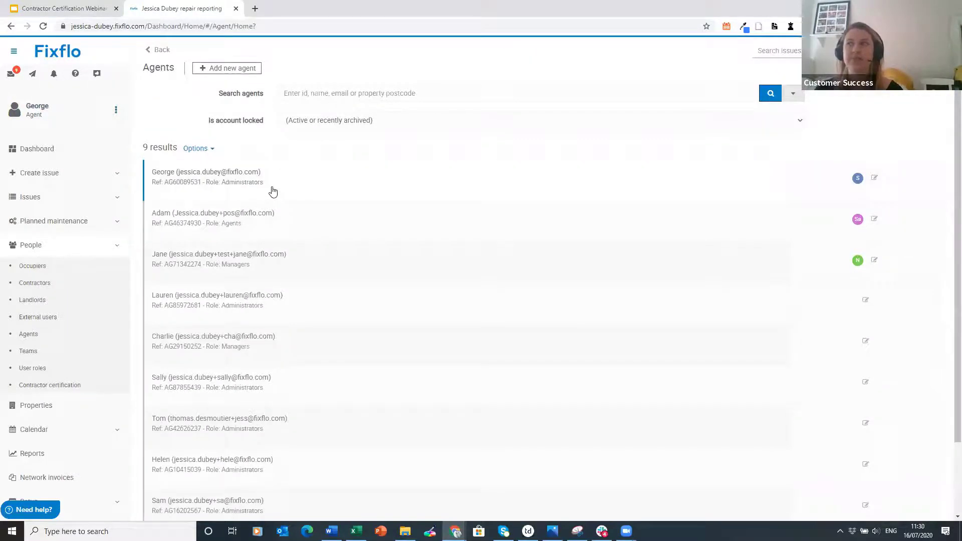
pyautogui.scroll(-1, 273, 192)
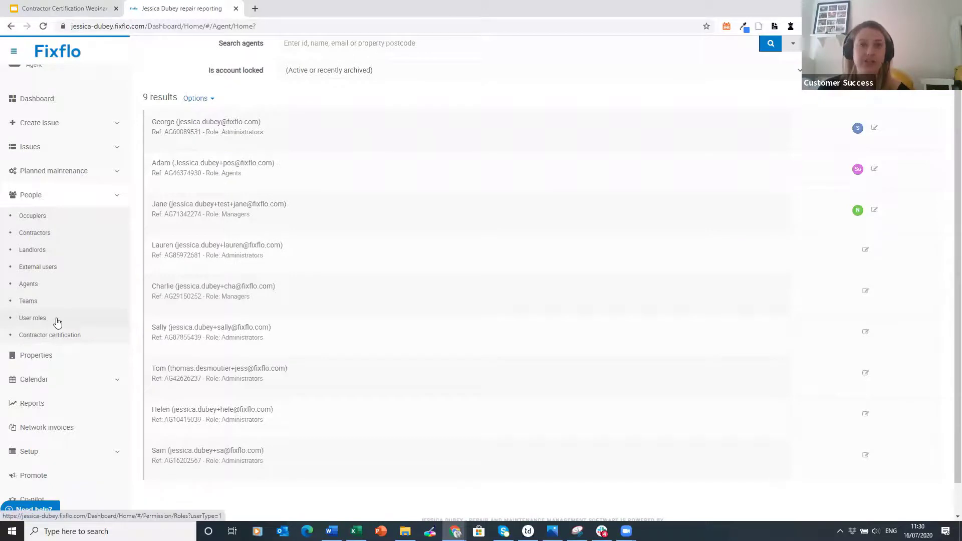
pyautogui.click(32, 318)
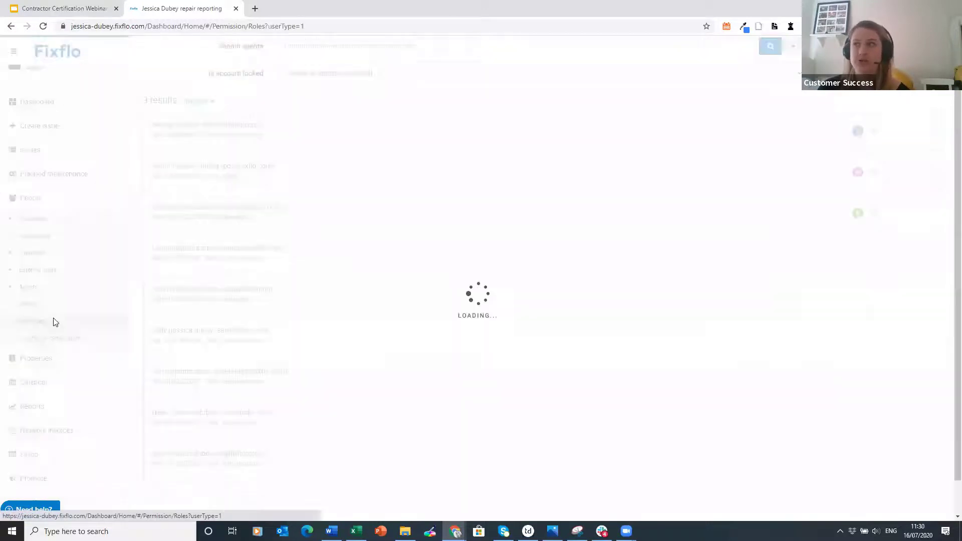
pyautogui.click(275, 138)
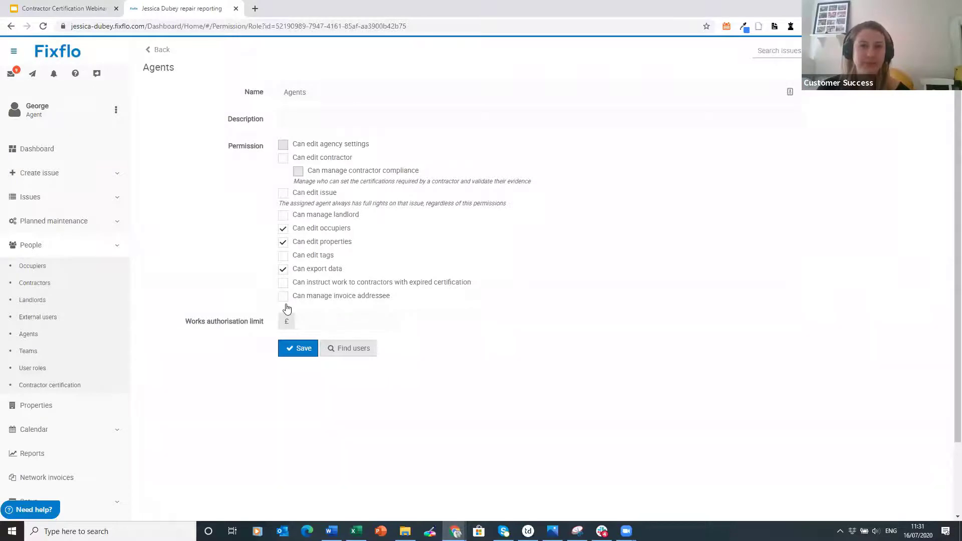
# - In the Managers role, re-tick 'Can edit contractor' and tick 'Can manage contractor compliance'
pyautogui.click(160, 50)
pyautogui.click(260, 177)
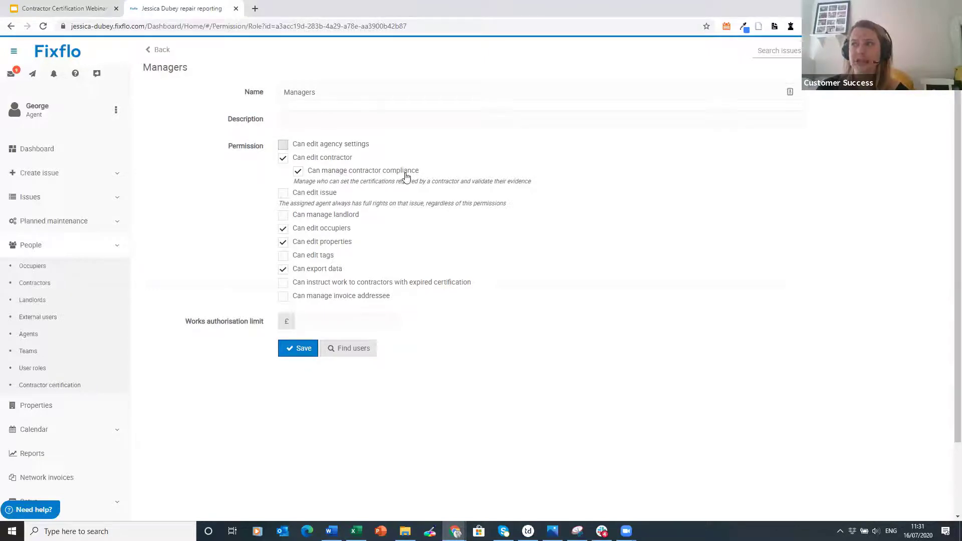
pyautogui.click(283, 158)
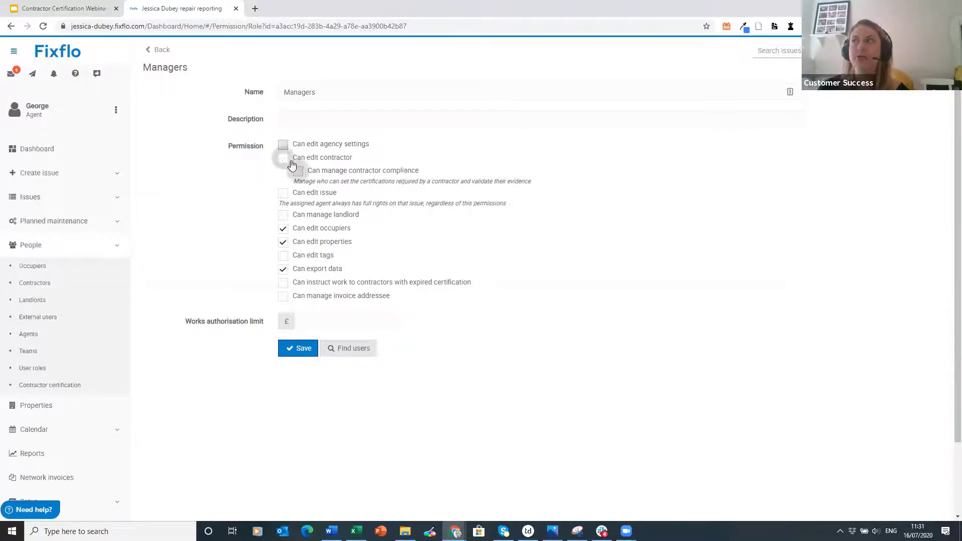
pyautogui.click(316, 162)
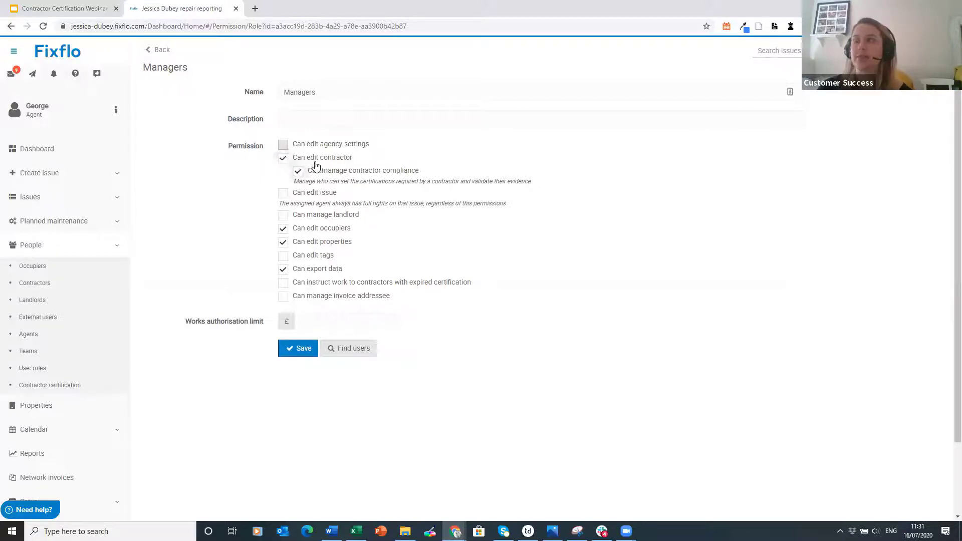
pyautogui.click(311, 174)
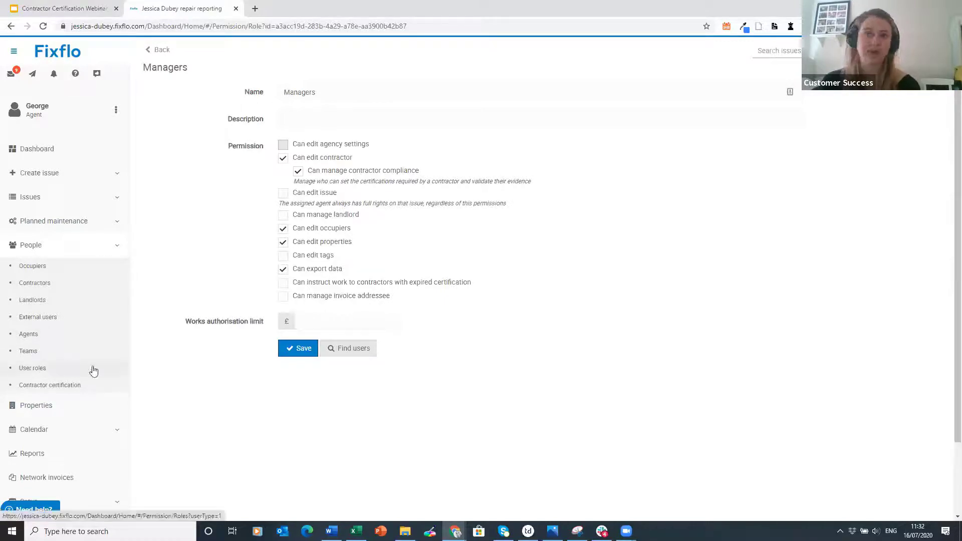
# - Browse the Occupiers list, then return to the Dashboard summary
pyautogui.click(66, 267)
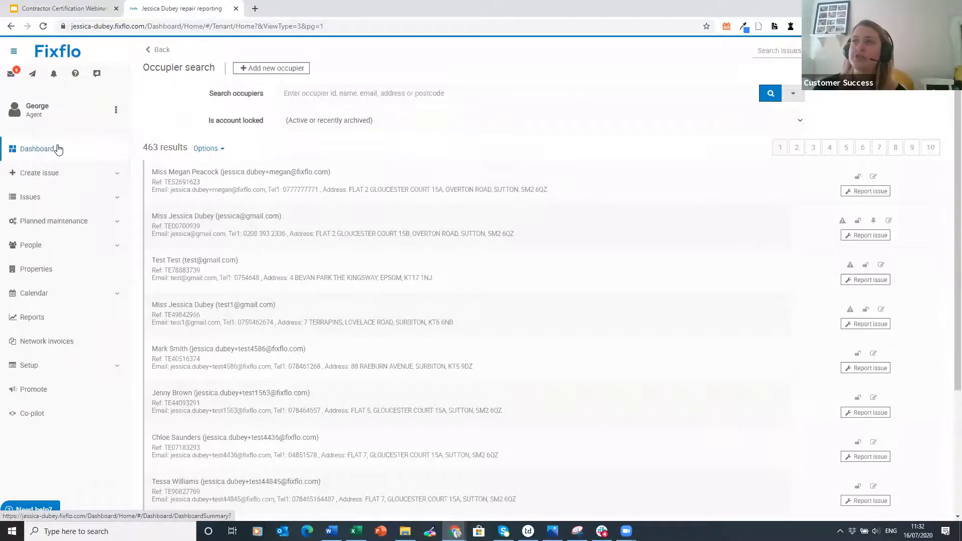
pyautogui.click(58, 149)
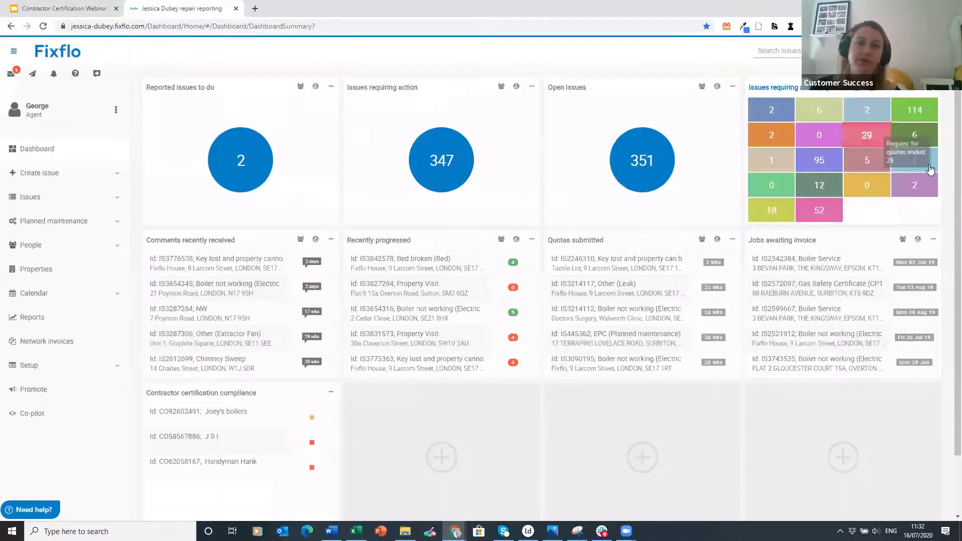
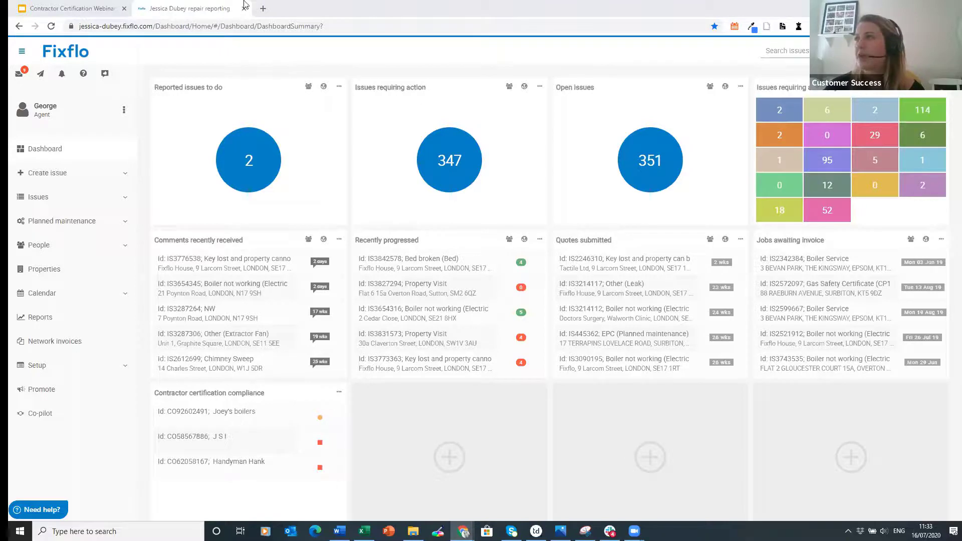
# - In a new tab, reach the Fixflo helpdesk Video Library from the address suggestions, then go back
pyautogui.click(263, 9)
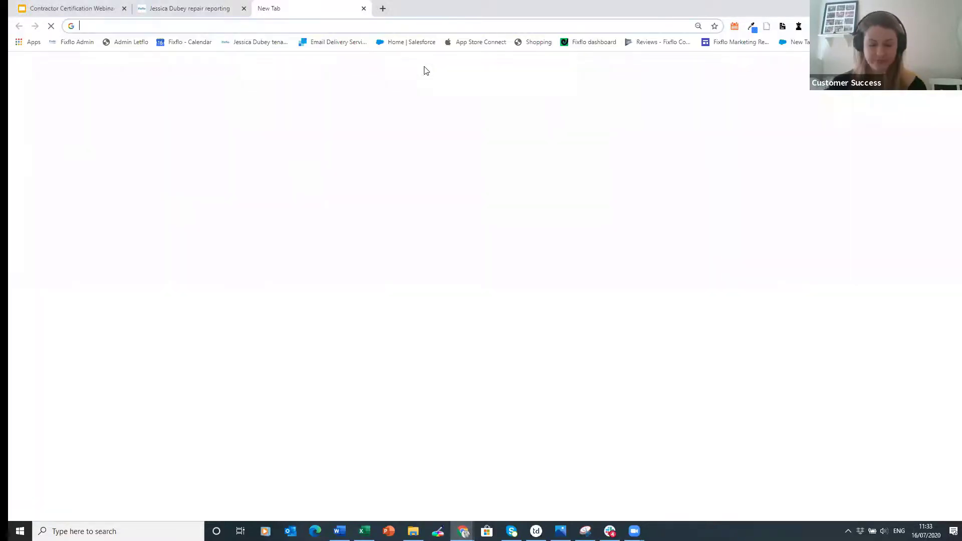
pyautogui.write('heko')
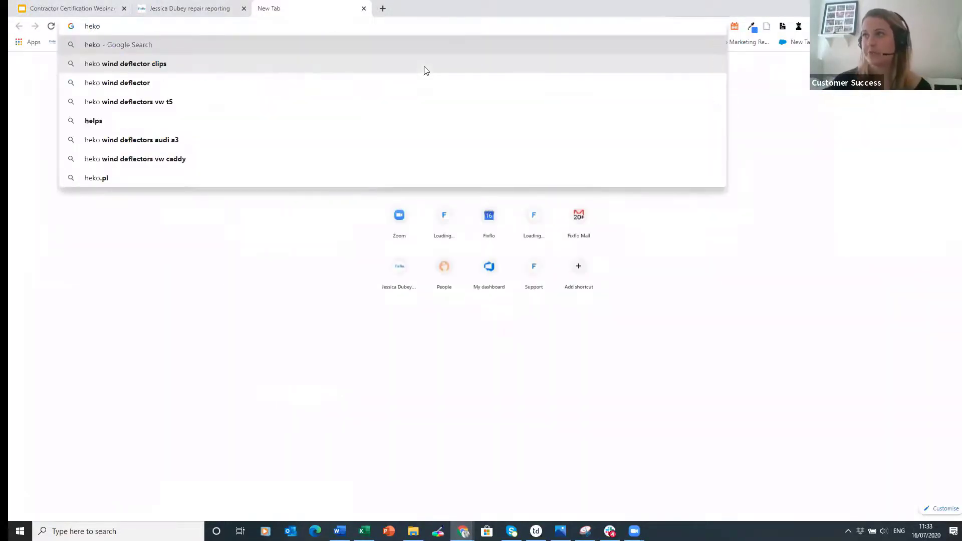
pyautogui.press('BackSpace')
pyautogui.press('BackSpace')
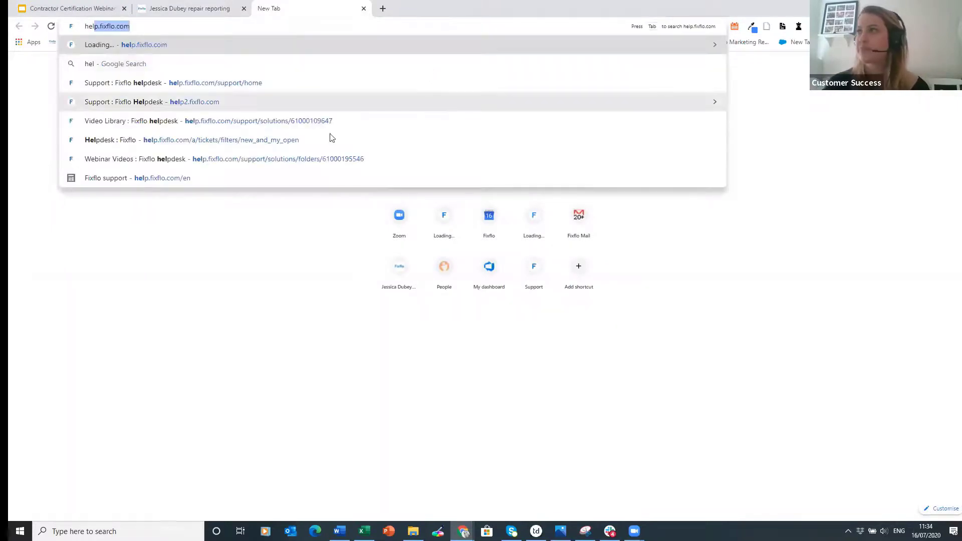
pyautogui.click(317, 121)
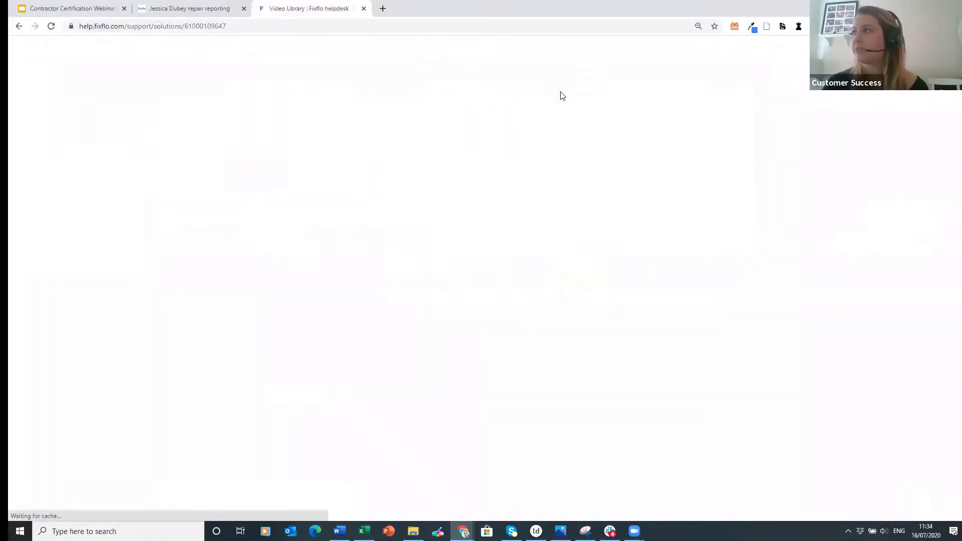
pyautogui.scroll(-3, 537, 232)
pyautogui.scroll(2, 189, 151)
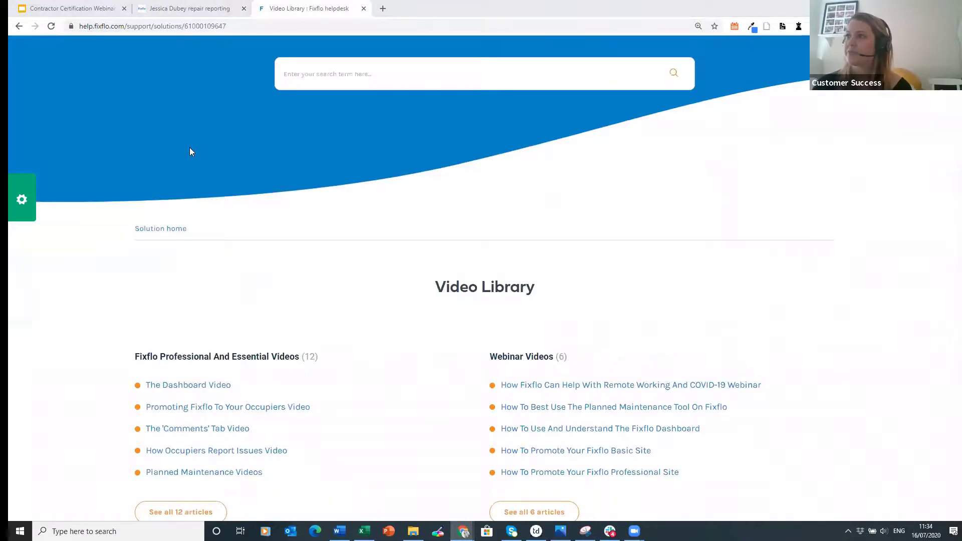
pyautogui.click(19, 25)
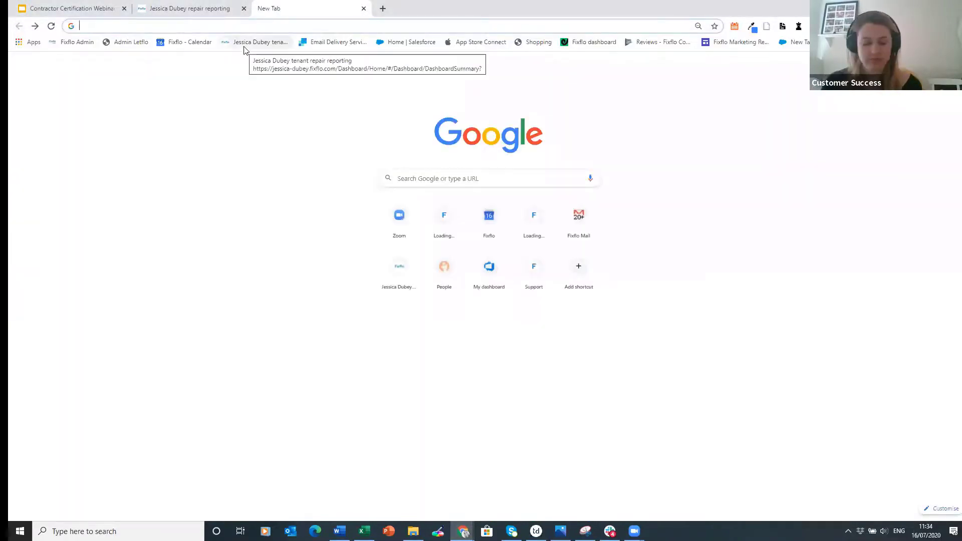
# - Go to the Fixflo helpdesk home page and open its Video Library card
pyautogui.write('help')
pyautogui.click(252, 101)
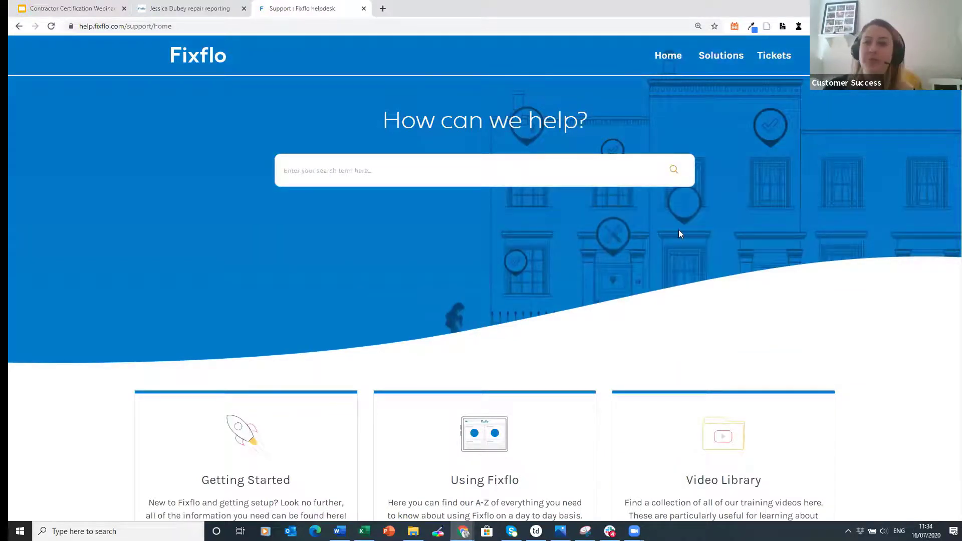
pyautogui.scroll(-2, 679, 232)
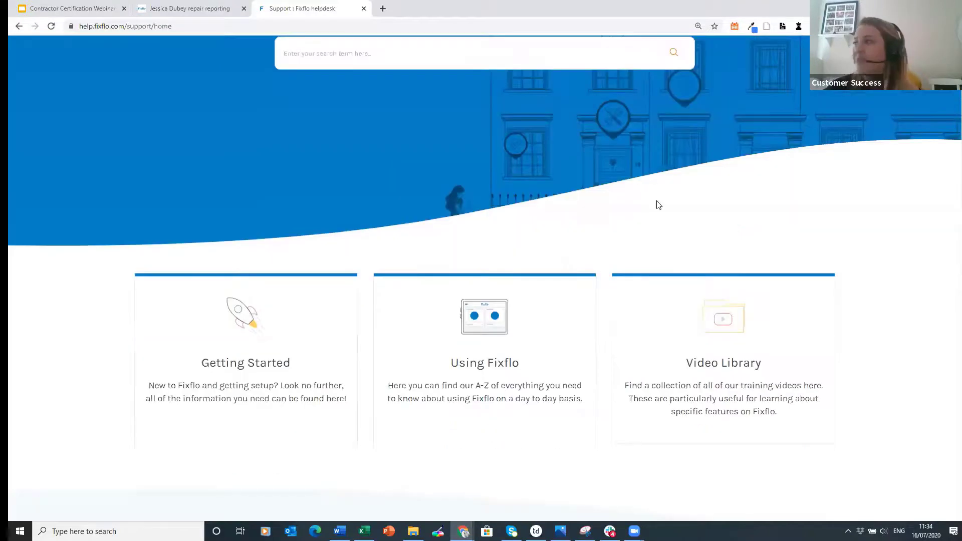
pyautogui.scroll(-1, 651, 315)
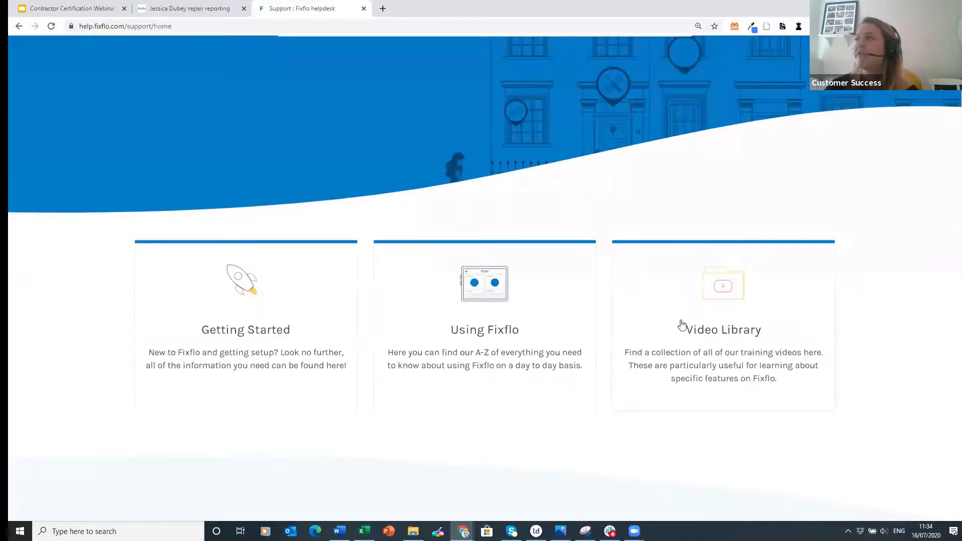
pyautogui.click(720, 307)
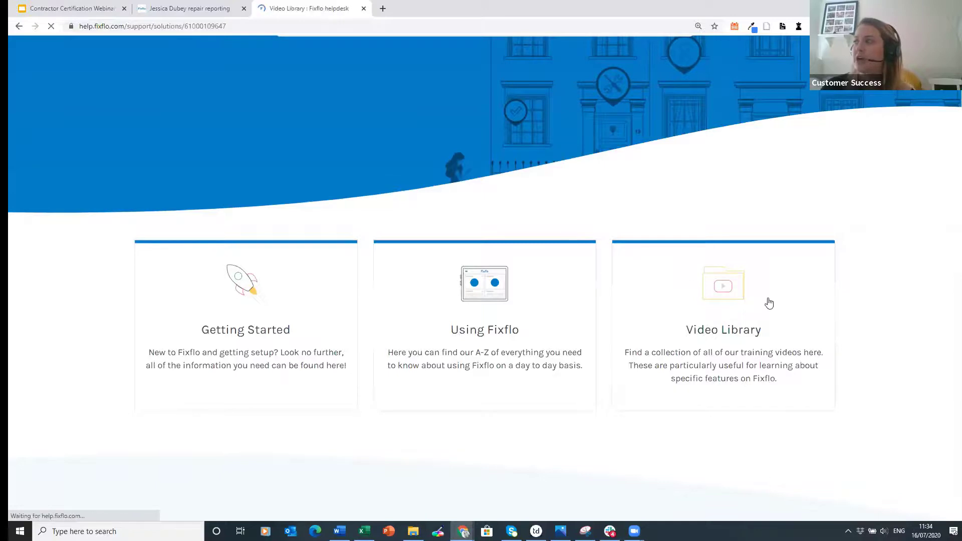
pyautogui.scroll(-3, 243, 344)
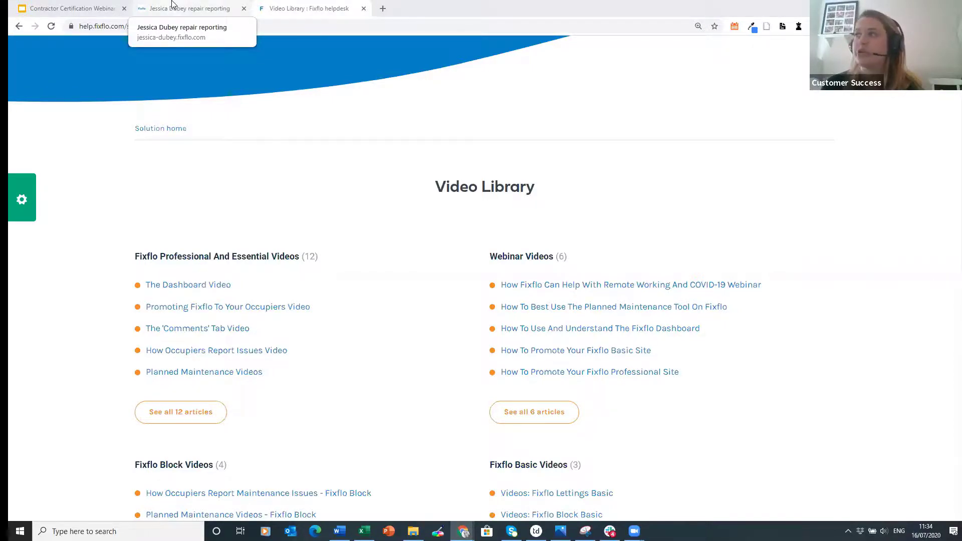
# - Back in the Fixflo tab, open the People > Contractors search list
pyautogui.click(173, 6)
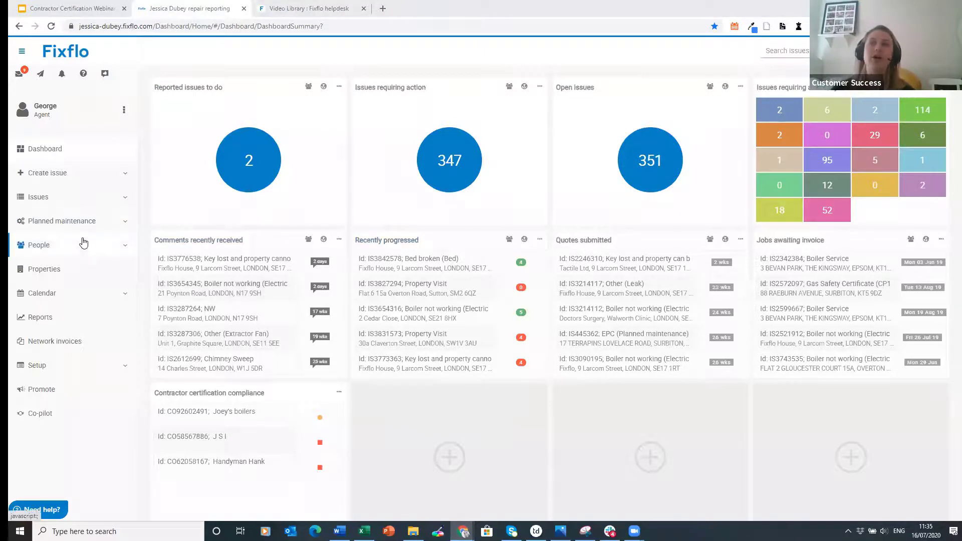
pyautogui.click(23, 247)
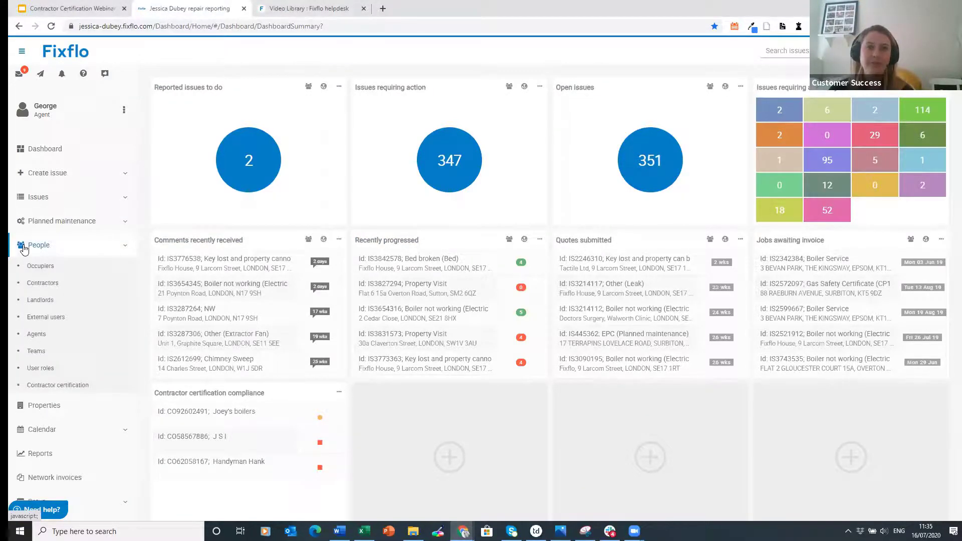
pyautogui.click(65, 282)
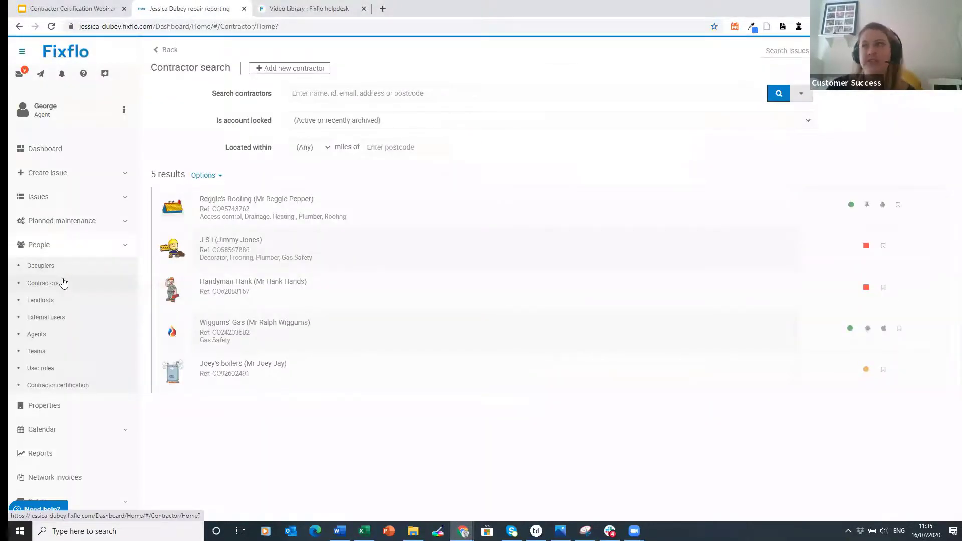
# - Set contractor J S I's Is archived to Yes, save, and return to the contractor list
pyautogui.click(291, 247)
pyautogui.scroll(-5, 541, 344)
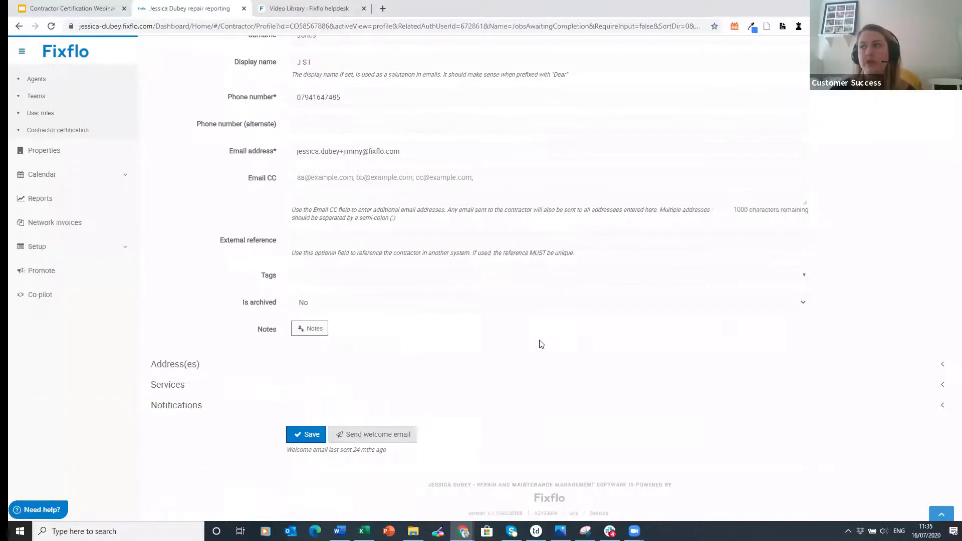
pyautogui.click(350, 307)
pyautogui.click(350, 319)
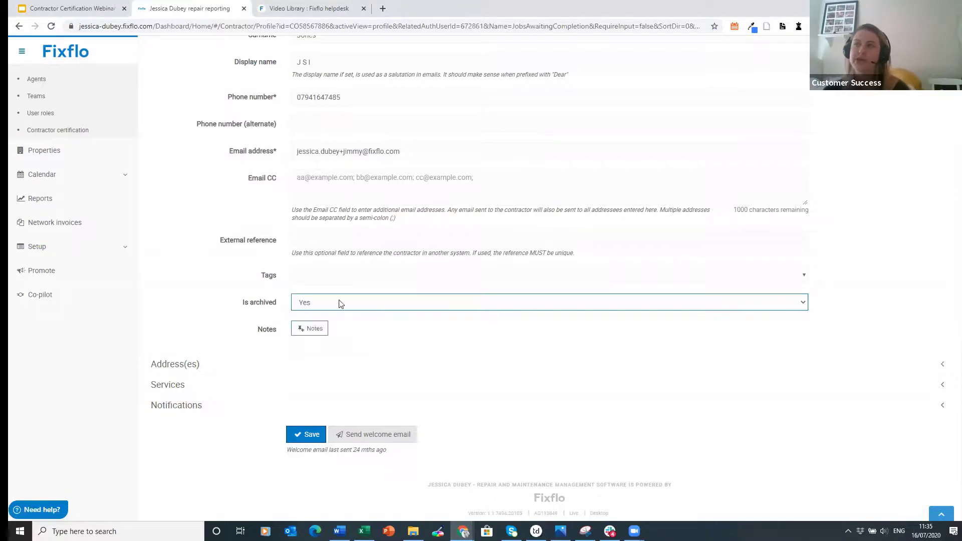
pyautogui.click(307, 433)
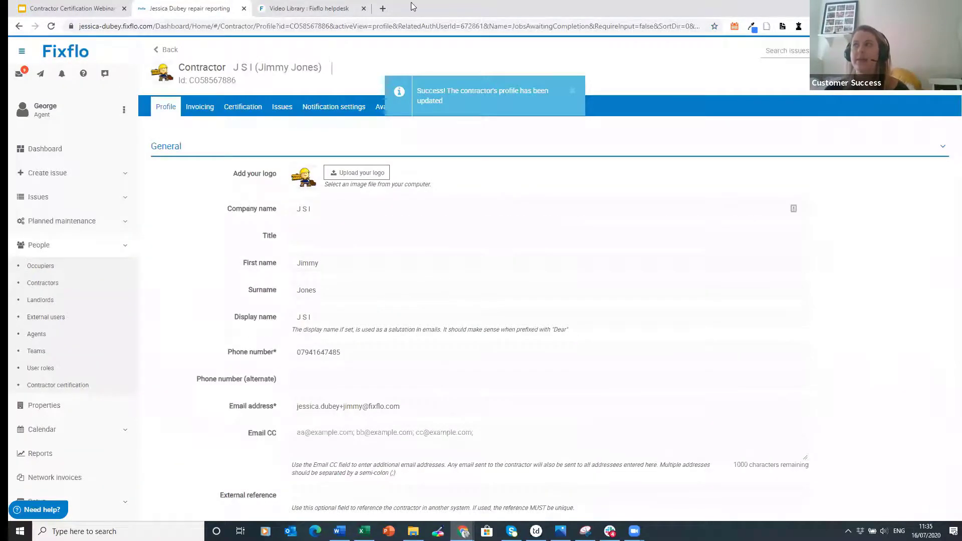
pyautogui.click(173, 48)
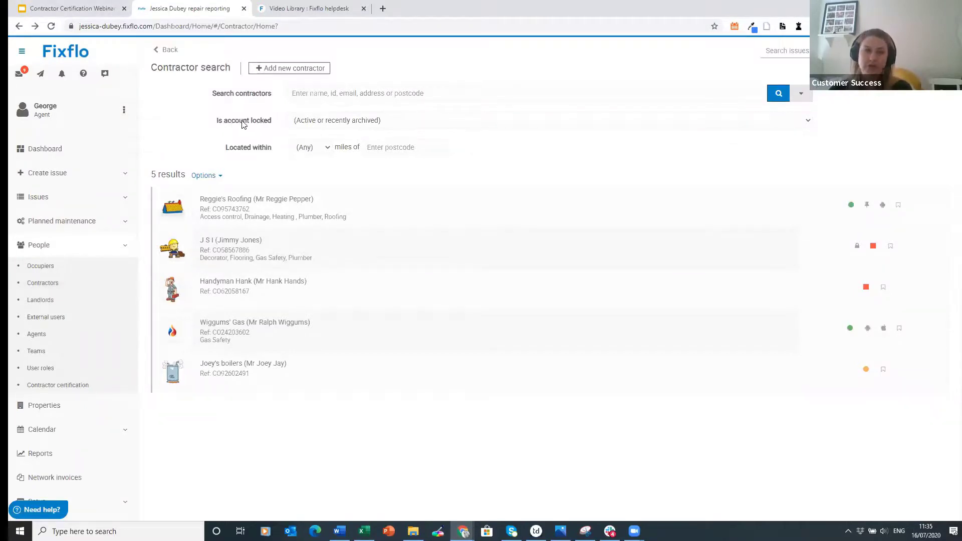
# - Filter the contractor search to Archived only accounts and run the search
pyautogui.click(537, 125)
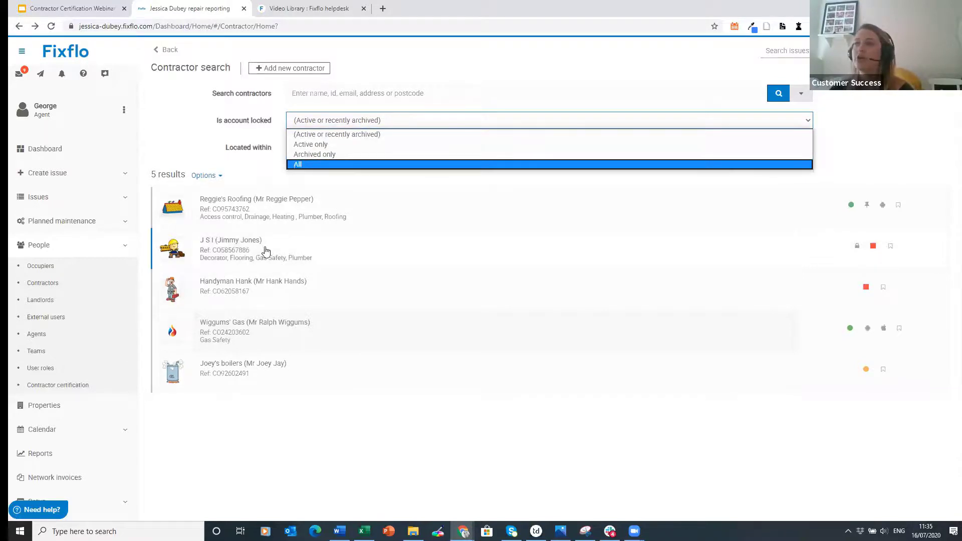
pyautogui.moveTo(854, 252)
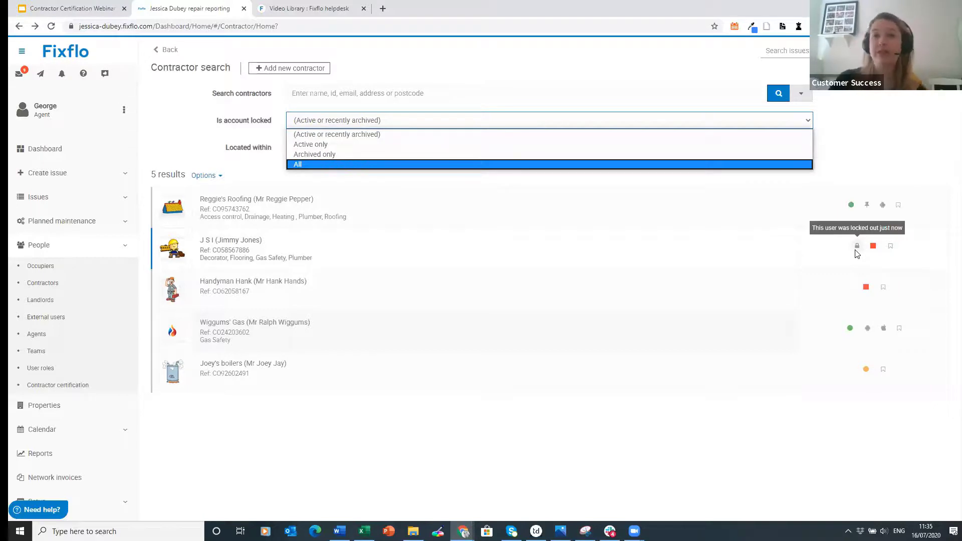
pyautogui.click(338, 154)
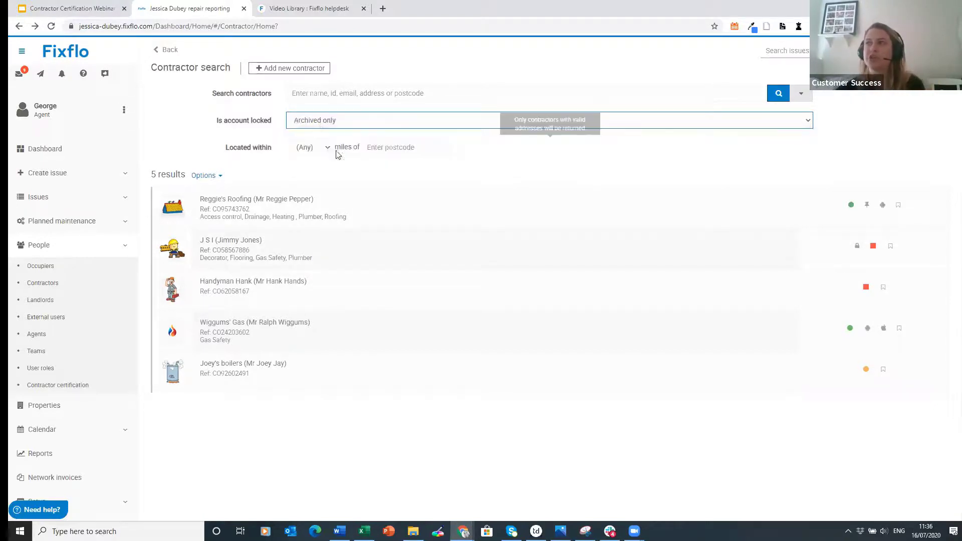
pyautogui.click(775, 96)
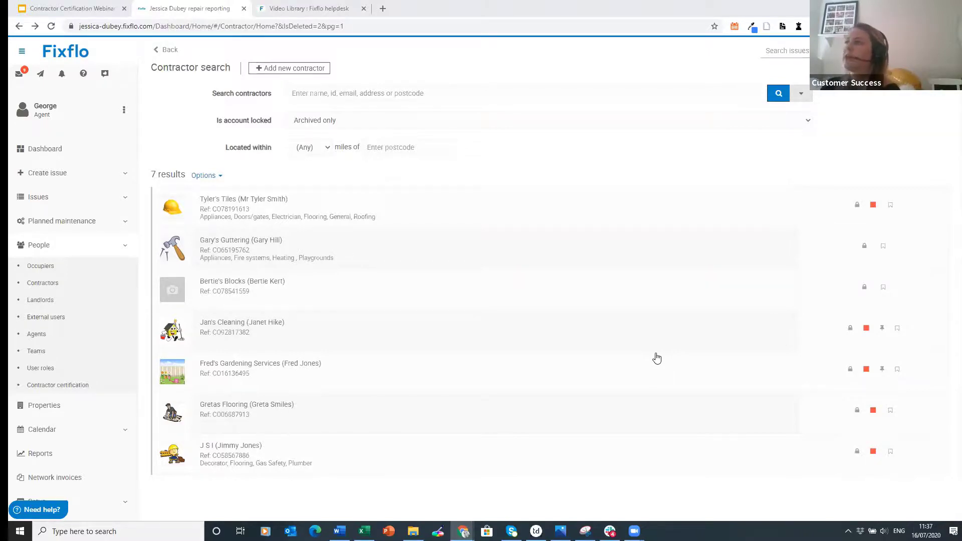
# - Reload the full contractor list and bookmark Reggie's Roofing as a preferred contractor
pyautogui.click(90, 281)
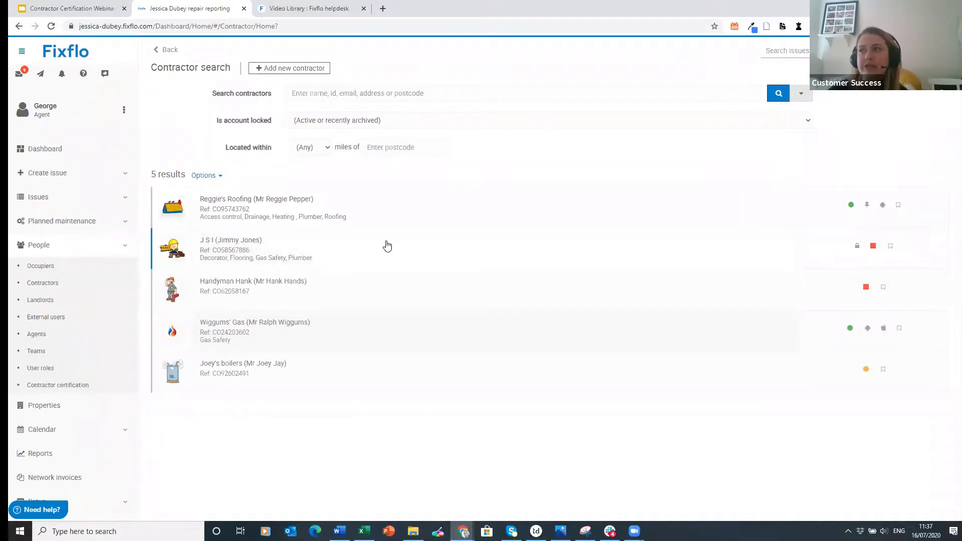
pyautogui.click(897, 206)
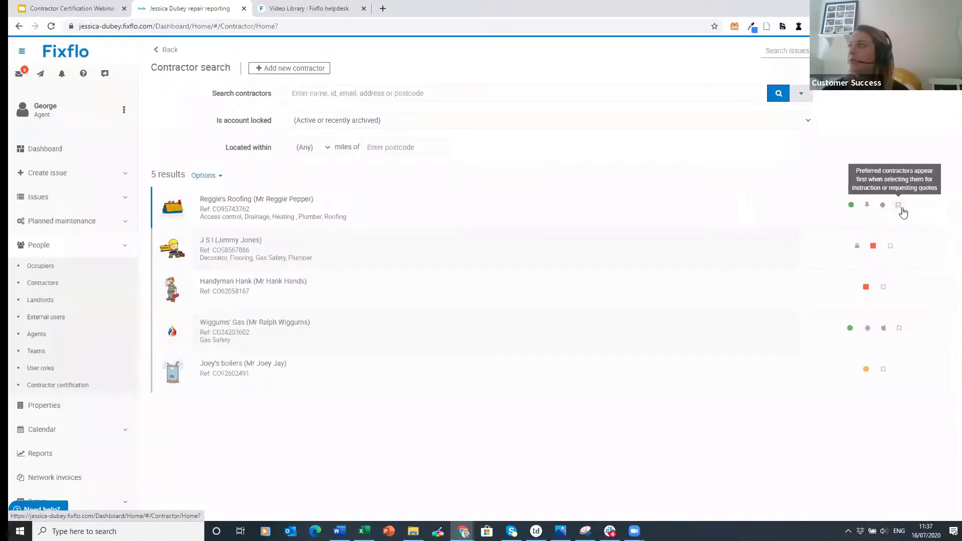
pyautogui.click(897, 207)
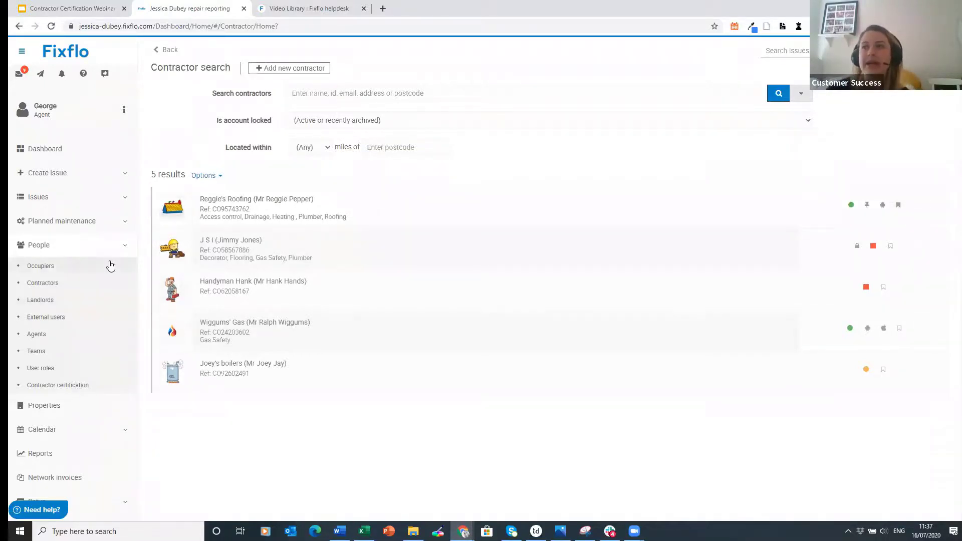
# - Open the second listed landlord's profile on its Favourite contractors tab
pyautogui.click(33, 304)
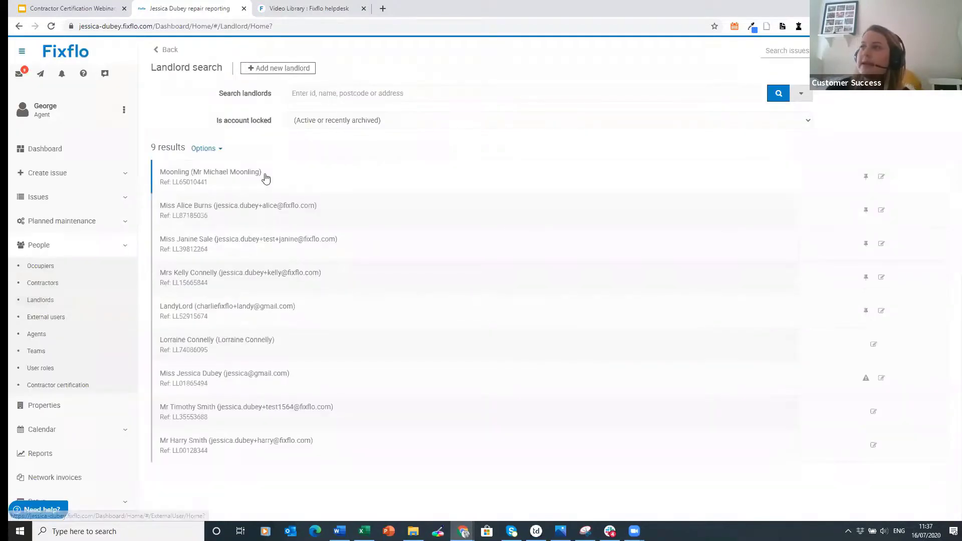
pyautogui.click(301, 221)
pyautogui.click(264, 111)
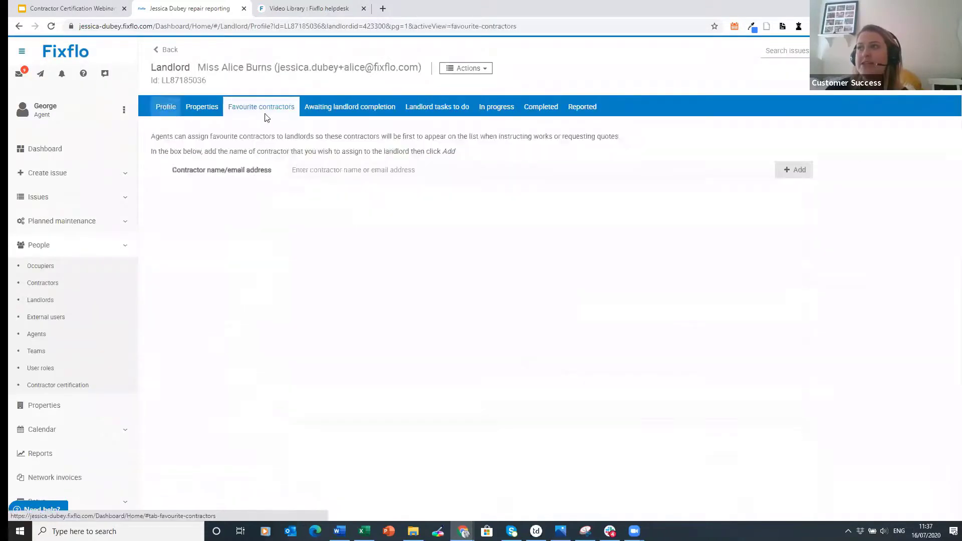
# - Search 'han' and add Handyman Hank as a favourite contractor
pyautogui.click(350, 174)
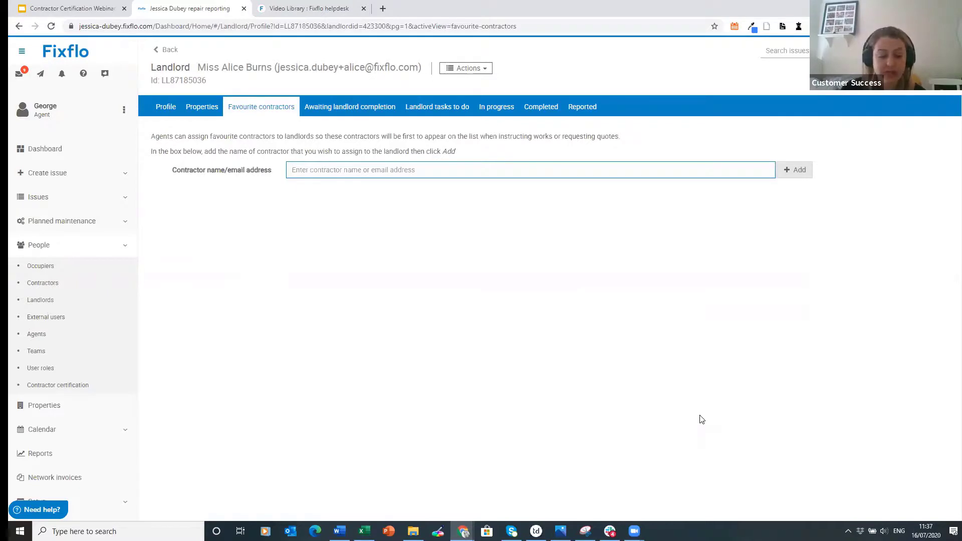
pyautogui.write('han')
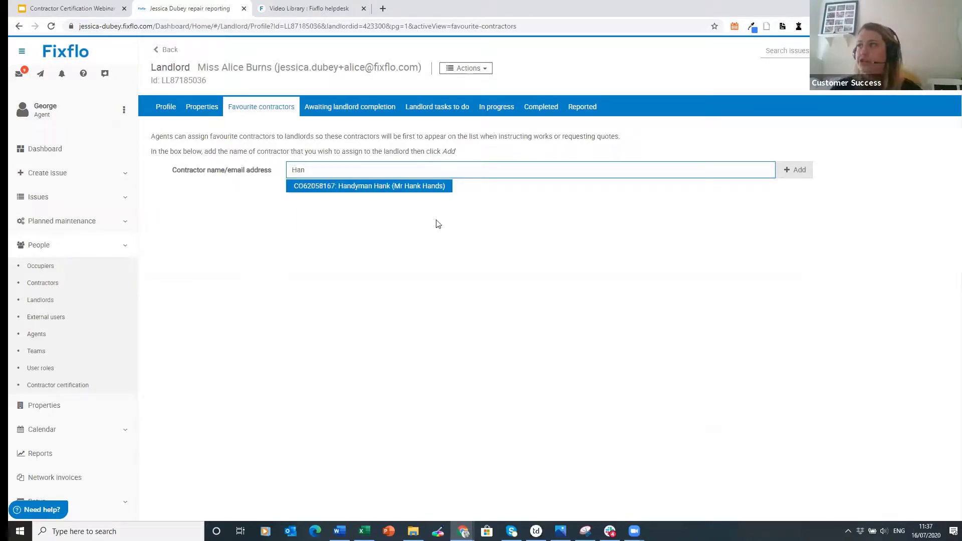
pyautogui.click(430, 189)
pyautogui.click(794, 170)
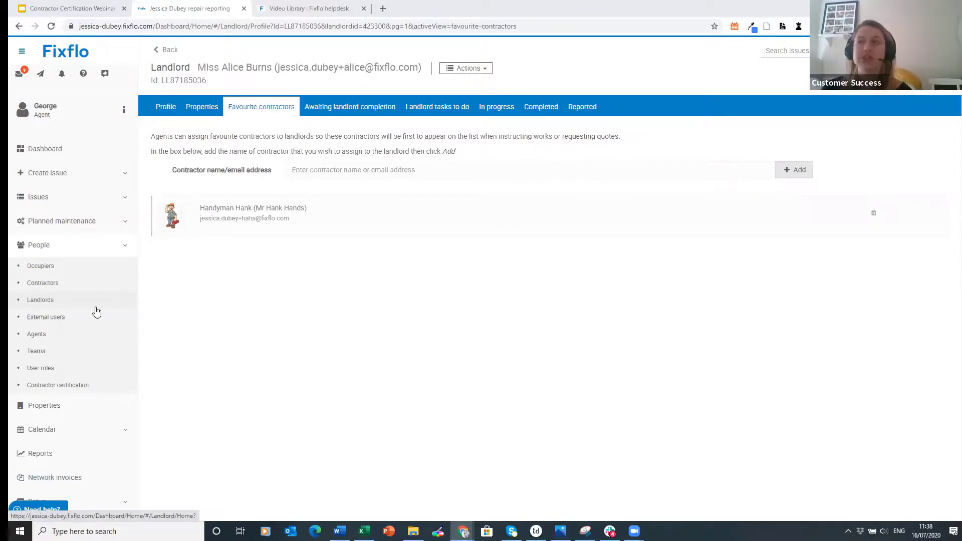
# - Save the landlord's note as 'This landlord would not like to use Reggie Roofing'
pyautogui.click(54, 307)
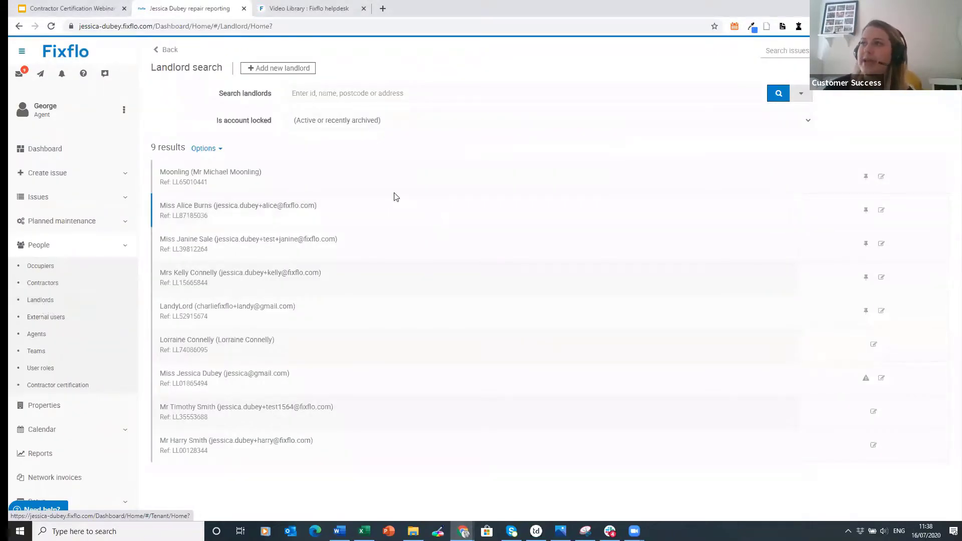
pyautogui.click(362, 203)
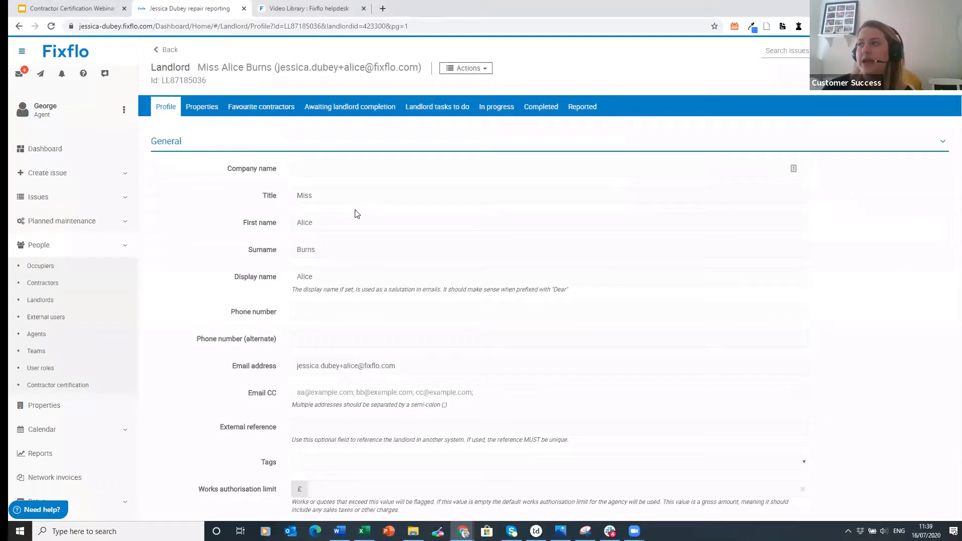
pyautogui.scroll(-4, 356, 215)
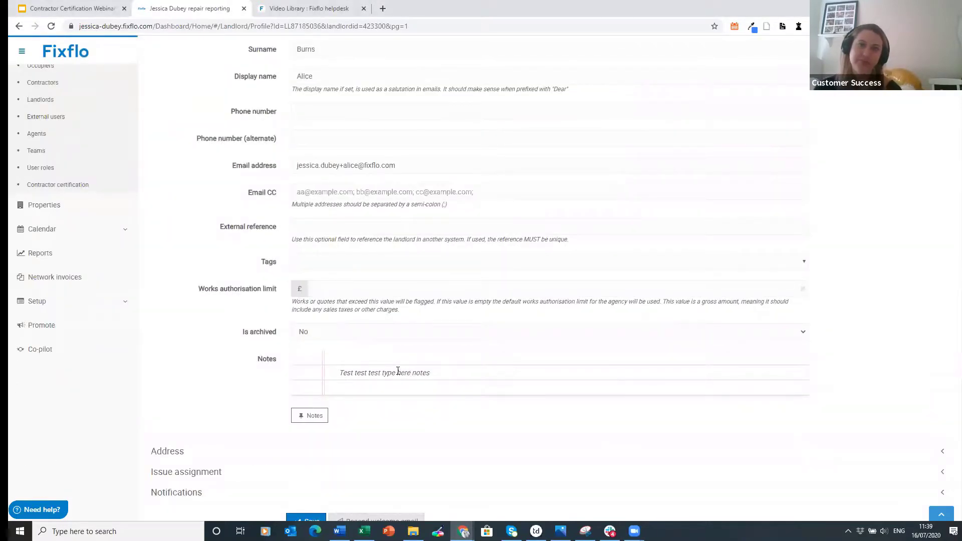
pyautogui.scroll(-1, 396, 371)
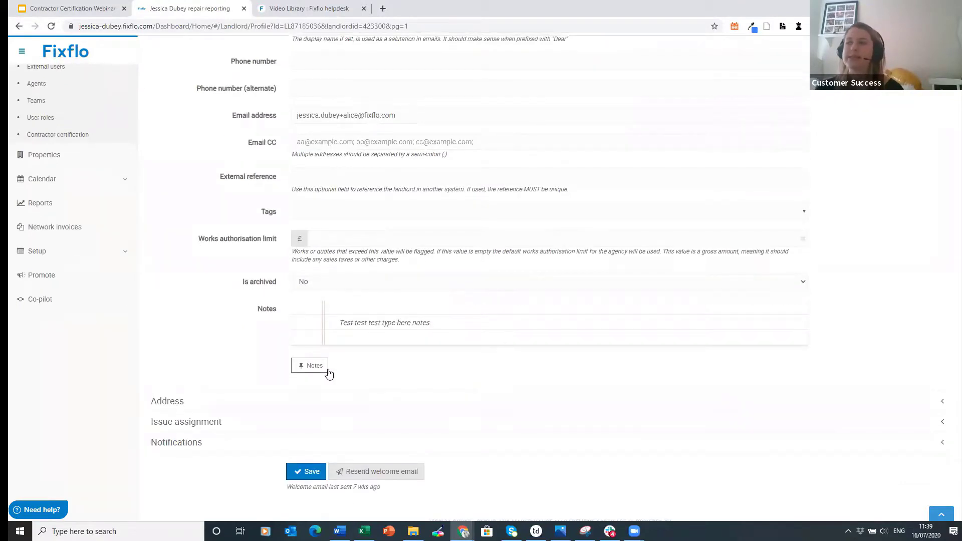
pyautogui.click(315, 366)
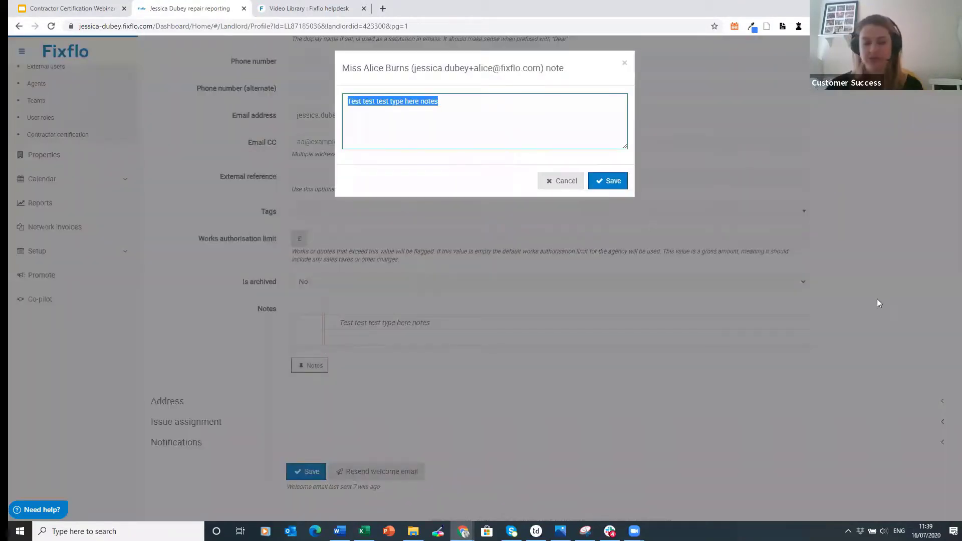
pyautogui.write('Th')
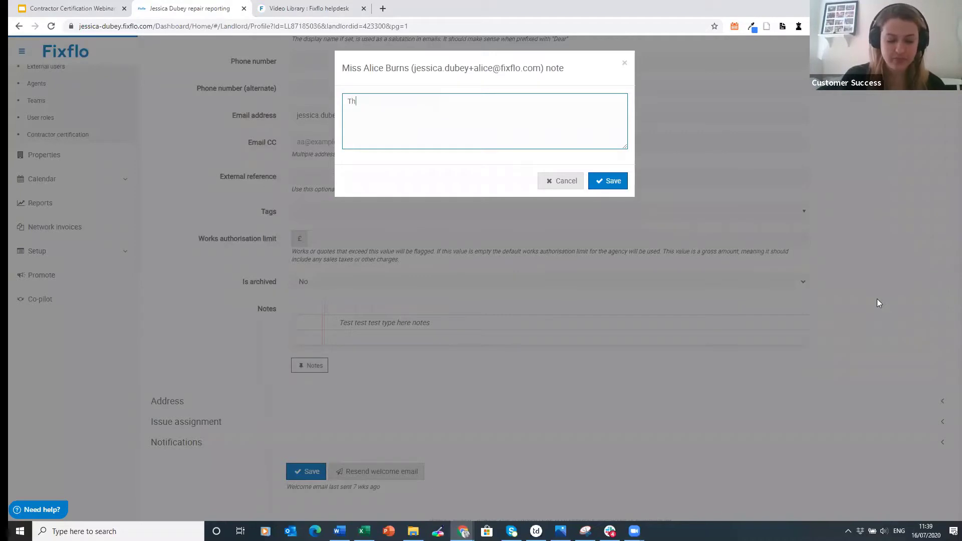
pyautogui.write('is landlord would ')
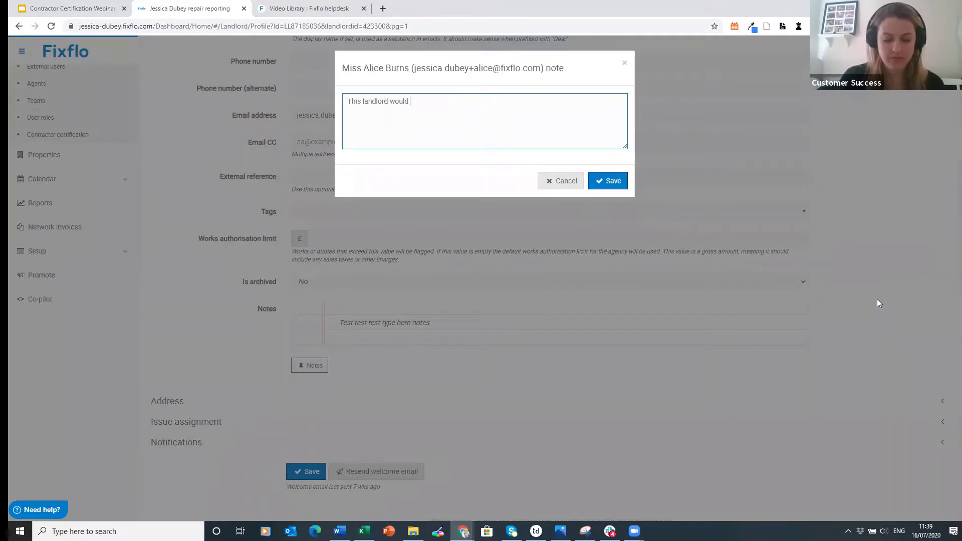
pyautogui.write('not like to use ')
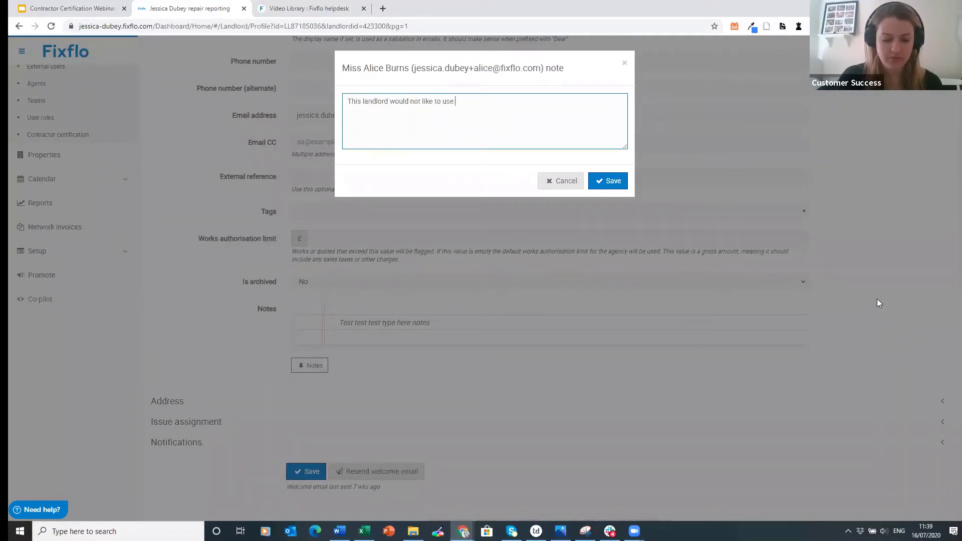
pyautogui.write('R')
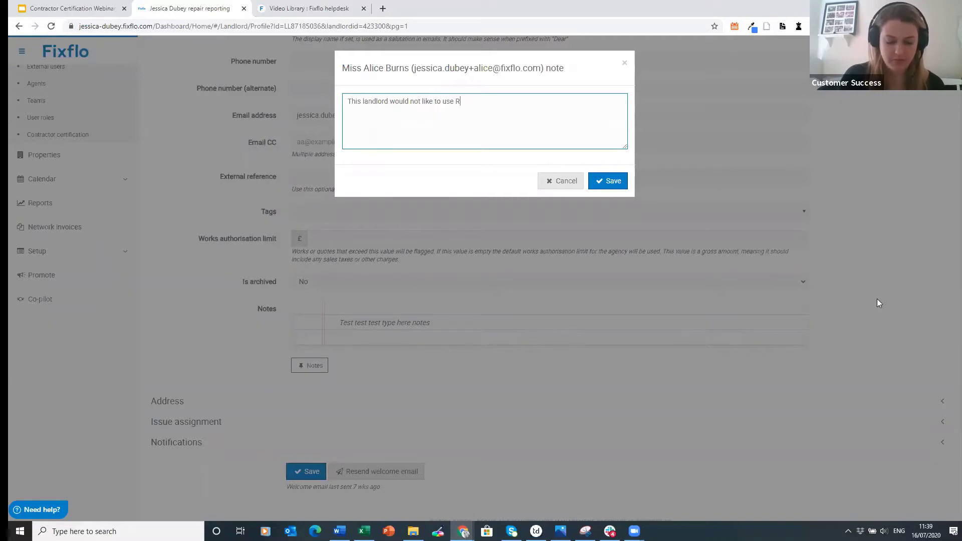
pyautogui.write('eggie Roofing')
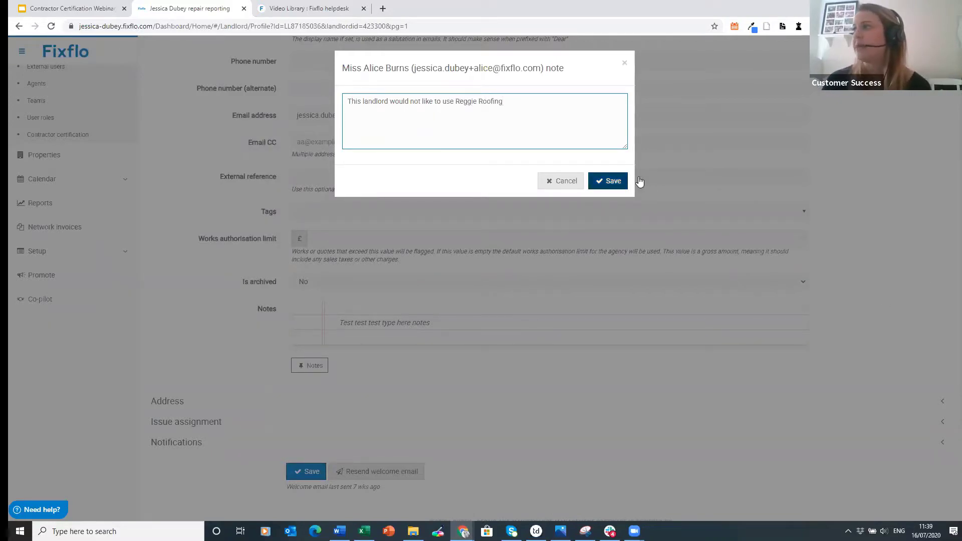
pyautogui.click(612, 181)
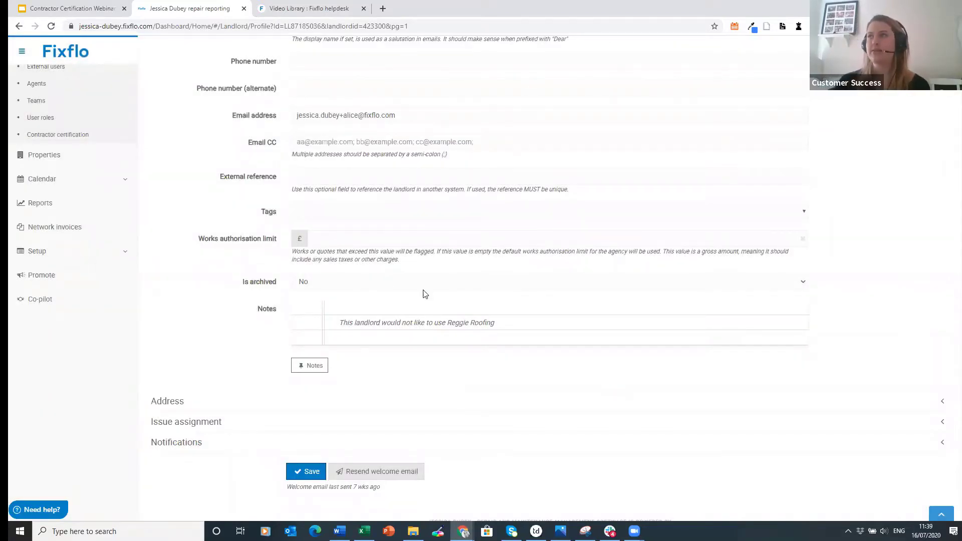
pyautogui.scroll(5, 240, 256)
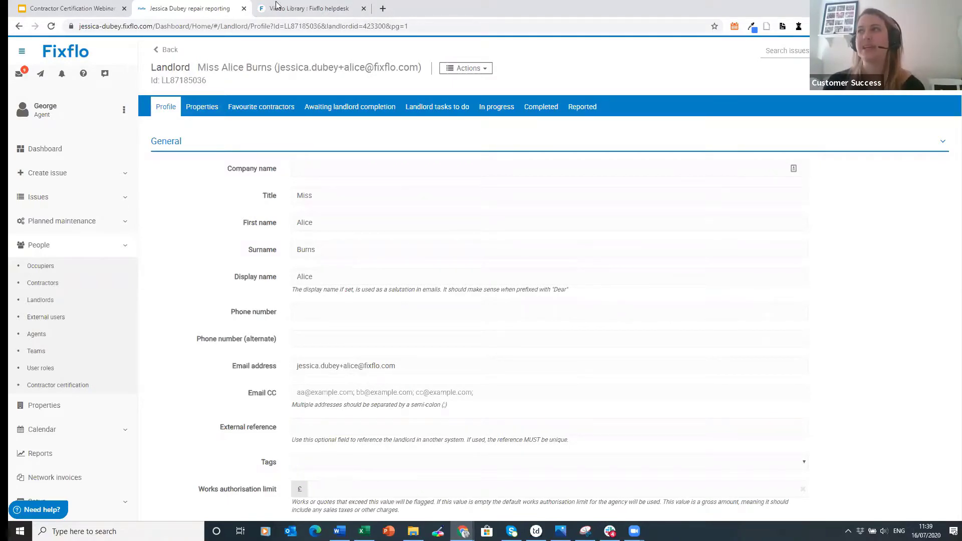
# - Review the landlord's Properties and Profile tabs, then return to the Dashboard
pyautogui.click(195, 105)
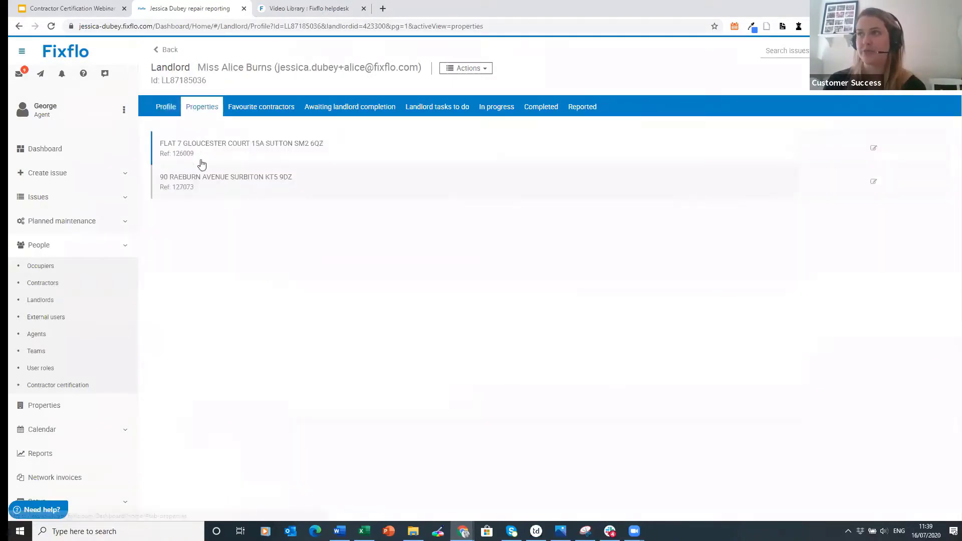
pyautogui.click(173, 111)
pyautogui.scroll(-4, 429, 393)
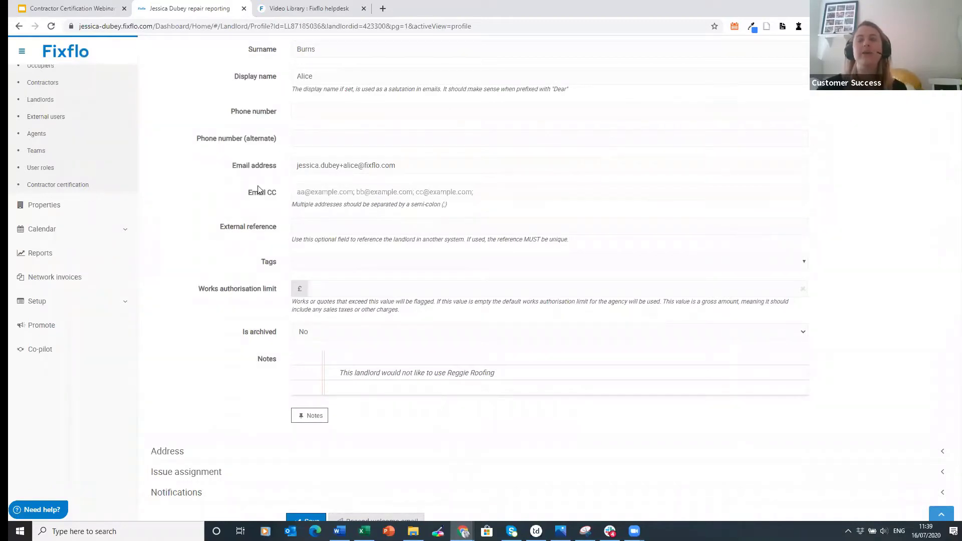
pyautogui.moveTo(290, 214)
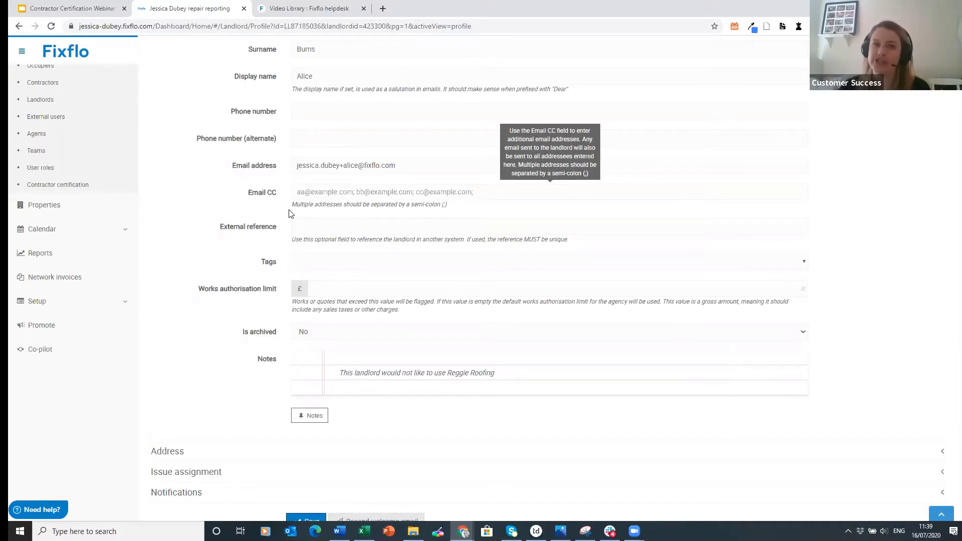
pyautogui.scroll(4, 288, 214)
pyautogui.click(71, 156)
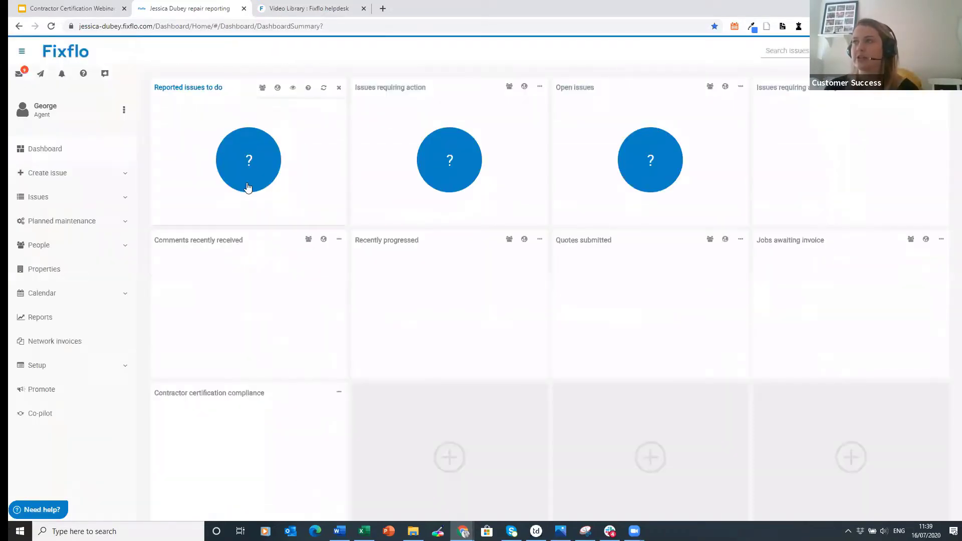
# - Check the 2 reported issues to do, viewing the Boiler not working issue
pyautogui.click(247, 184)
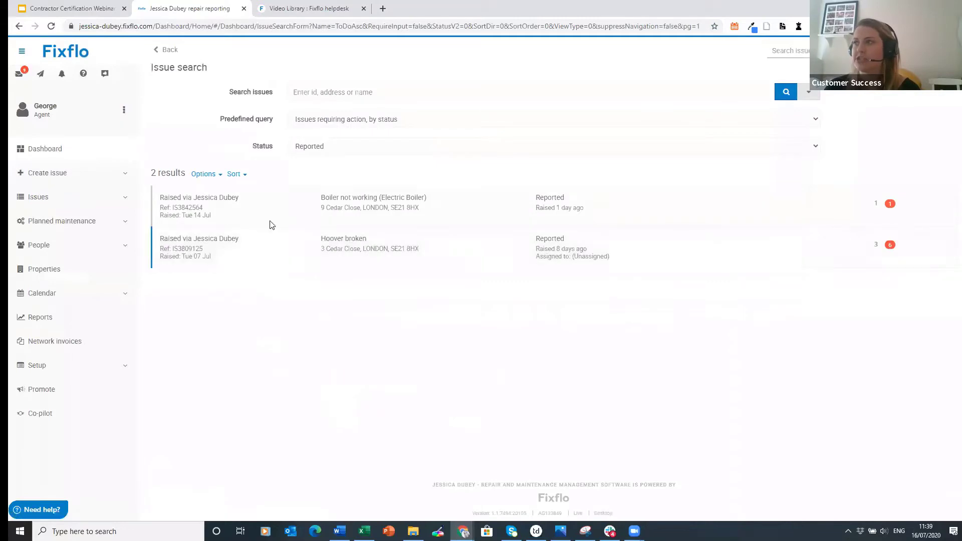
pyautogui.click(287, 218)
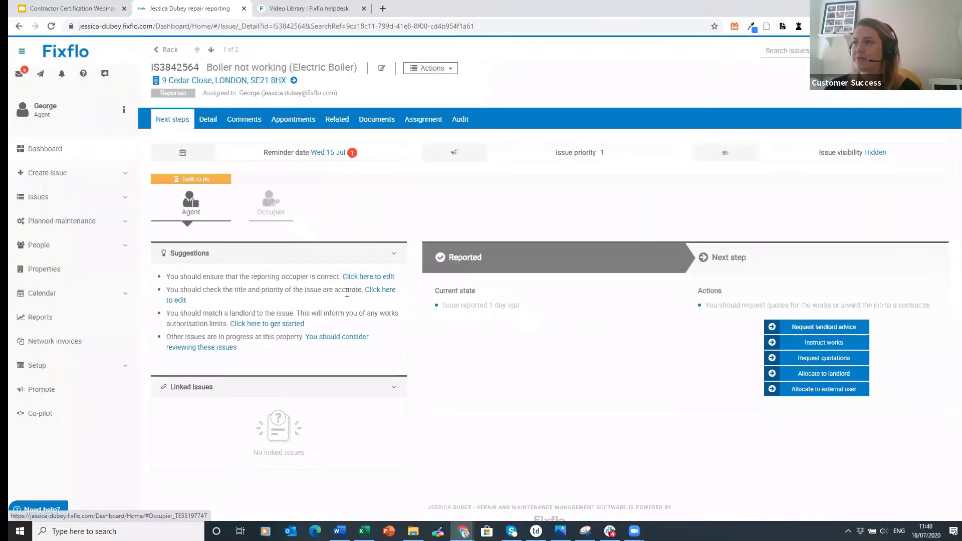
pyautogui.click(71, 149)
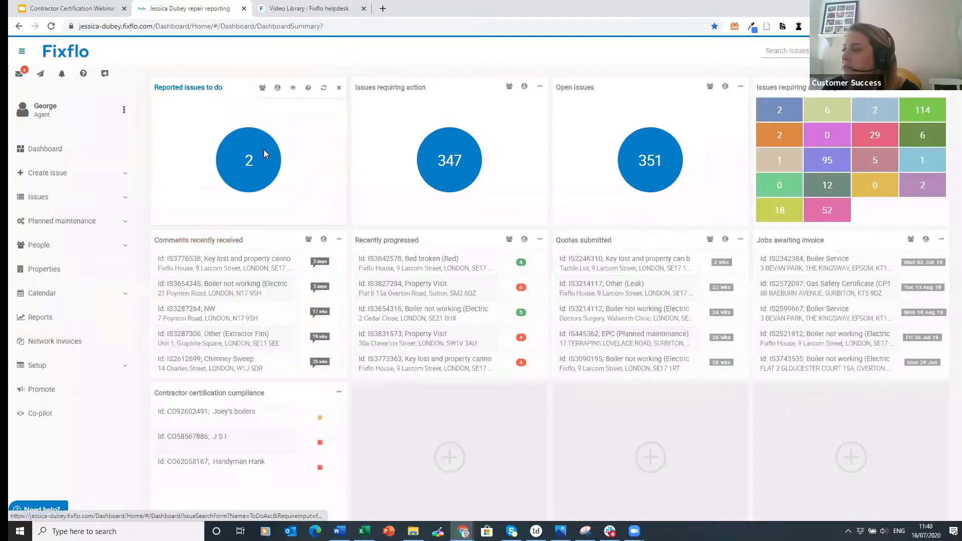
# - From the 347 issues requiring action, open 'Key lost and property cannot be accessed'
pyautogui.click(263, 159)
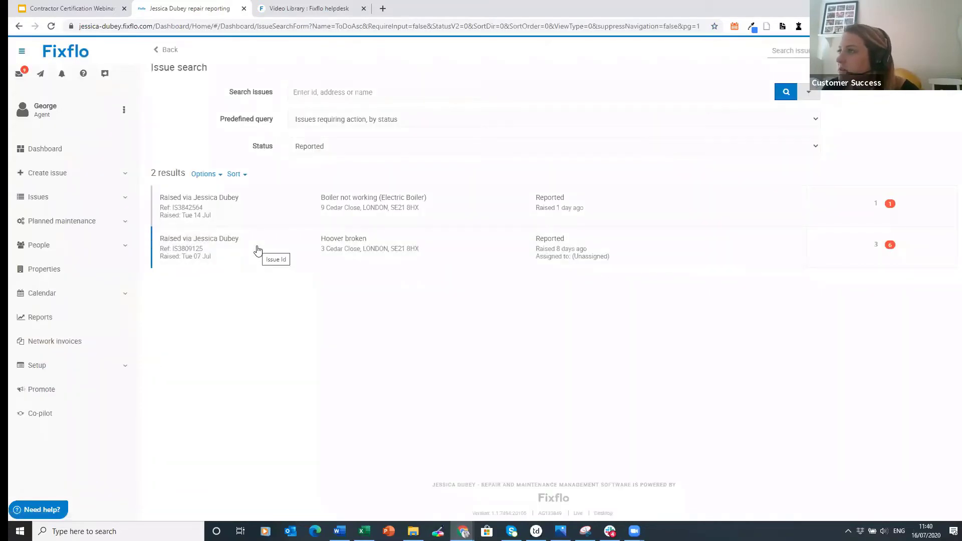
pyautogui.click(98, 150)
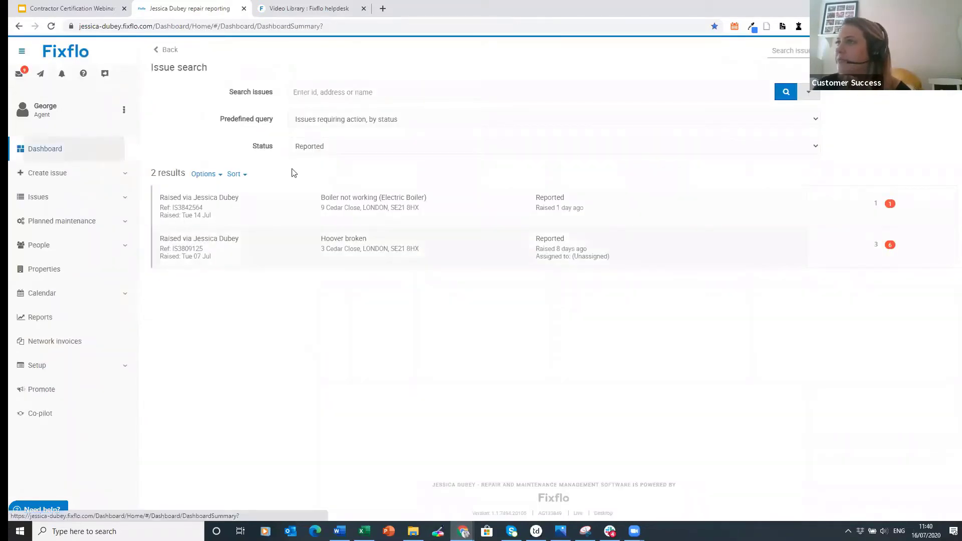
pyautogui.click(452, 177)
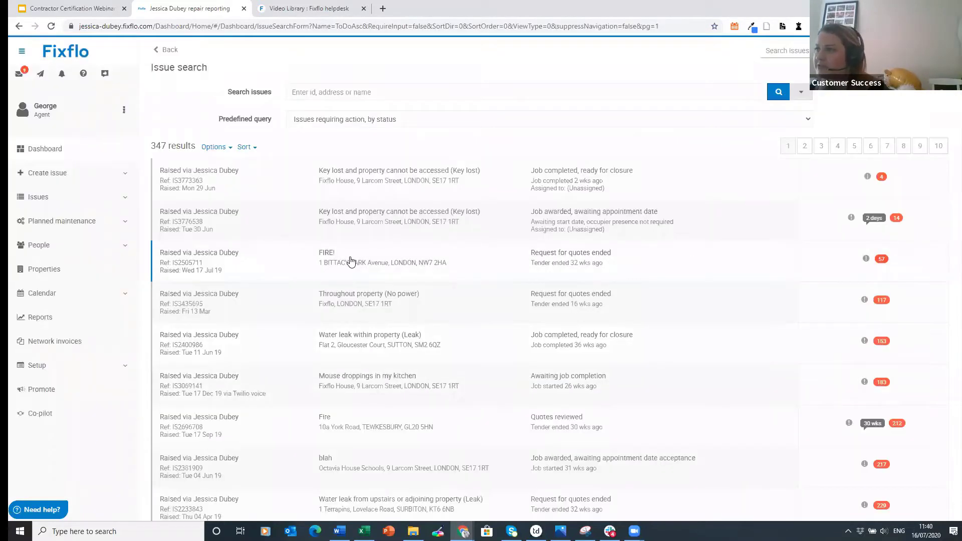
pyautogui.click(363, 219)
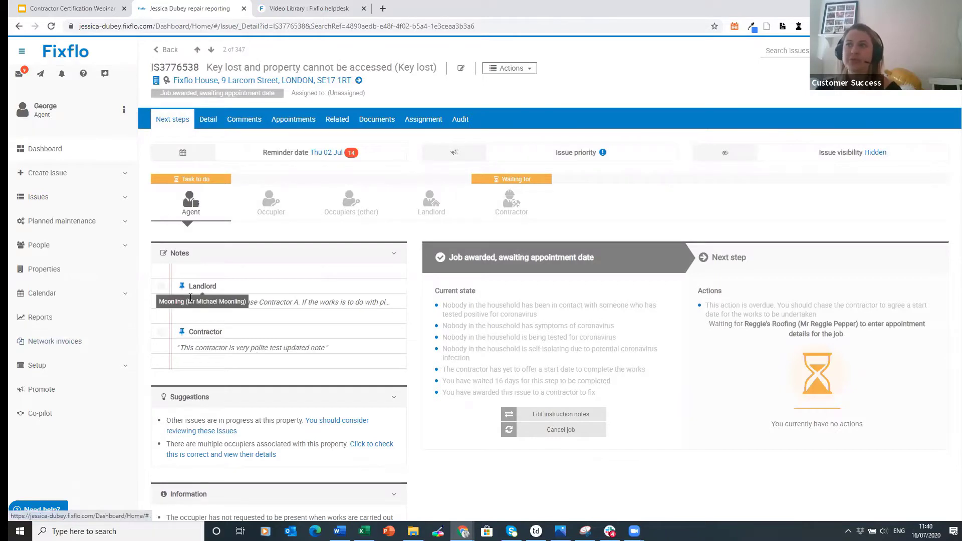
pyautogui.click(214, 301)
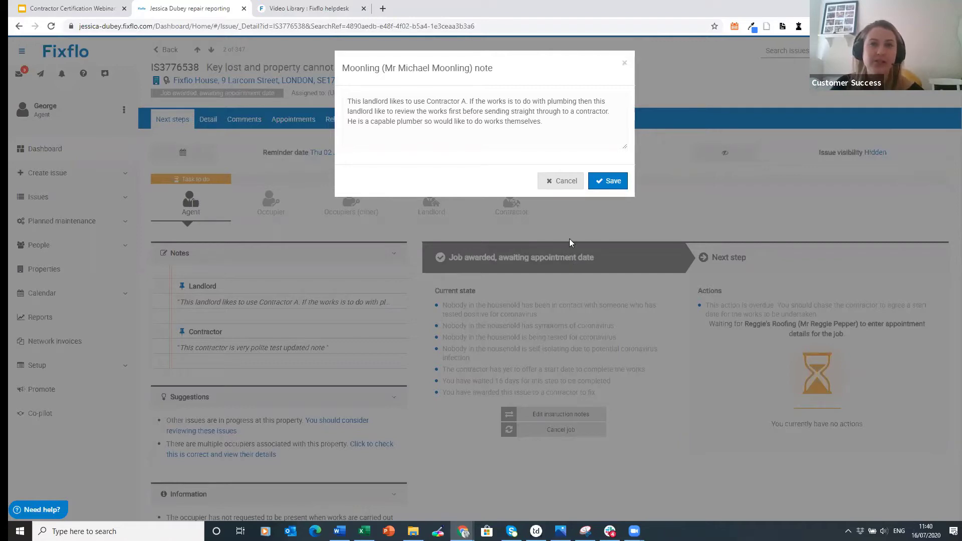
pyautogui.click(624, 63)
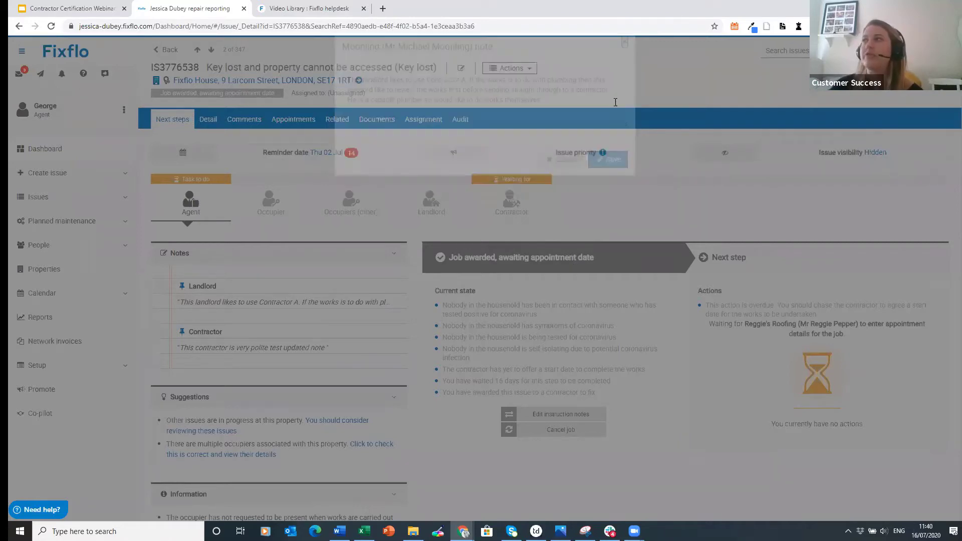